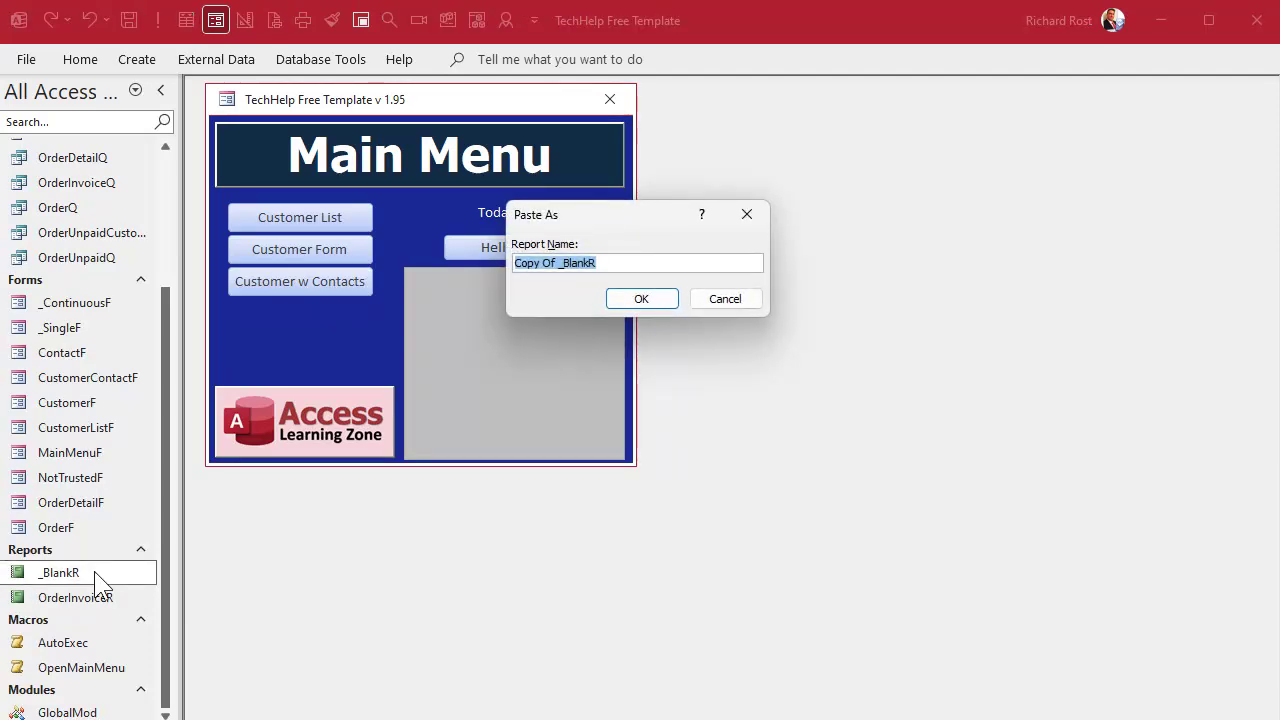
Paste the copied blank report under the name OrderUnpaidCustomerR.
type("OrderUnpa")
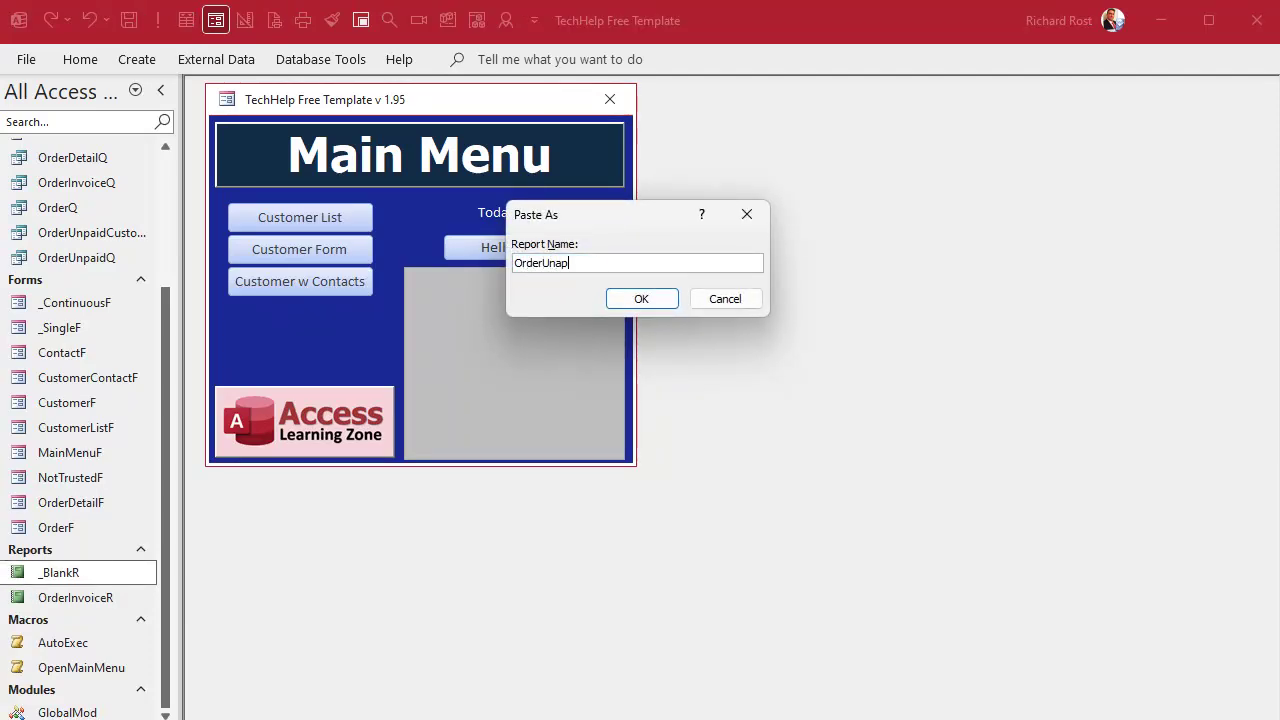
type("idCustomerR")
left_click(642, 297)
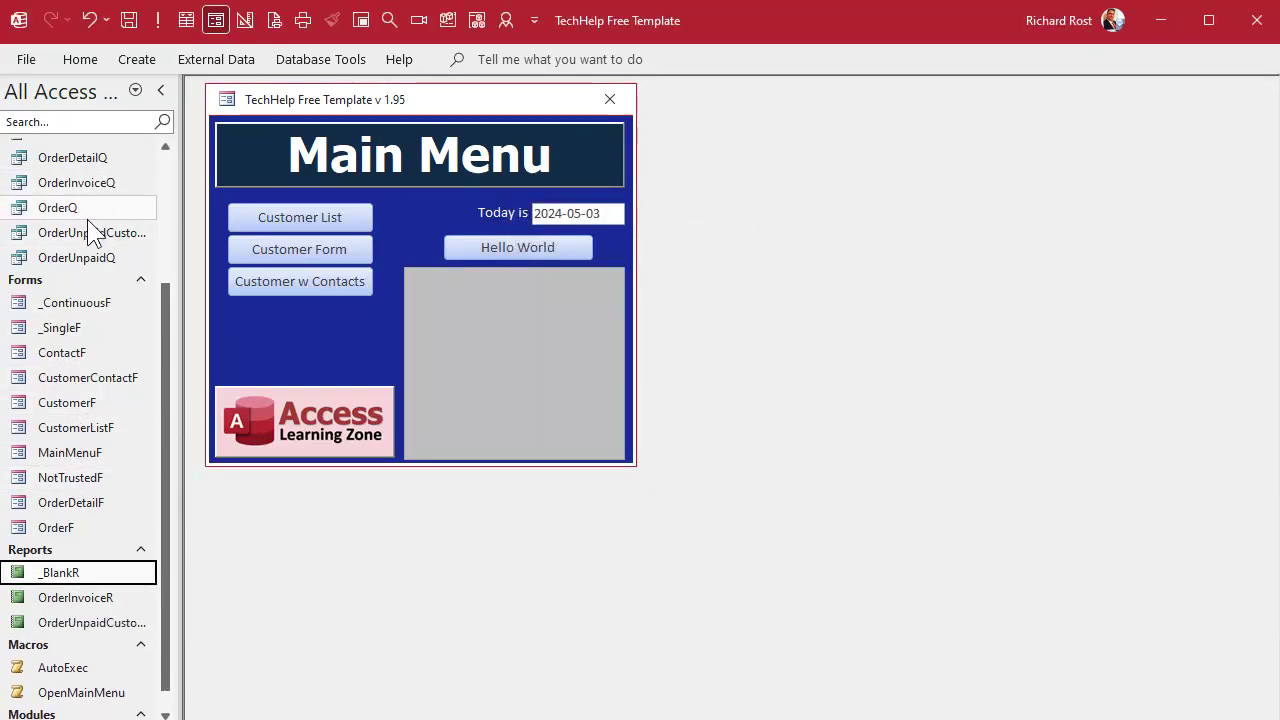
Open the OrderUnpaidCustomerR report in Design View.
left_click(62, 626)
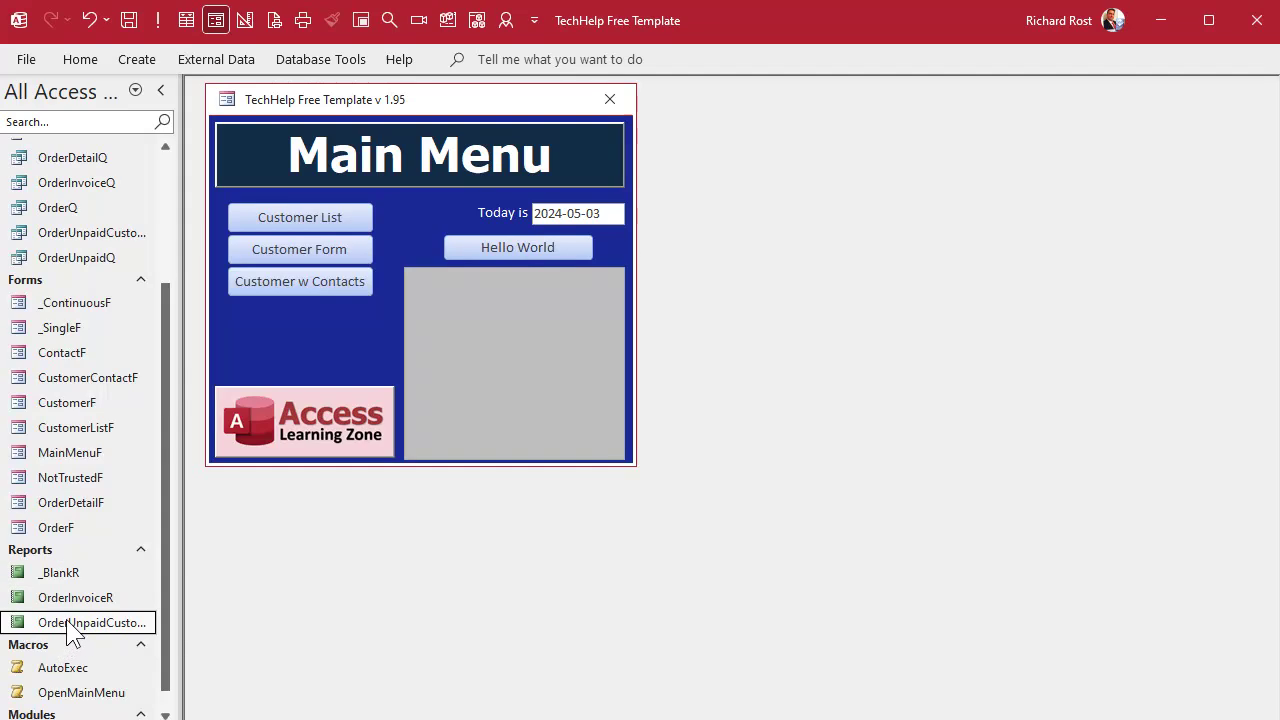
right_click(68, 622)
left_click(137, 691)
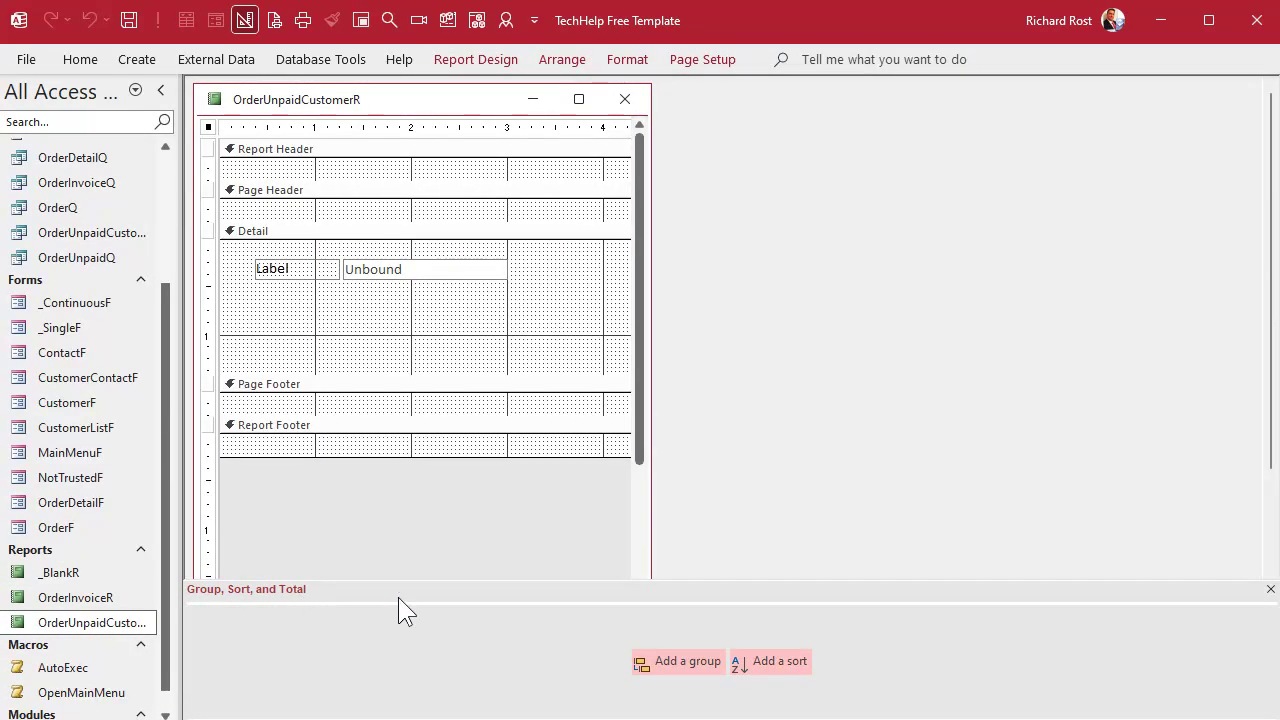
Widen the report window to show the full design width and delete the placeholder unbound text box with its label.
left_click(1270, 590)
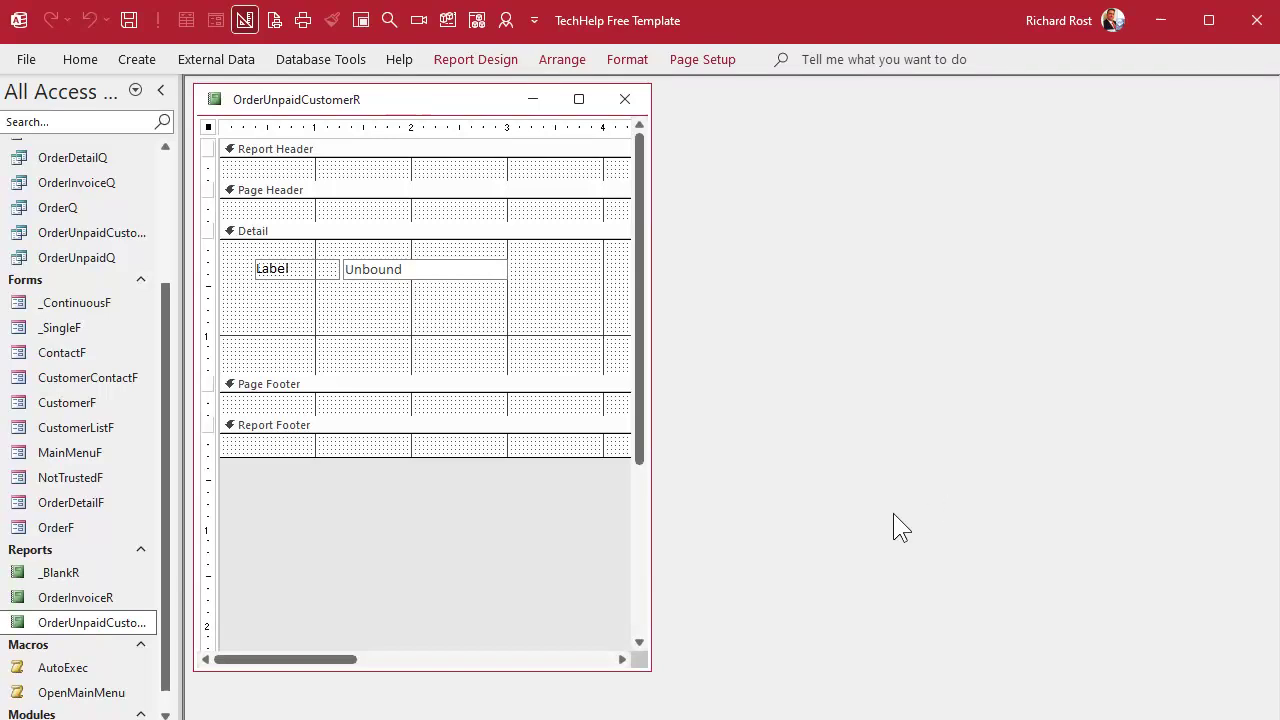
left_click_drag(651, 494, 1098, 476)
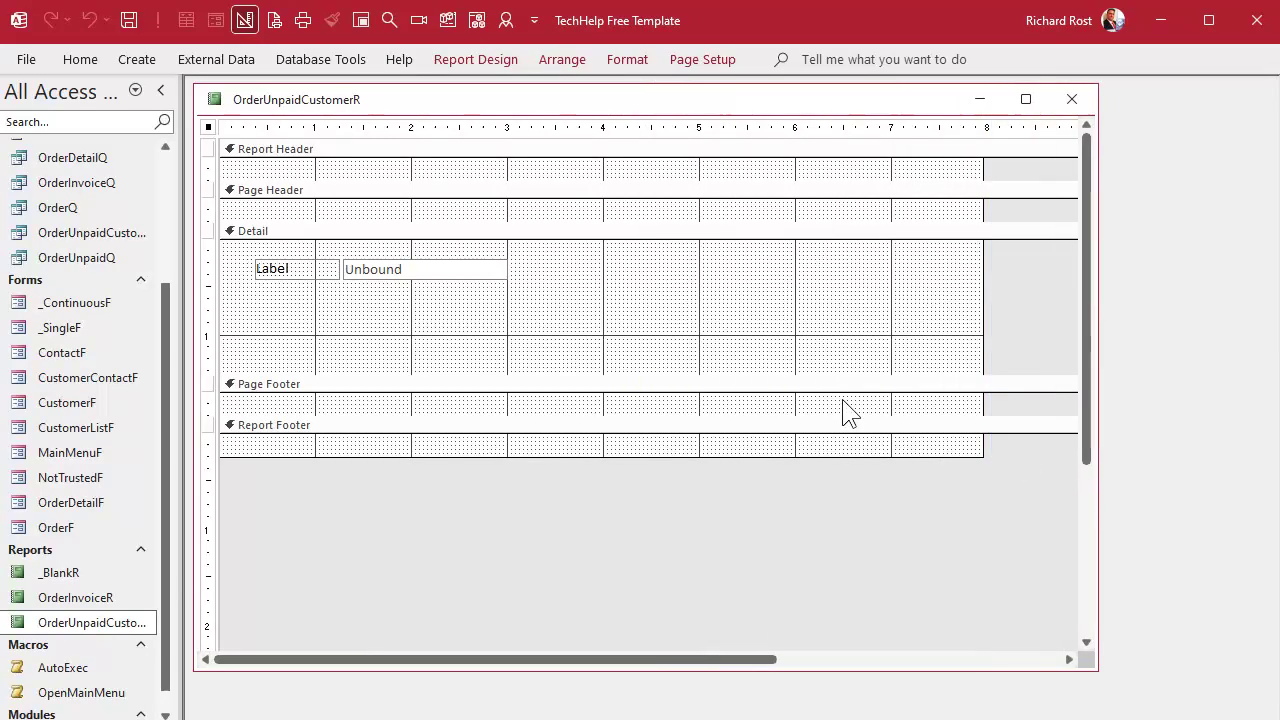
left_click(414, 269)
key("Delete")
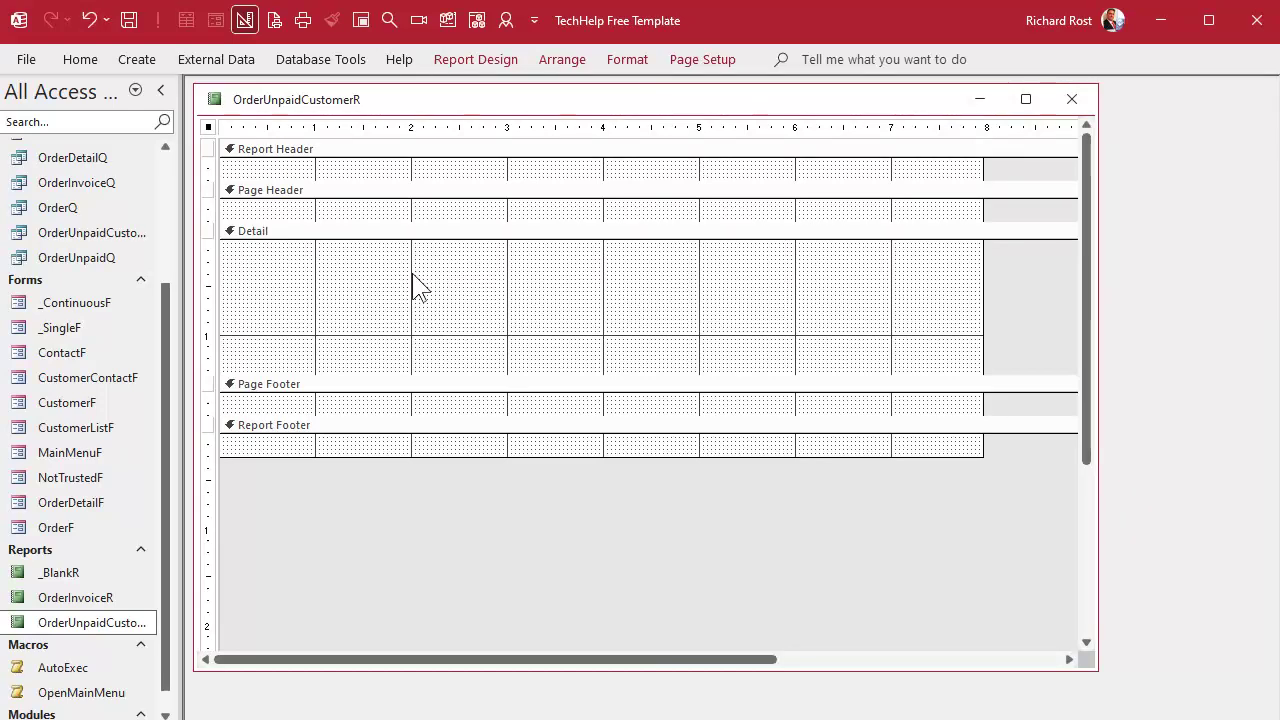
Show the property sheet for the whole report.
double_click(207, 128)
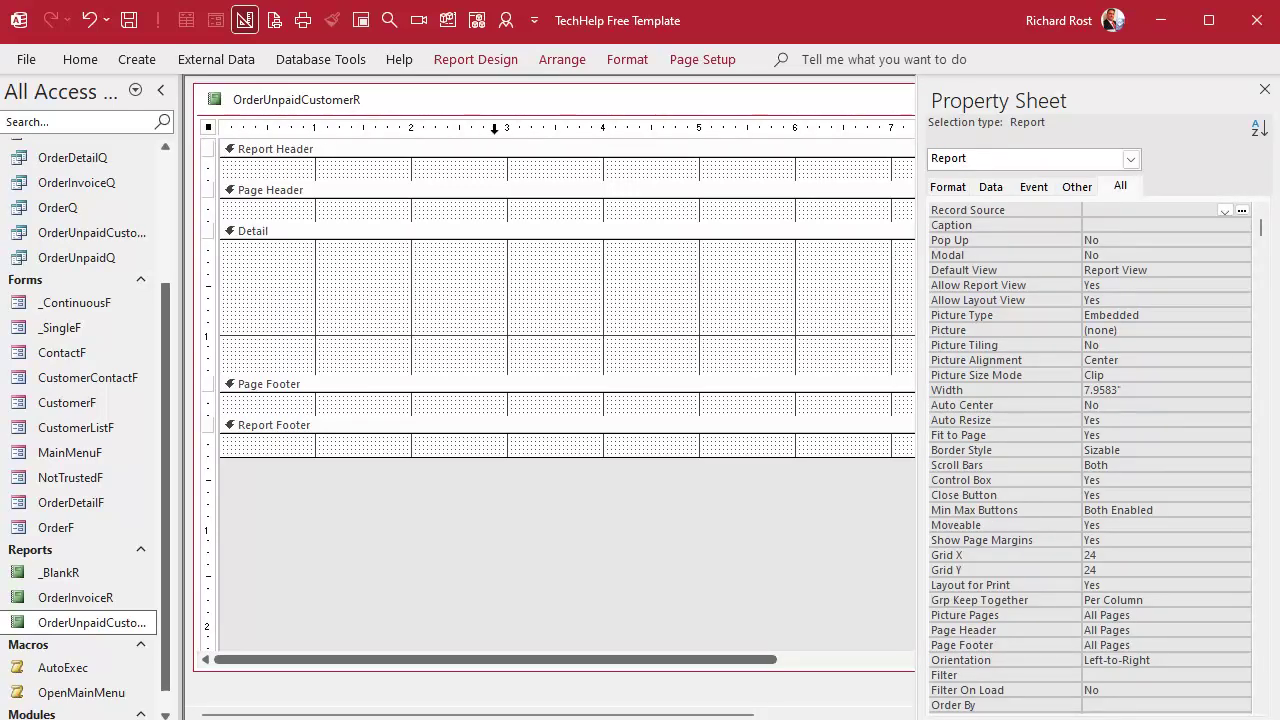
Hide the design ruler and show it again.
left_click(334, 274)
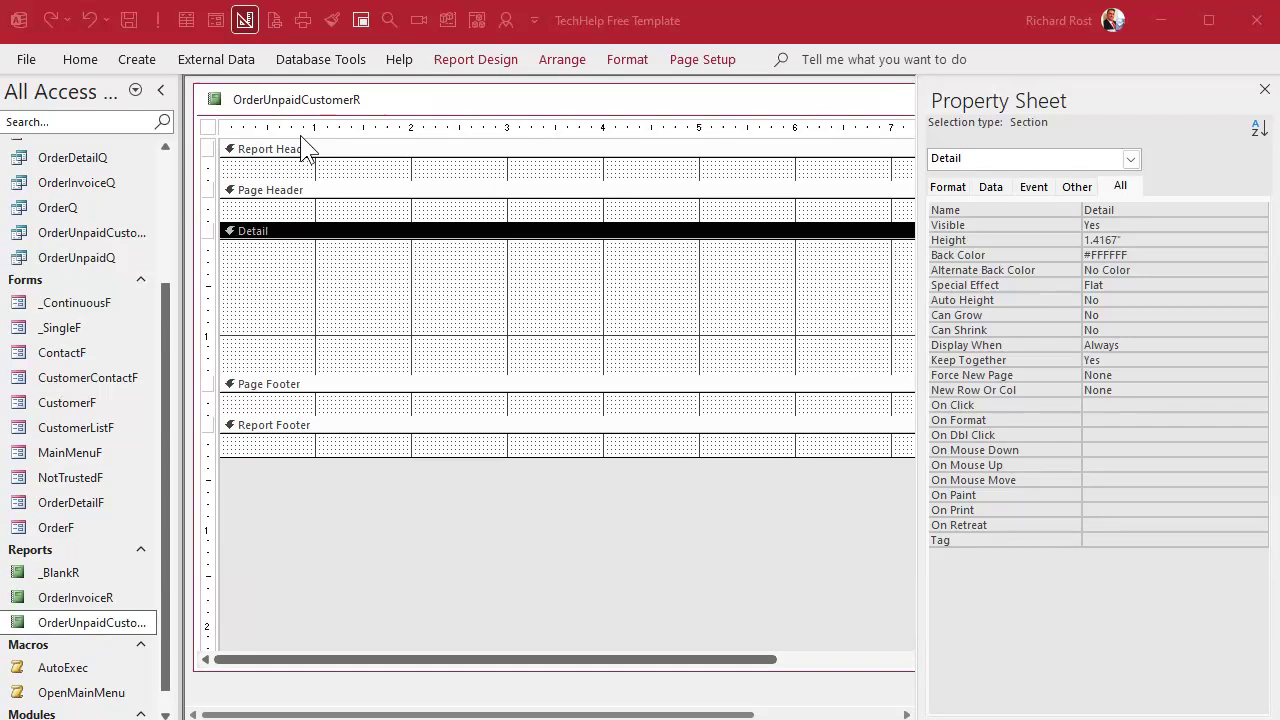
right_click(345, 284)
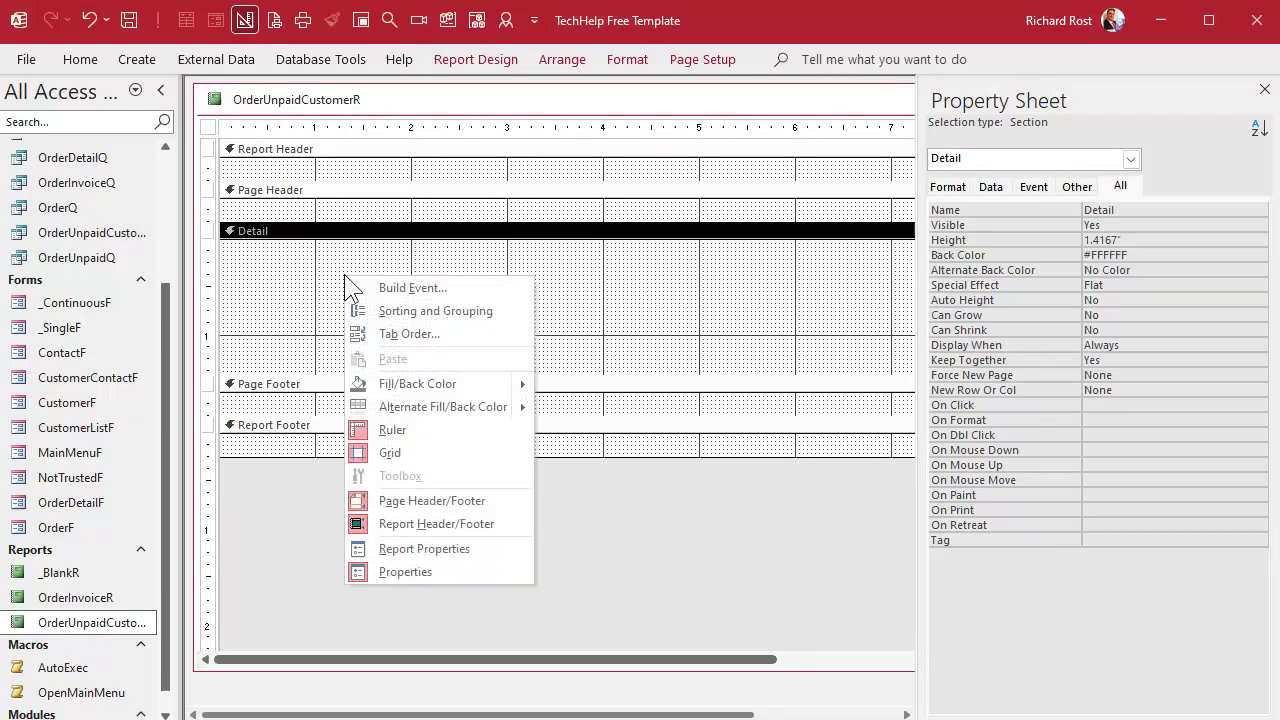
left_click(425, 425)
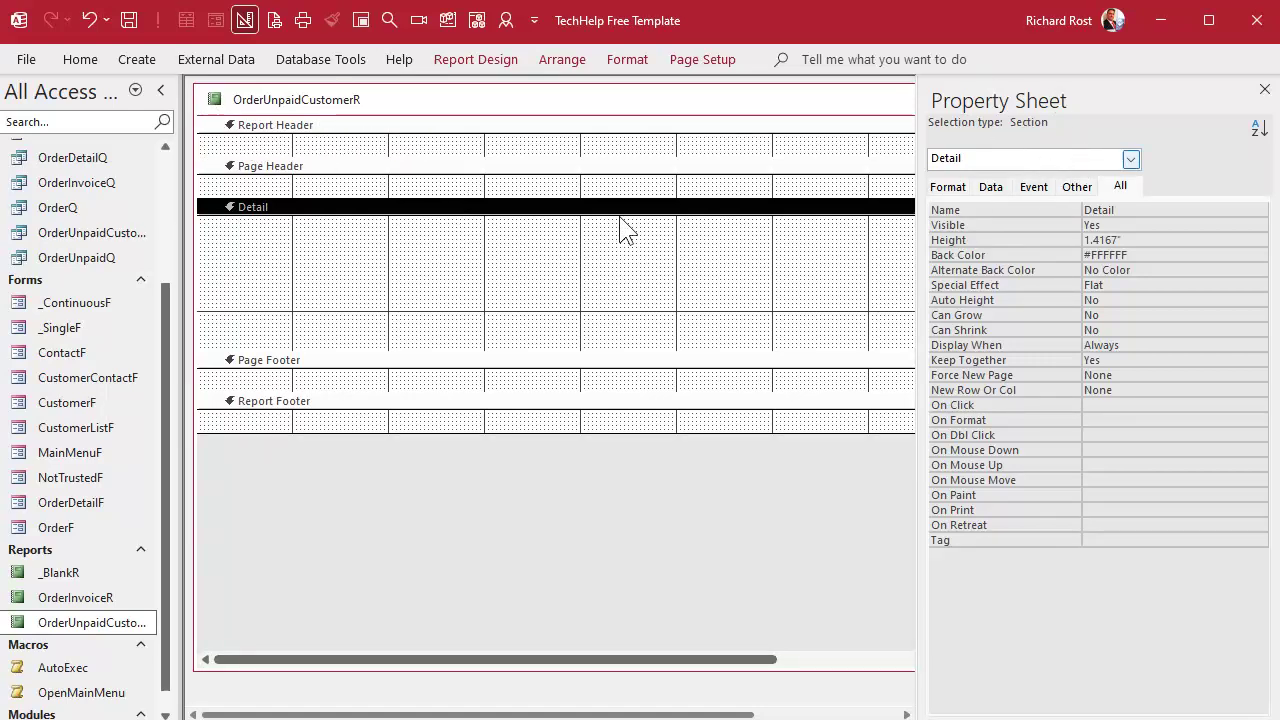
right_click(452, 251)
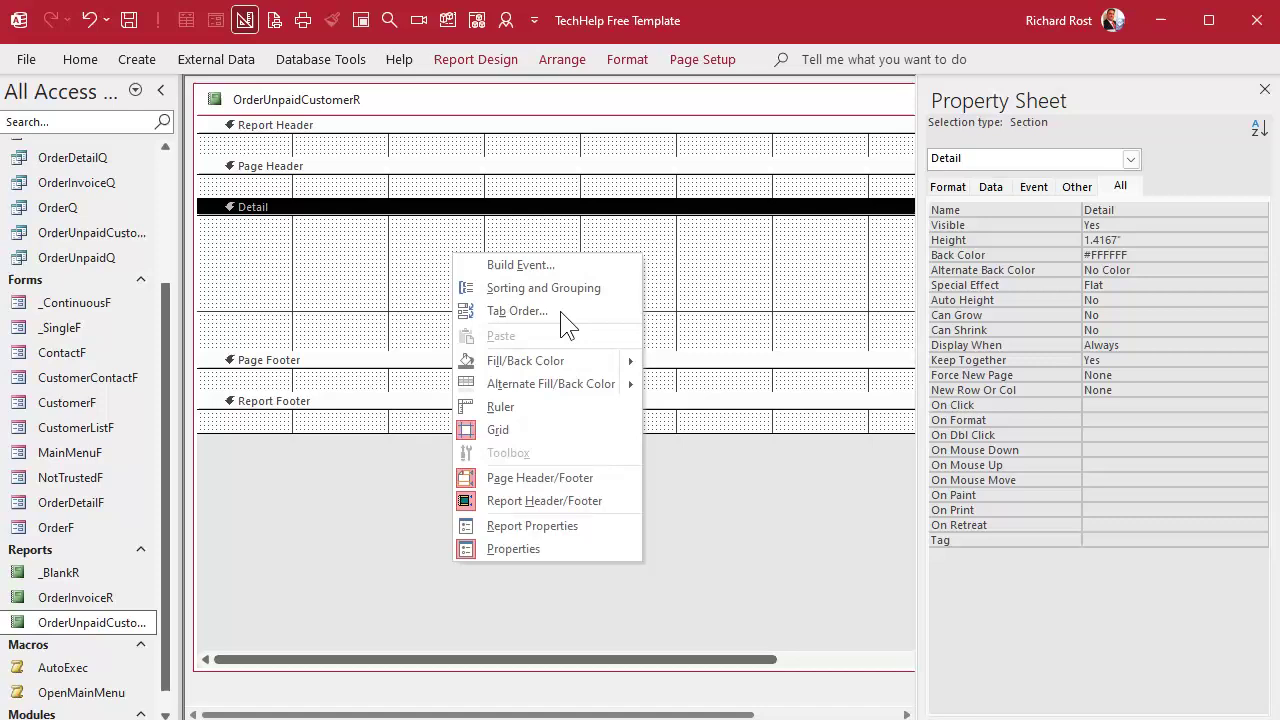
left_click(554, 406)
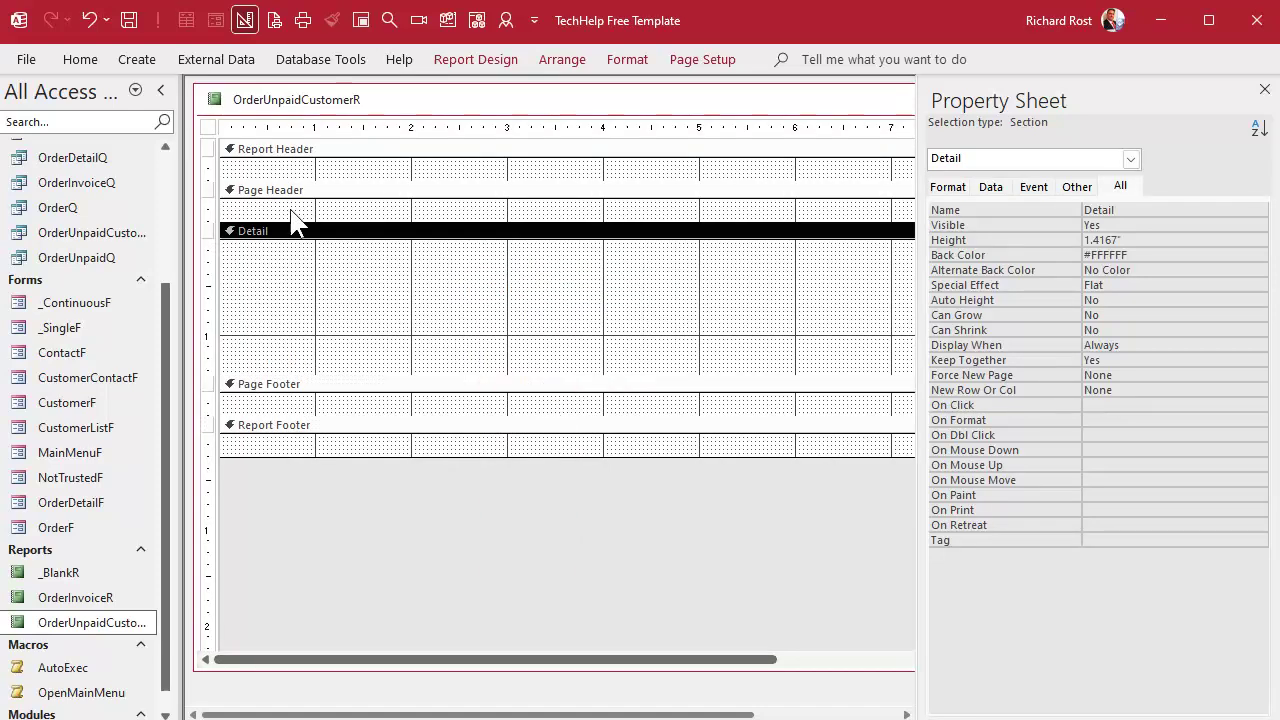
Set the report's Record Source to OrderUnpaidCustomerQ and close the property sheet.
left_click(209, 128)
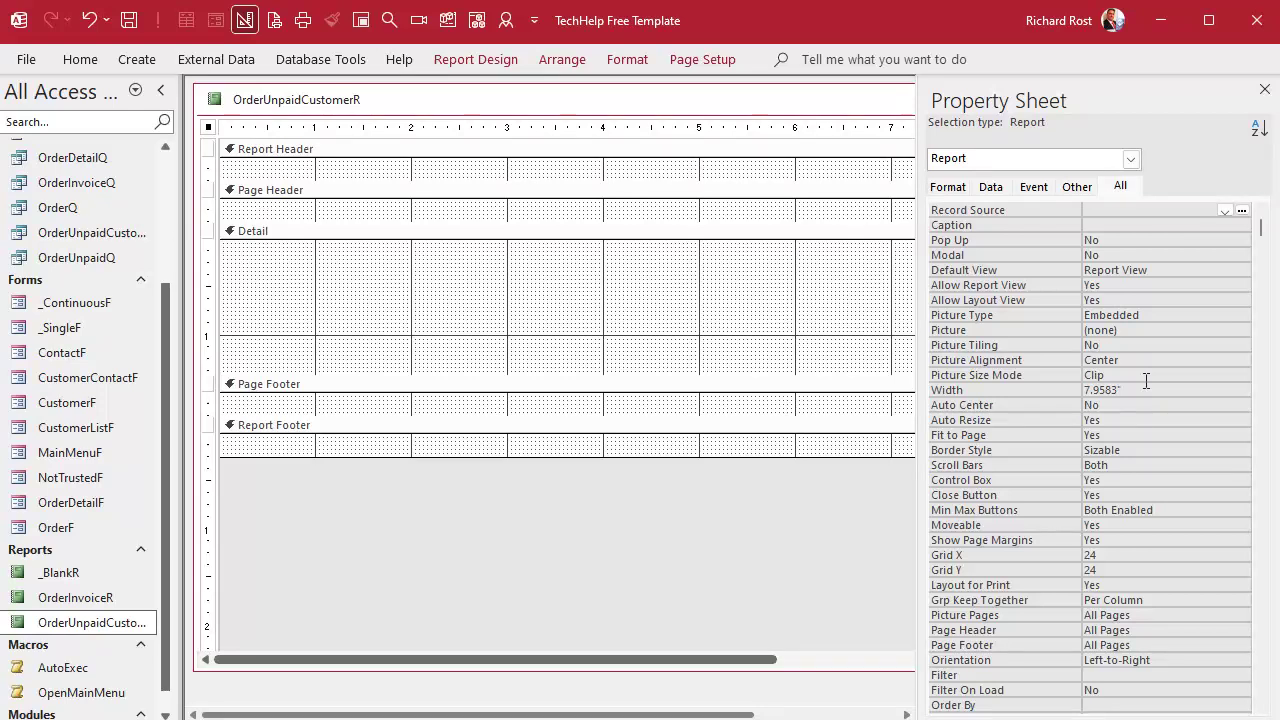
left_click(1128, 190)
left_click(1160, 210)
left_click(1229, 211)
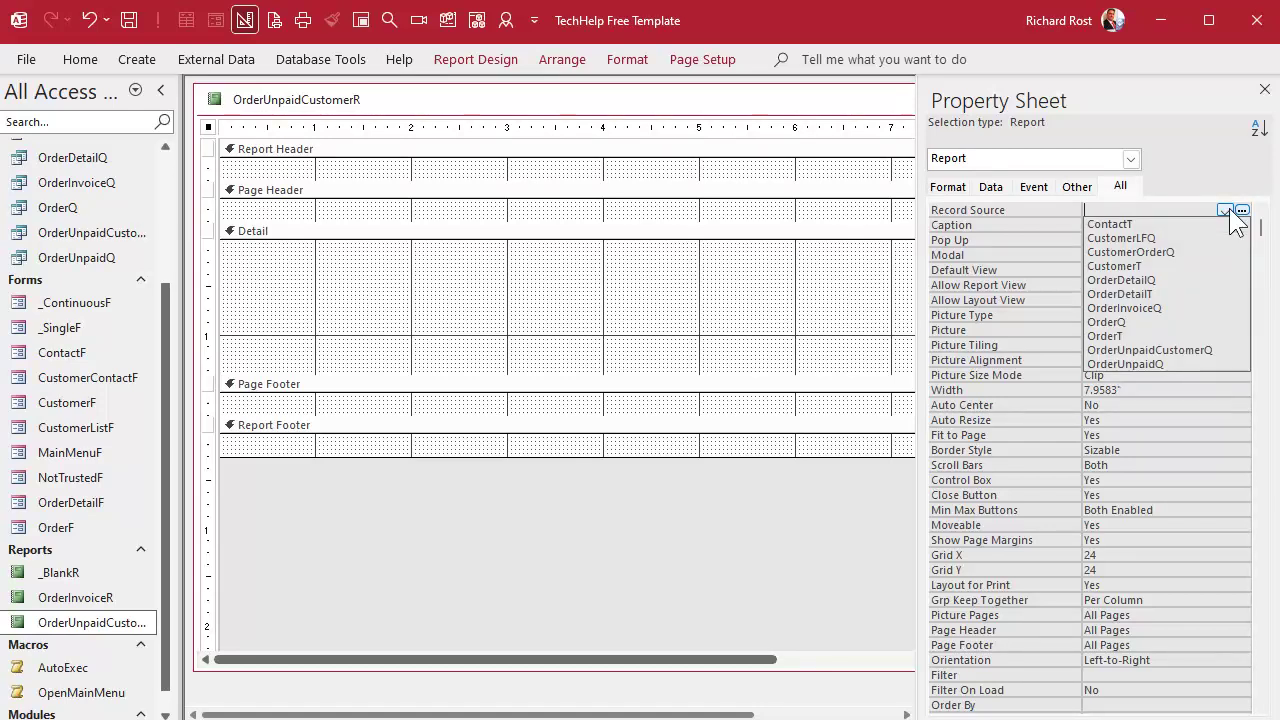
left_click(1180, 350)
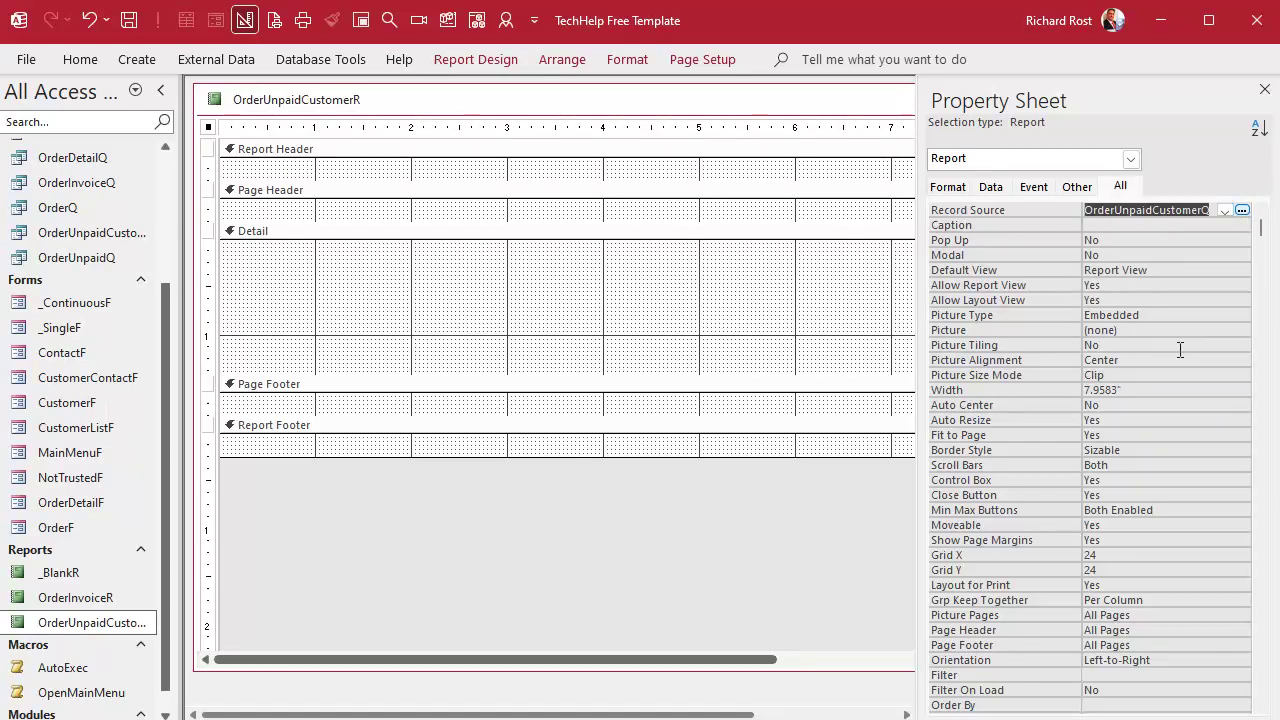
left_click(1264, 89)
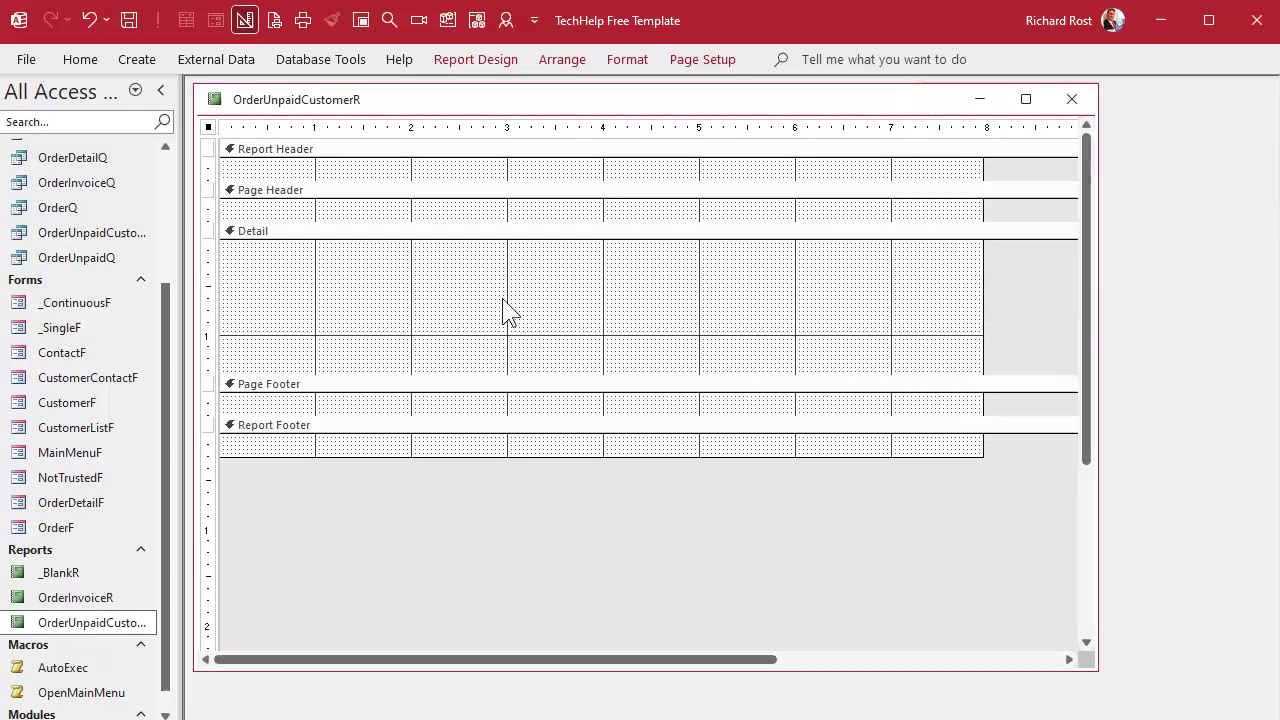
Add all available fields, OrderID through Address, to the Detail section and close the field list.
double_click(499, 60)
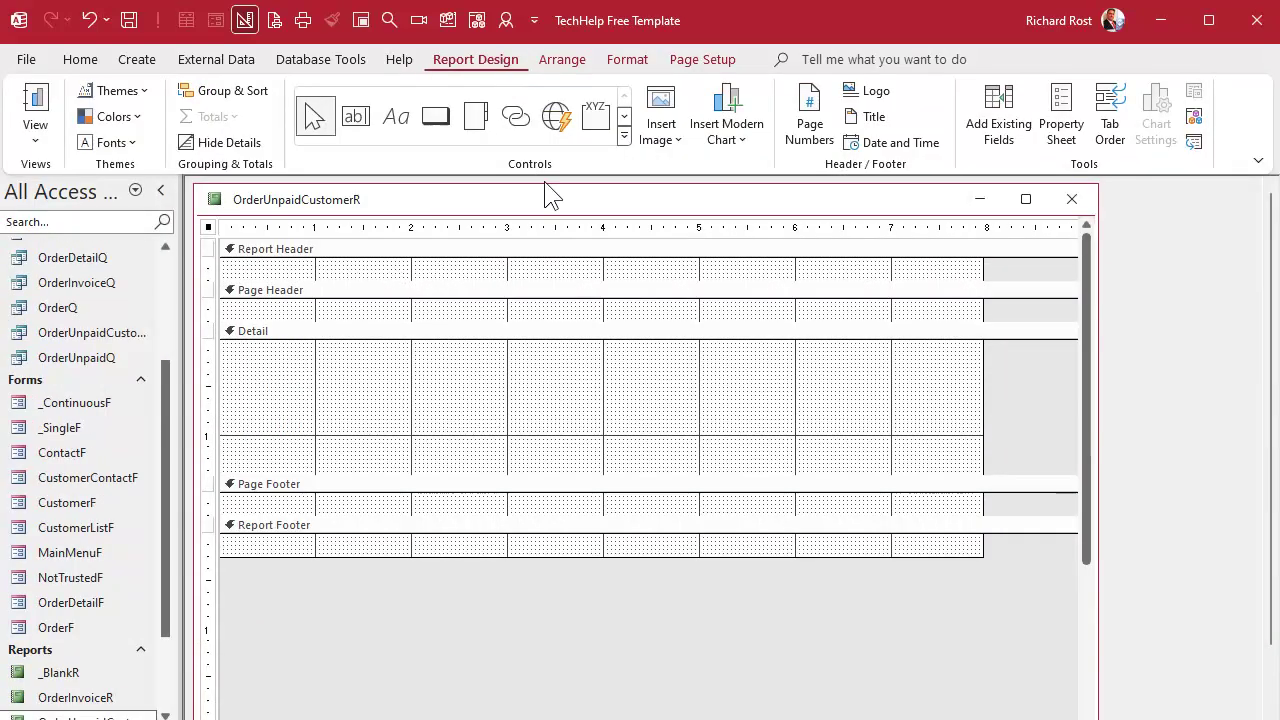
left_click(1008, 130)
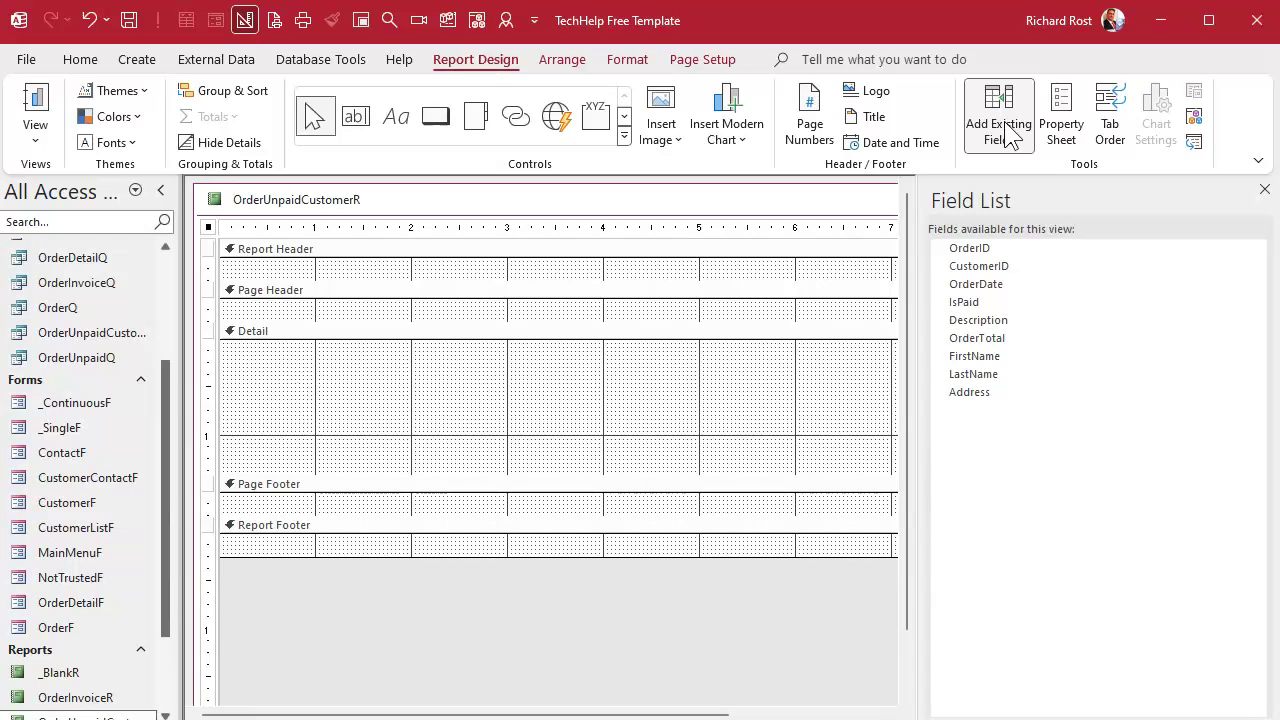
left_click(996, 247)
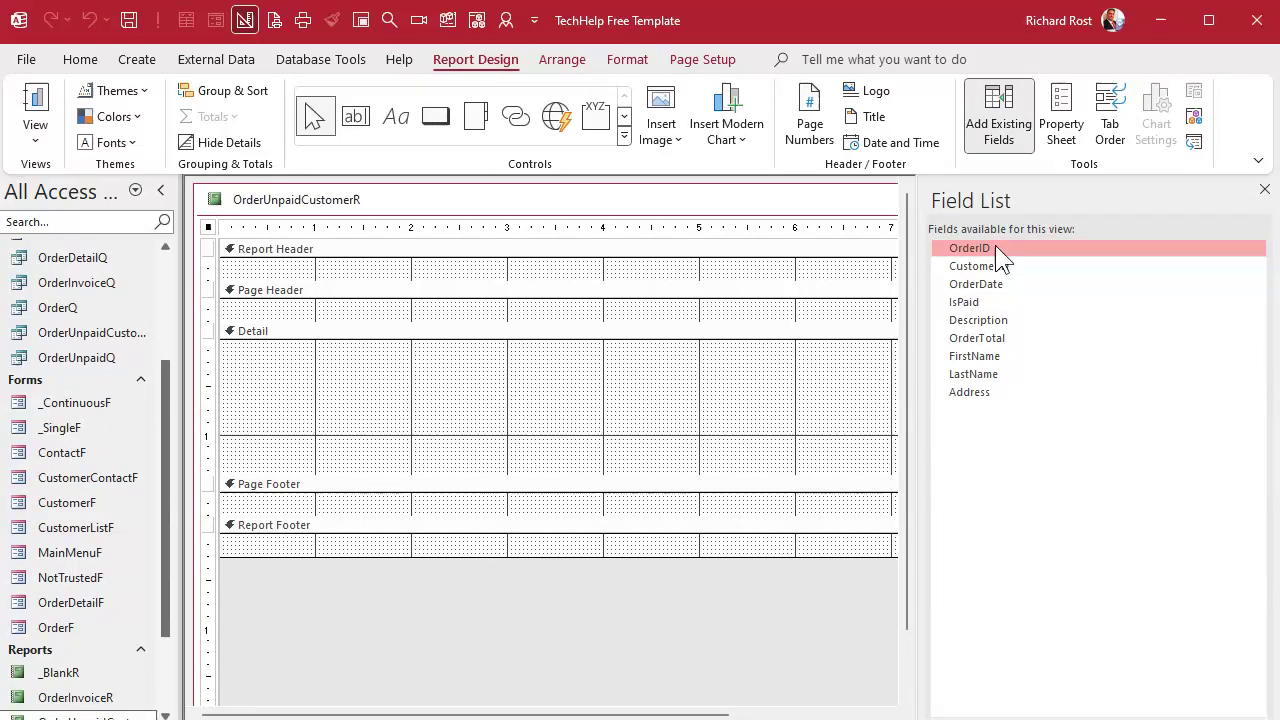
left_click(987, 400, "shift")
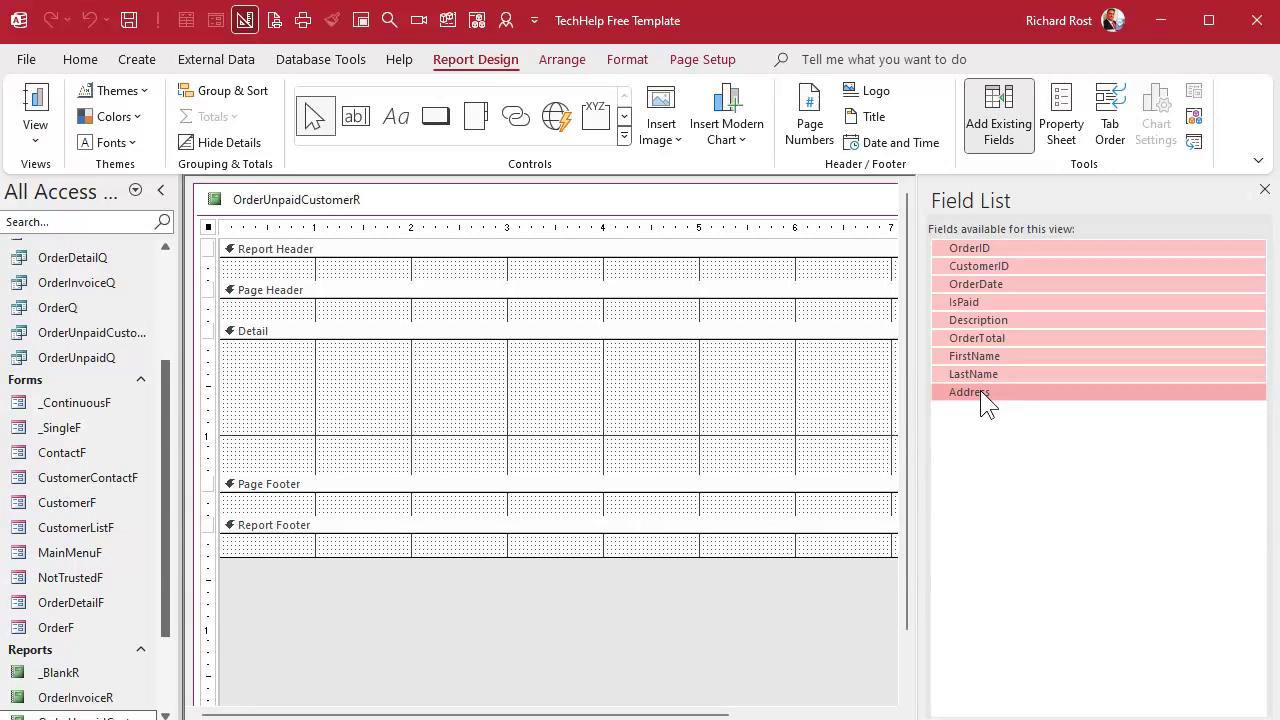
left_click_drag(980, 392, 425, 360)
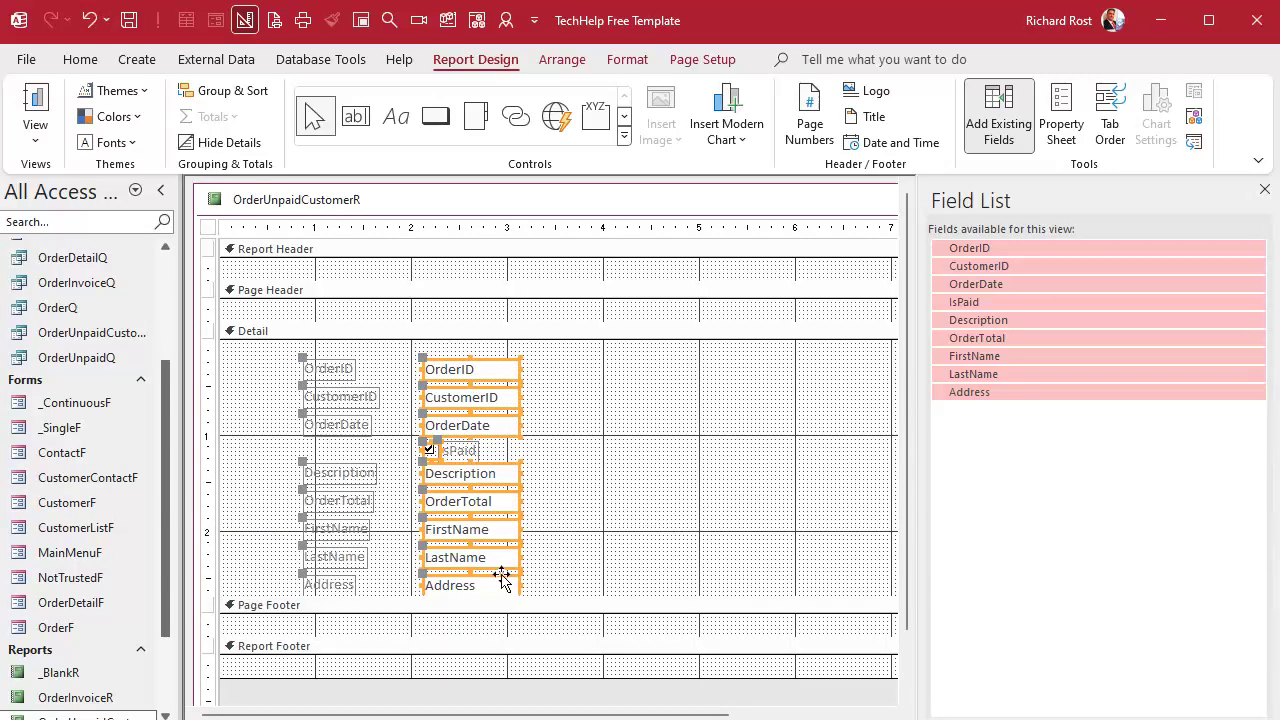
left_click(1265, 192)
Delete the IsPaid check box and its label from the Detail section.
left_click(659, 462)
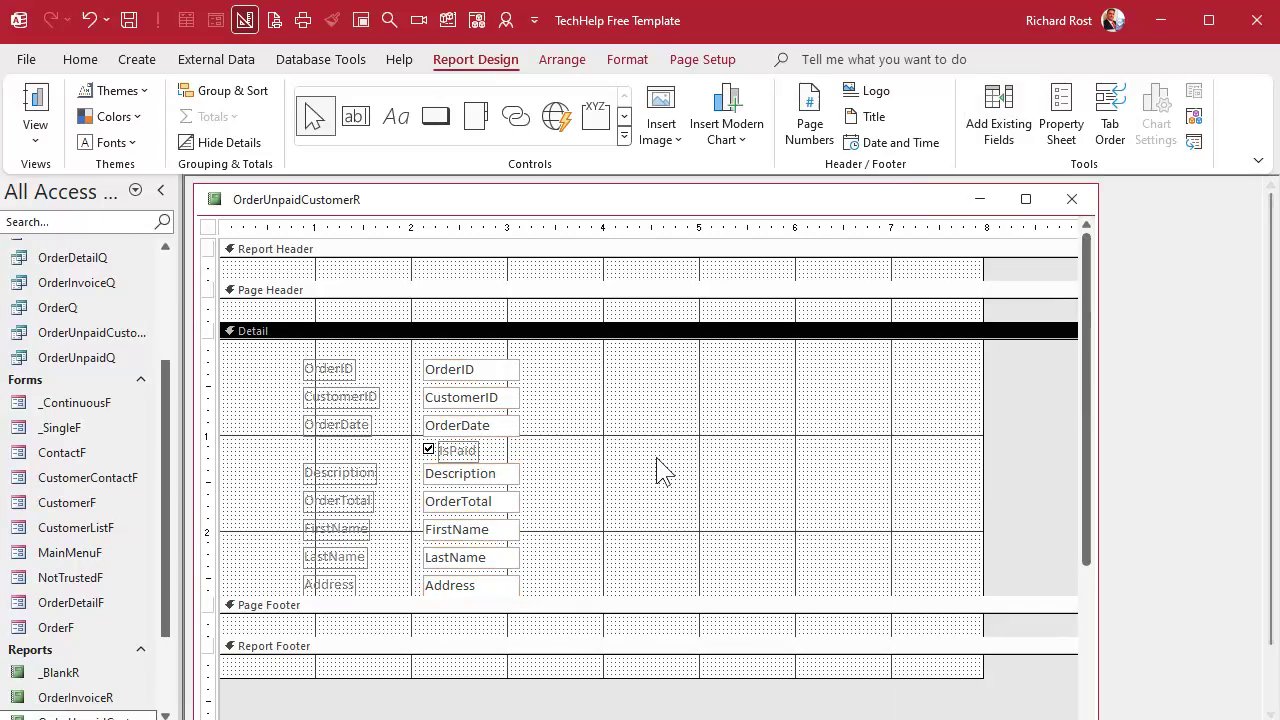
left_click_drag(381, 439, 490, 447)
key("Delete")
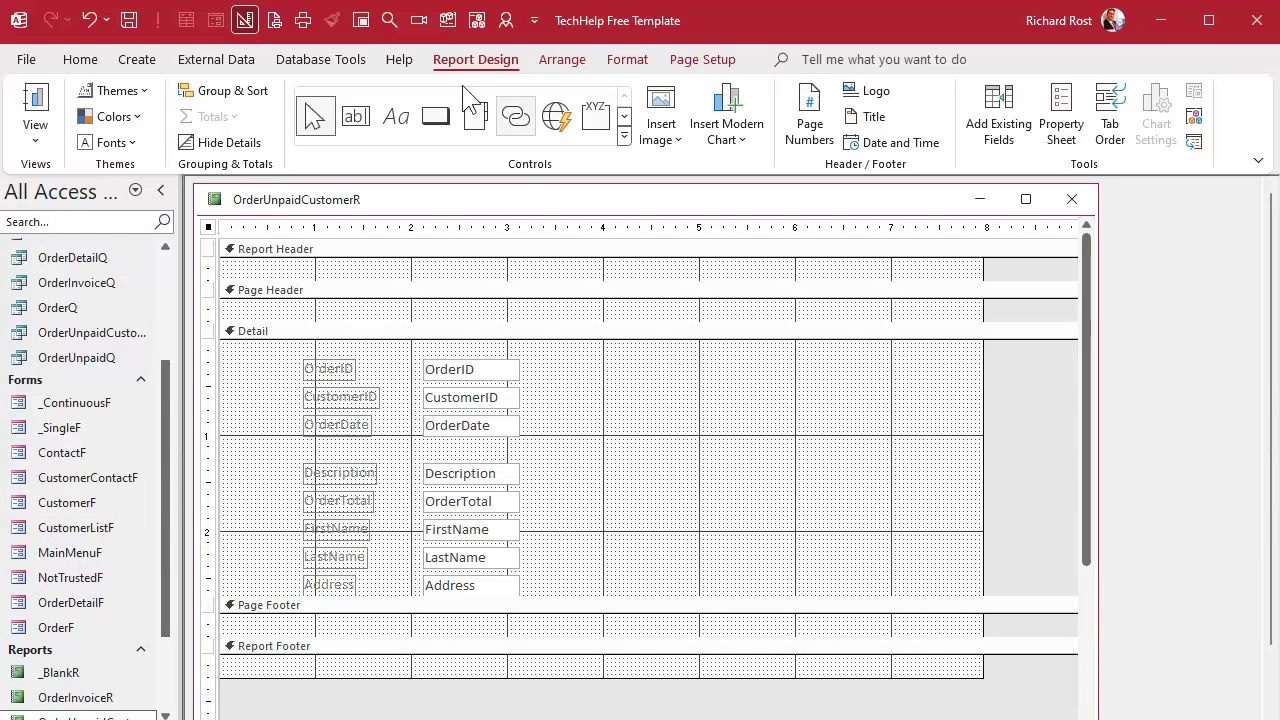
Add a grouping level on CustomerID to the report.
left_click(248, 98)
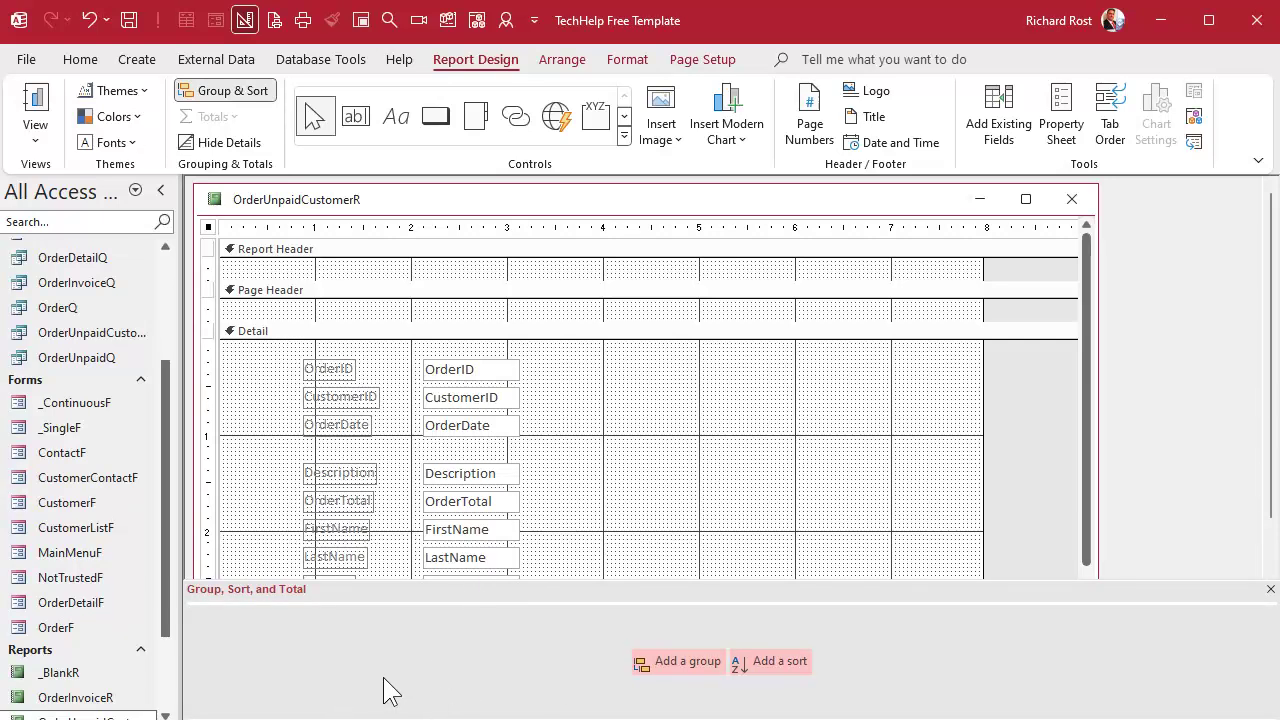
left_click(678, 663)
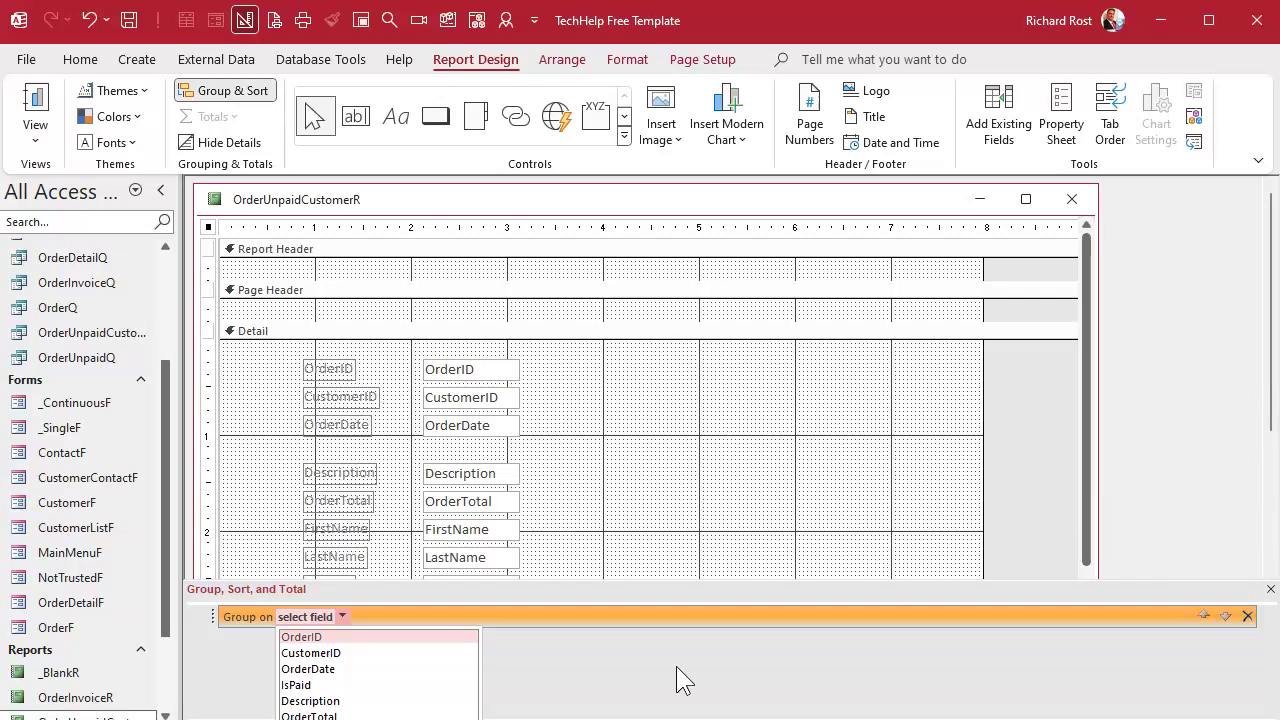
left_click(349, 652)
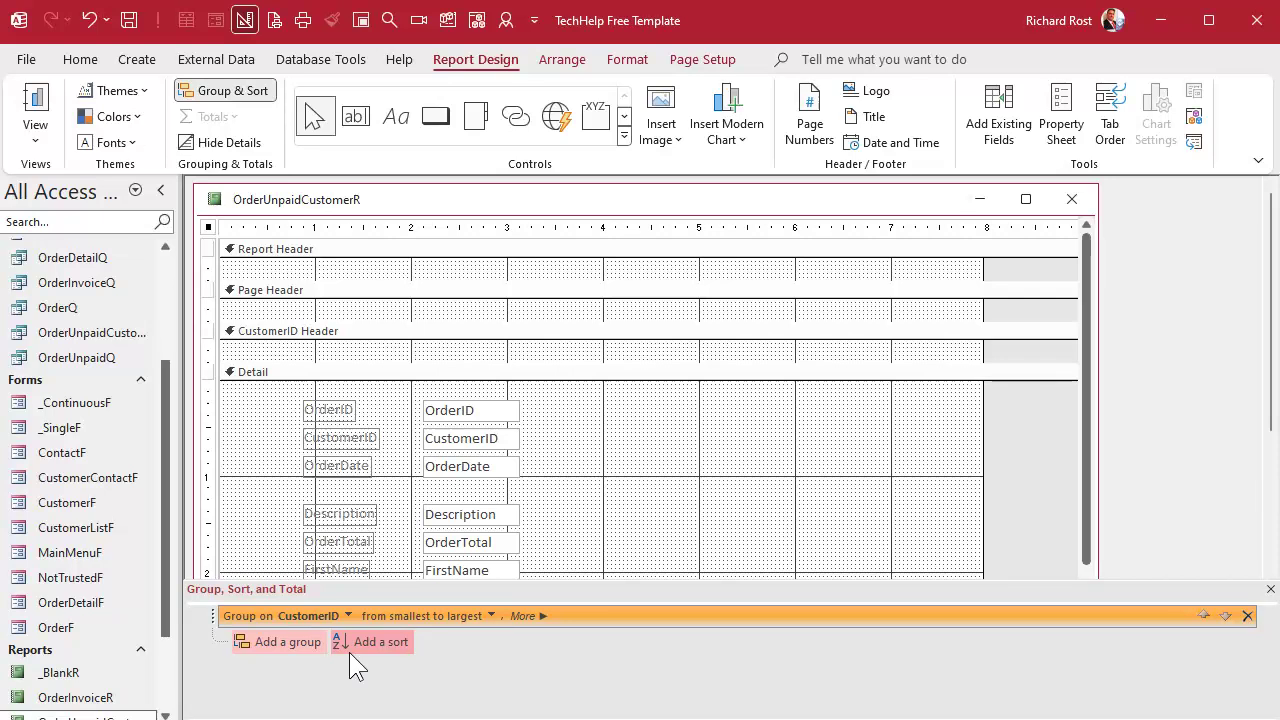
Give the CustomerID group a footer section and close the grouping settings.
left_click(543, 615)
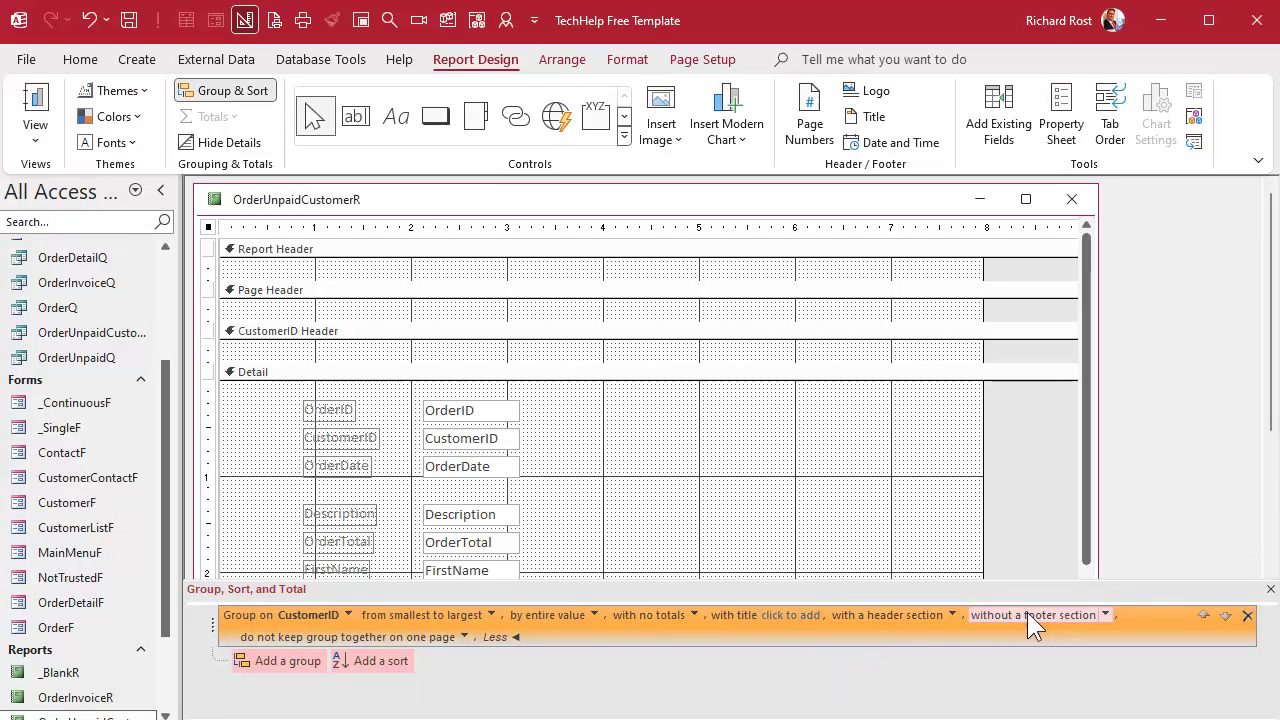
left_click(1104, 614)
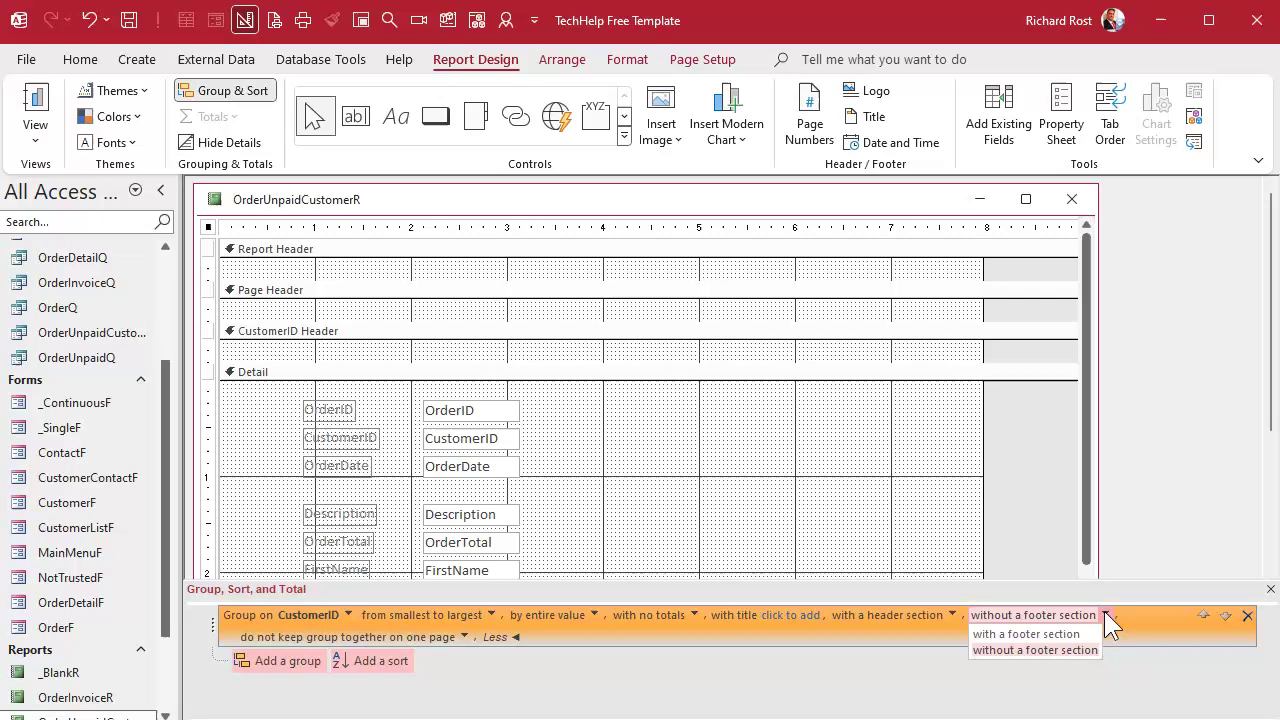
left_click(1018, 639)
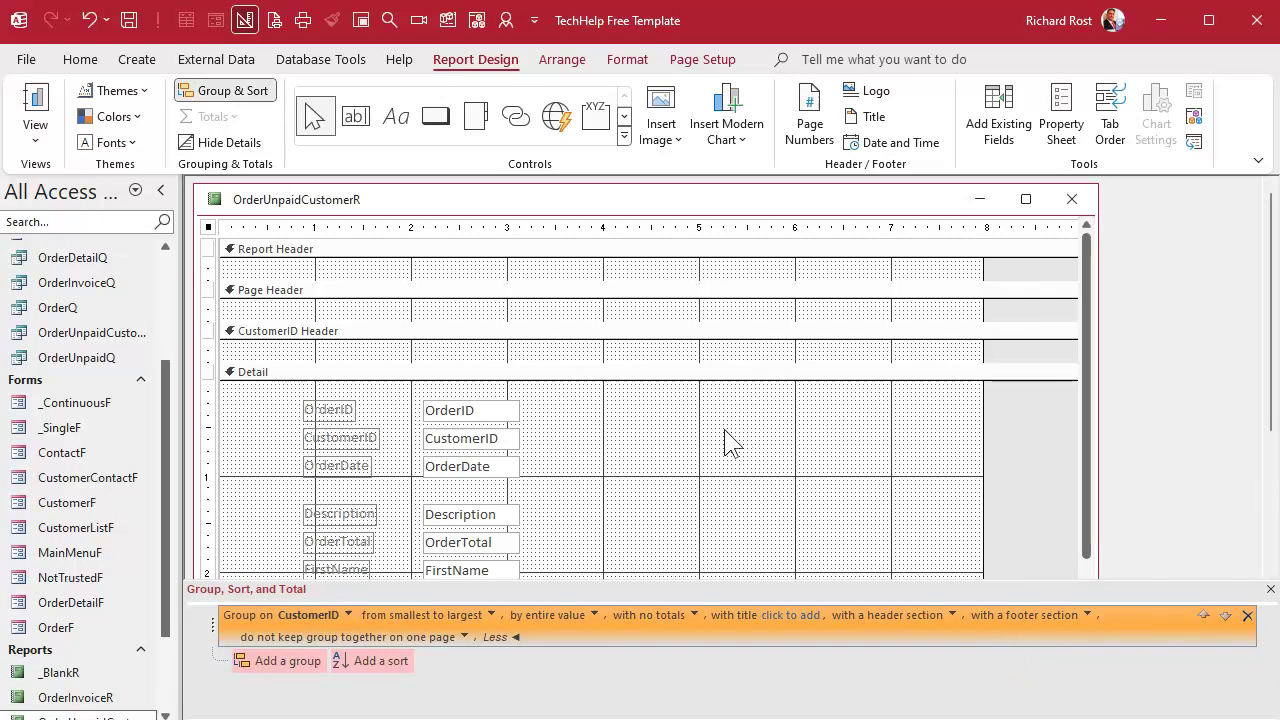
left_click(313, 330)
scroll(602, 387, "down", 5)
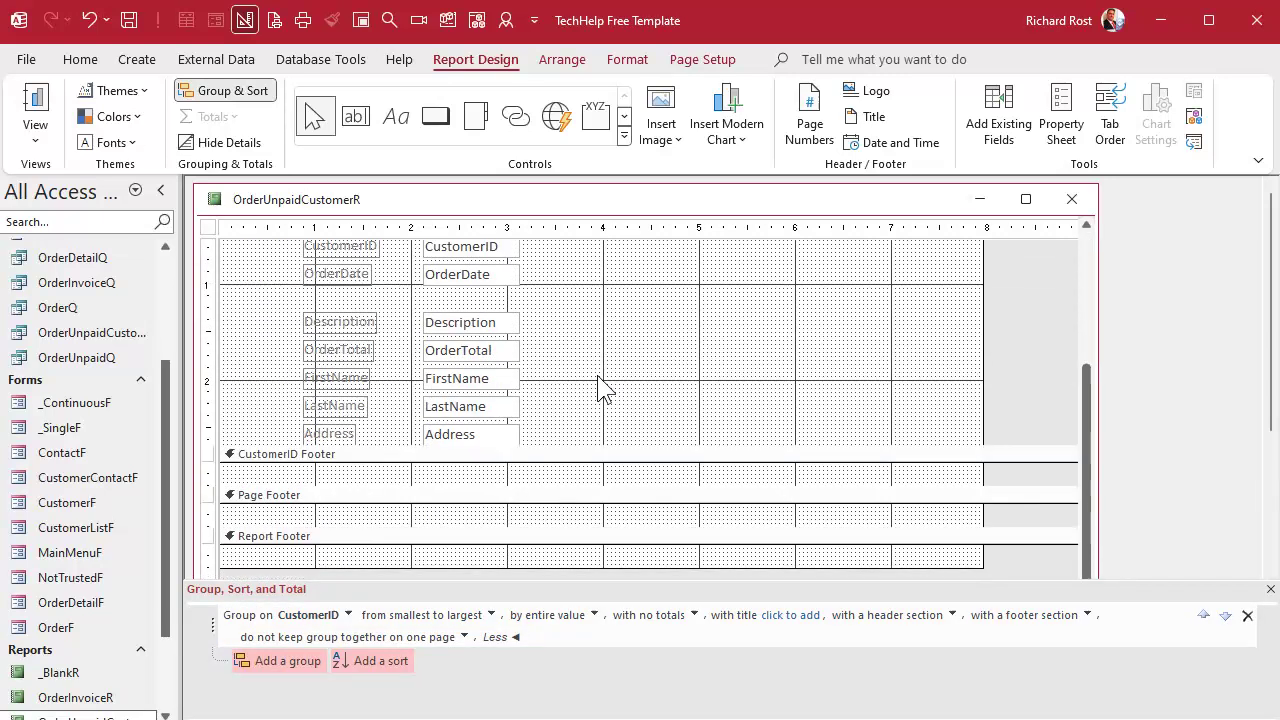
left_click(510, 378)
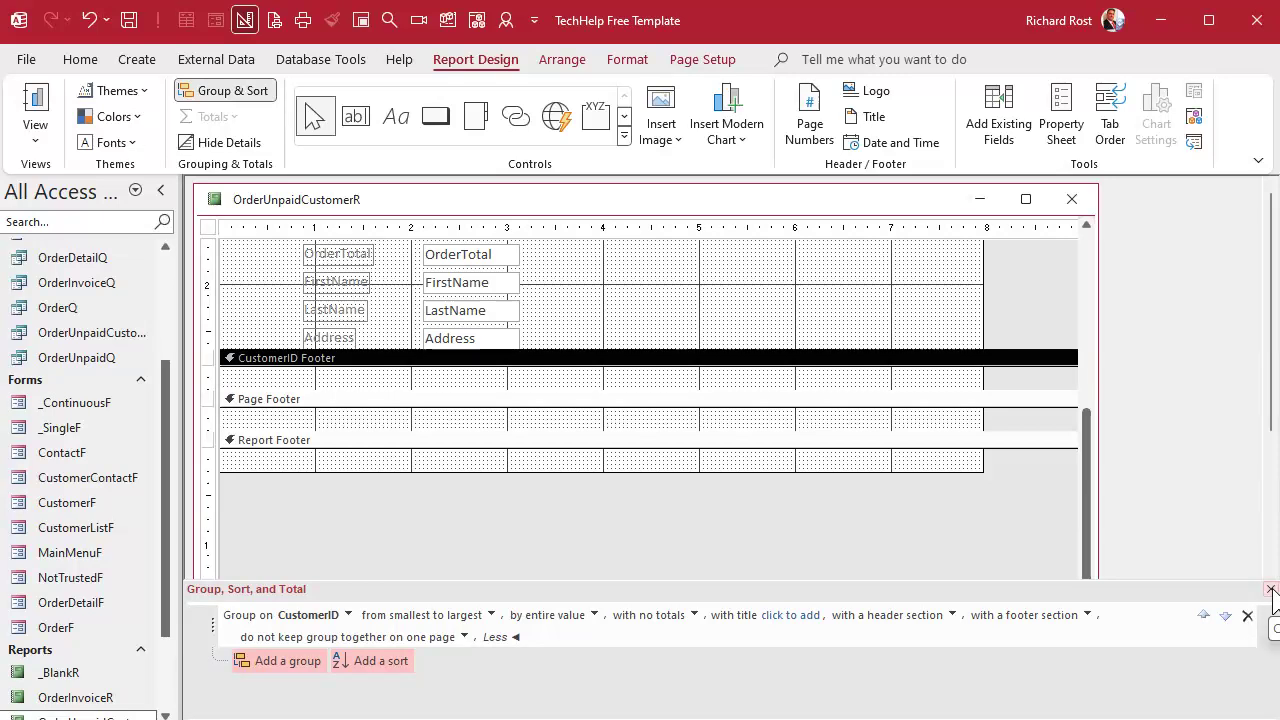
left_click(1271, 590)
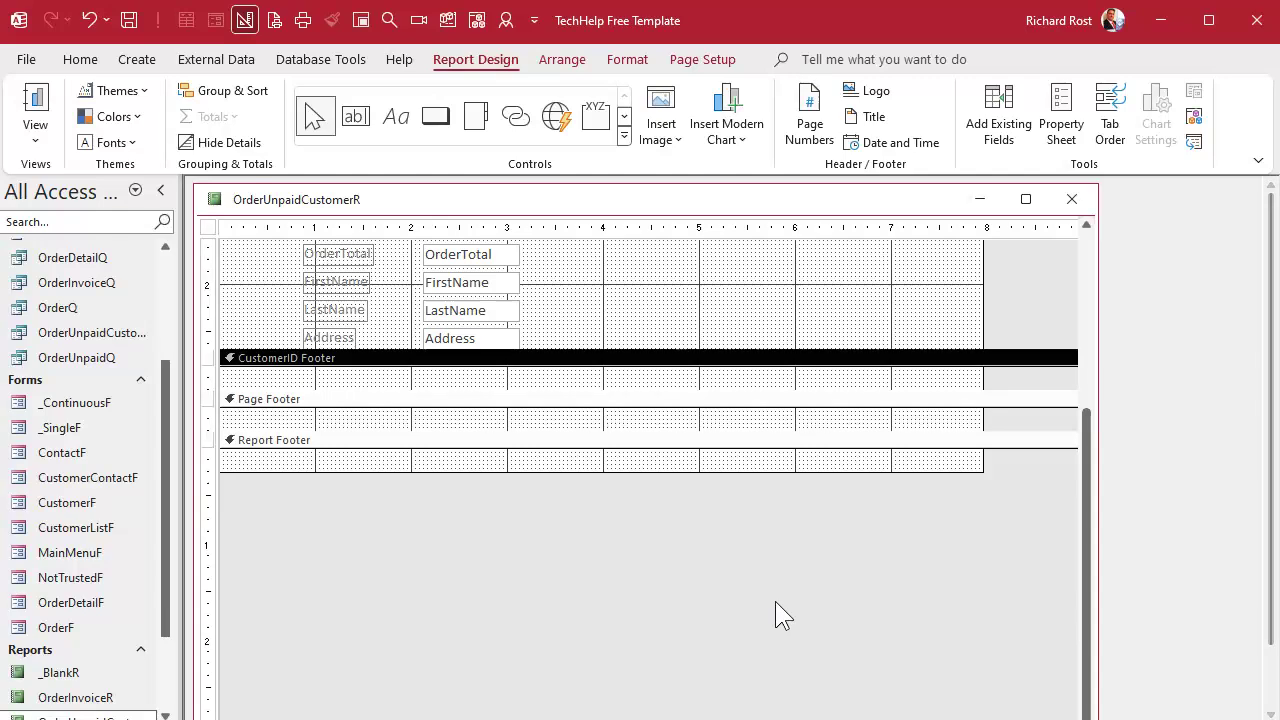
Enlarge the CustomerID header and move the CustomerID field into it, shifting OrderID toward the left edge of the Detail section.
scroll(775, 601, "up", 5)
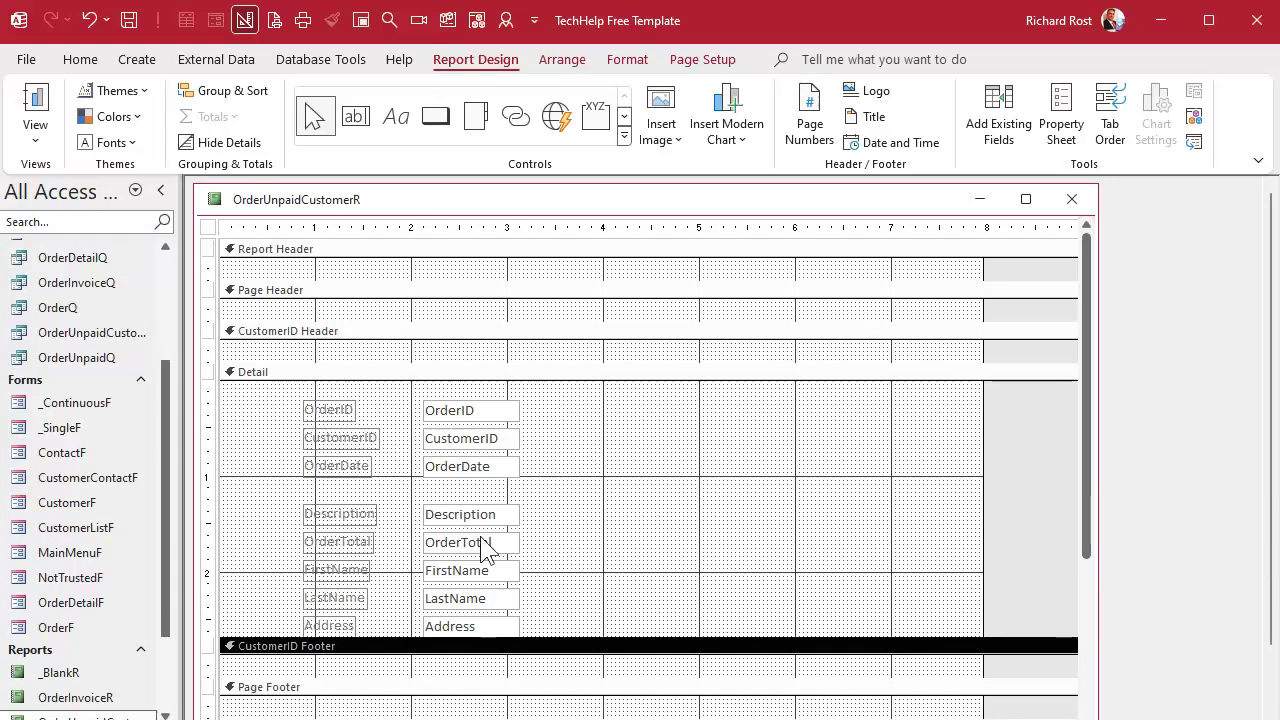
left_click(431, 375)
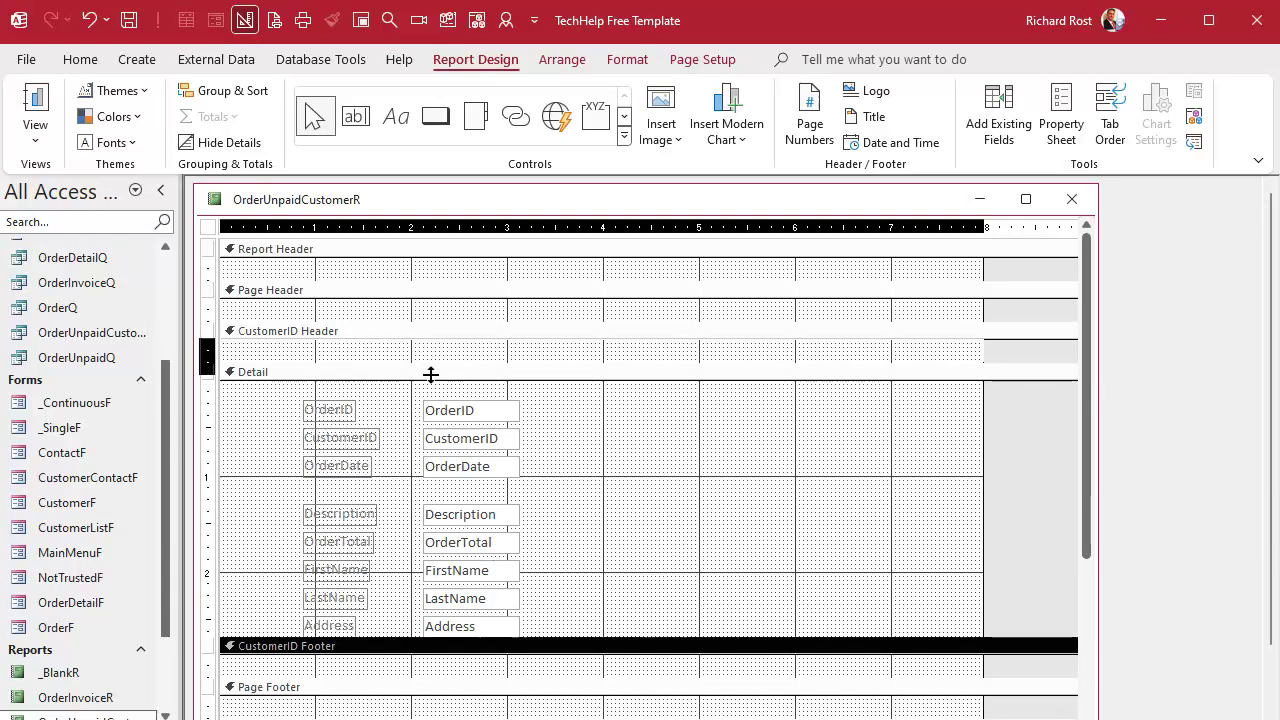
left_click_drag(431, 375, 434, 405)
left_click_drag(336, 457, 278, 449)
left_click_drag(461, 487, 420, 357)
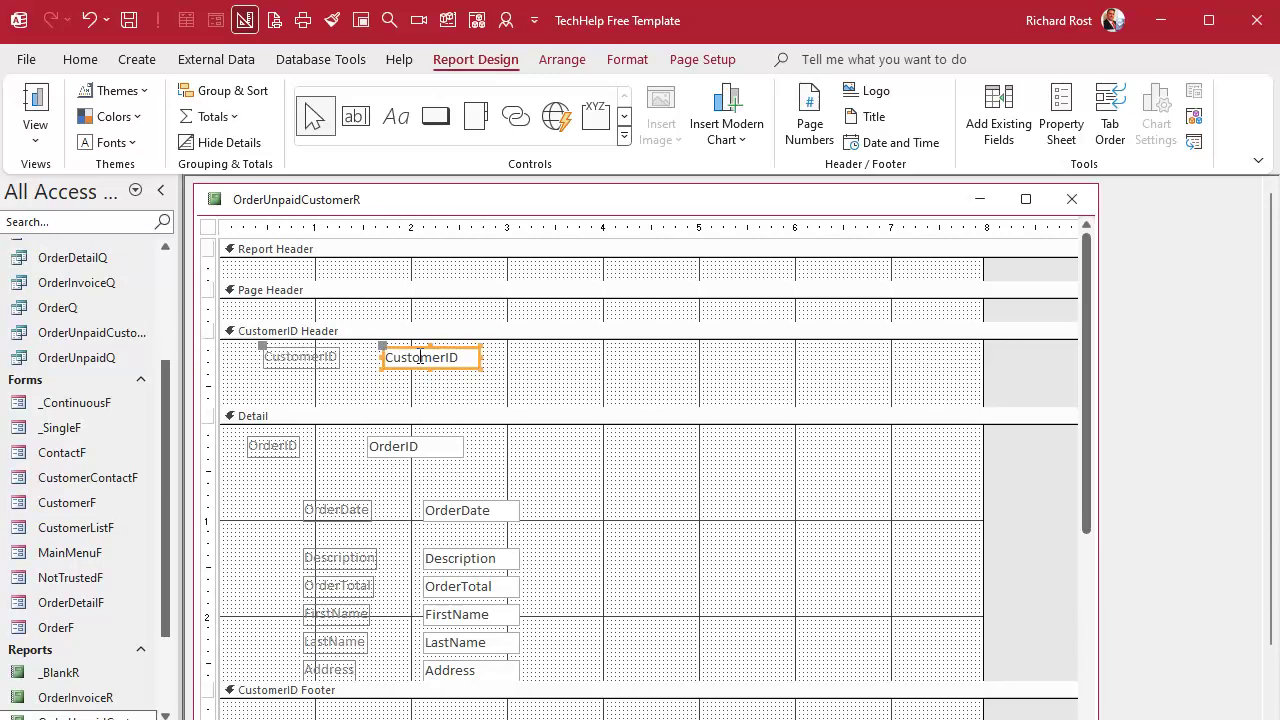
Move OrderDate beside OrderID in the Detail section, with Description and OrderTotal stepped down to its right.
left_click_drag(478, 516, 637, 449)
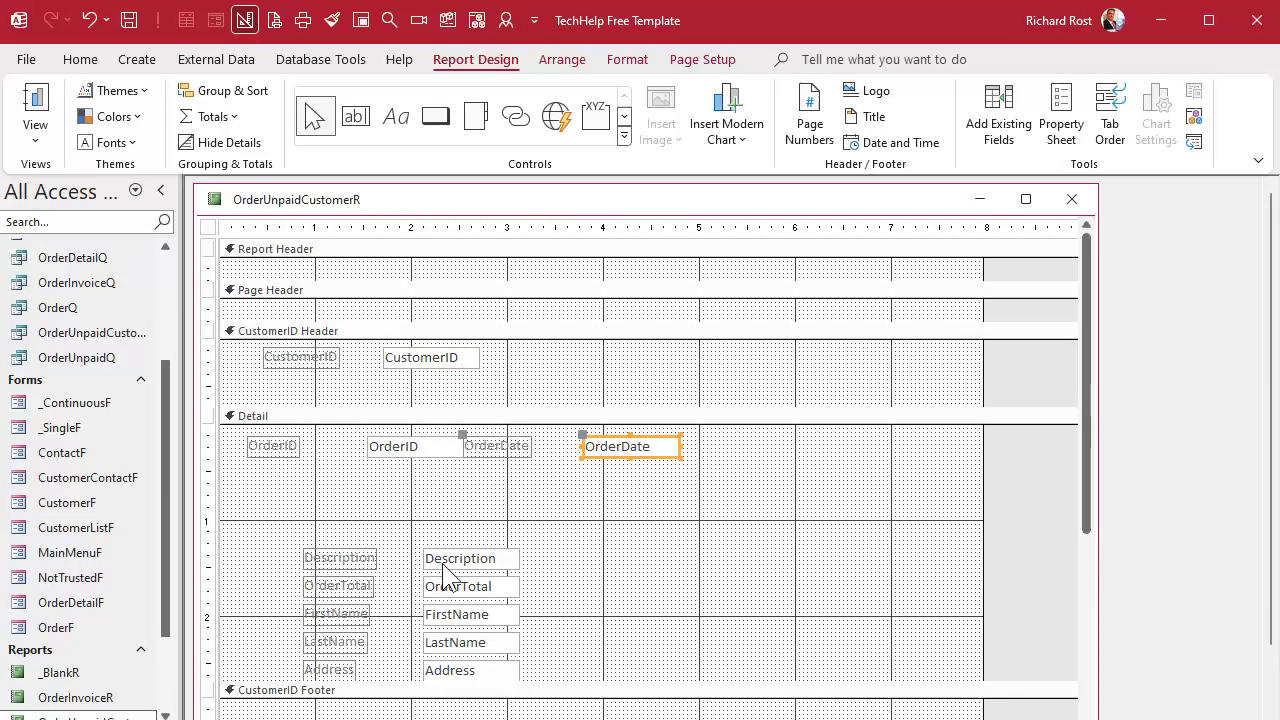
left_click_drag(471, 560, 771, 480)
left_click_drag(472, 586, 888, 508)
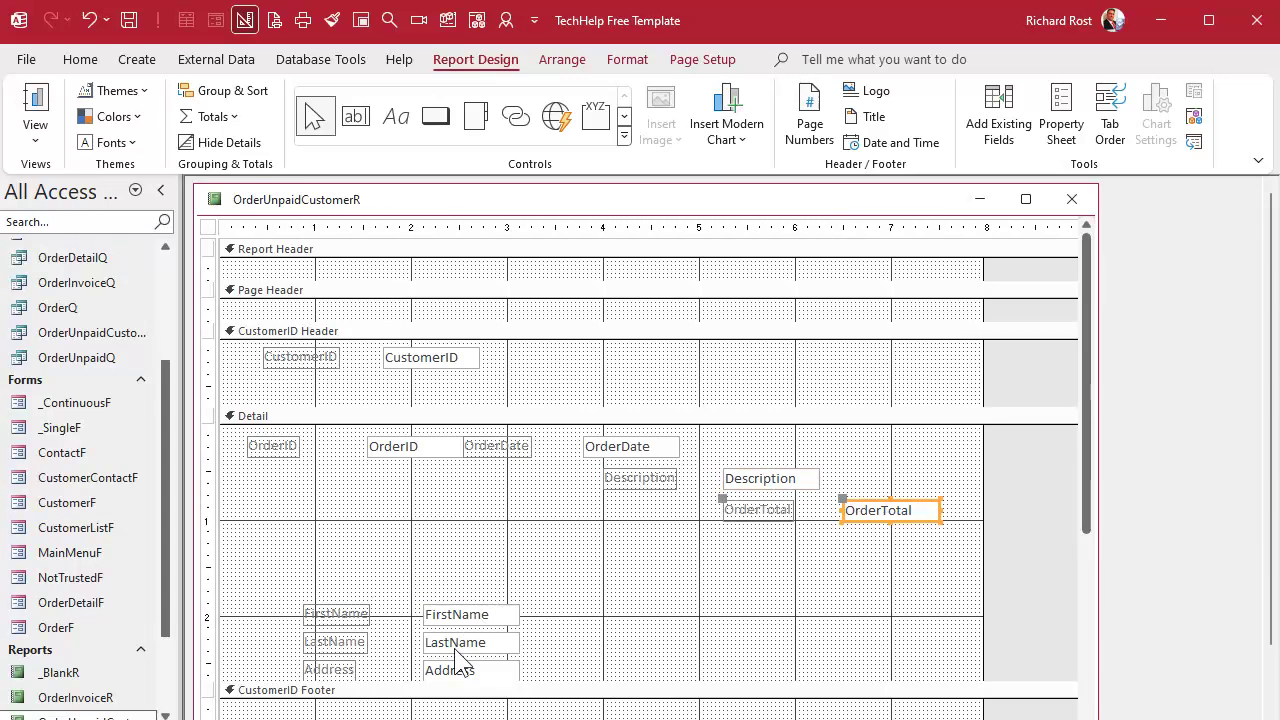
Move FirstName, LastName and Address together into the CustomerID header and shorten the Detail section.
left_click_drag(588, 599, 303, 686)
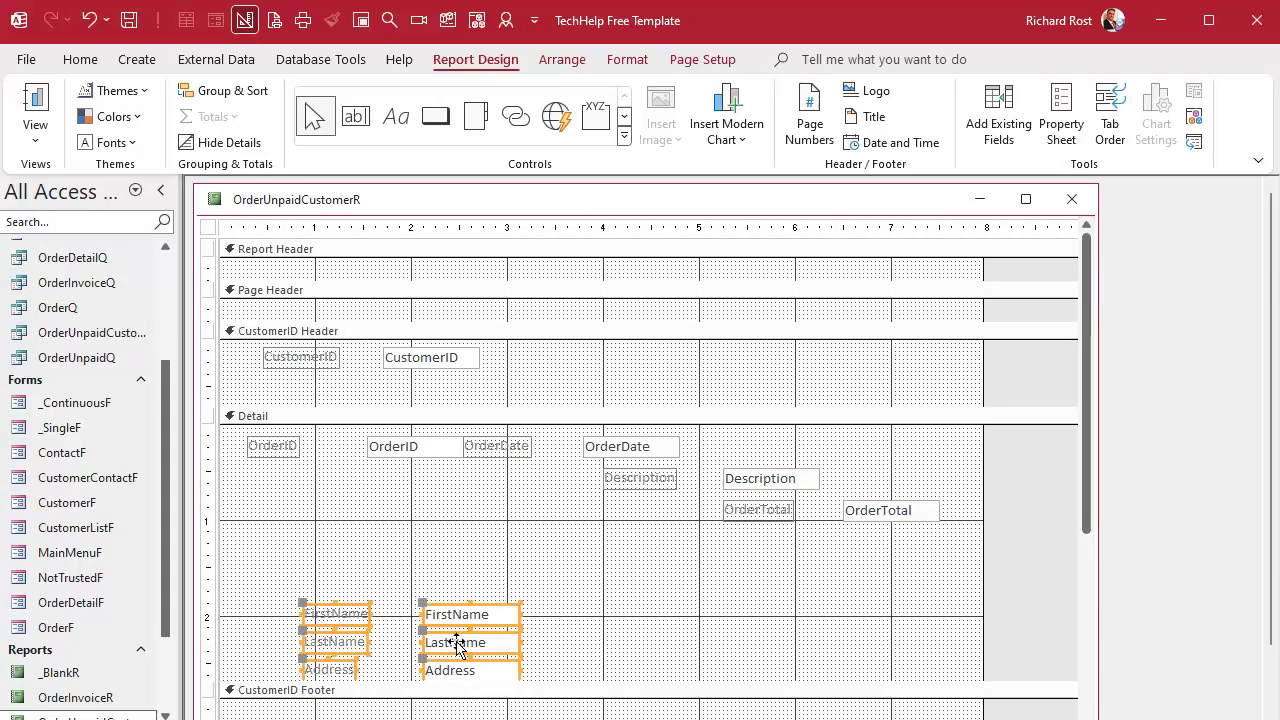
left_click_drag(457, 646, 638, 383)
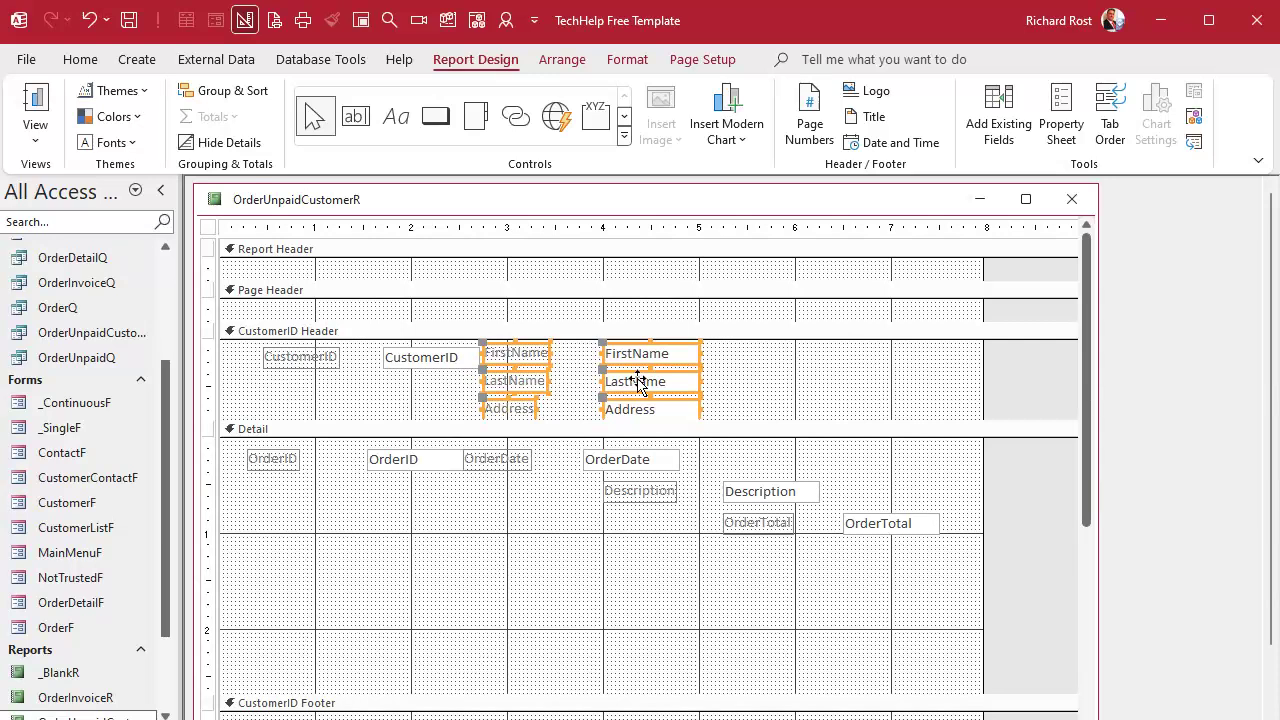
left_click(628, 657)
left_click_drag(622, 690, 634, 567)
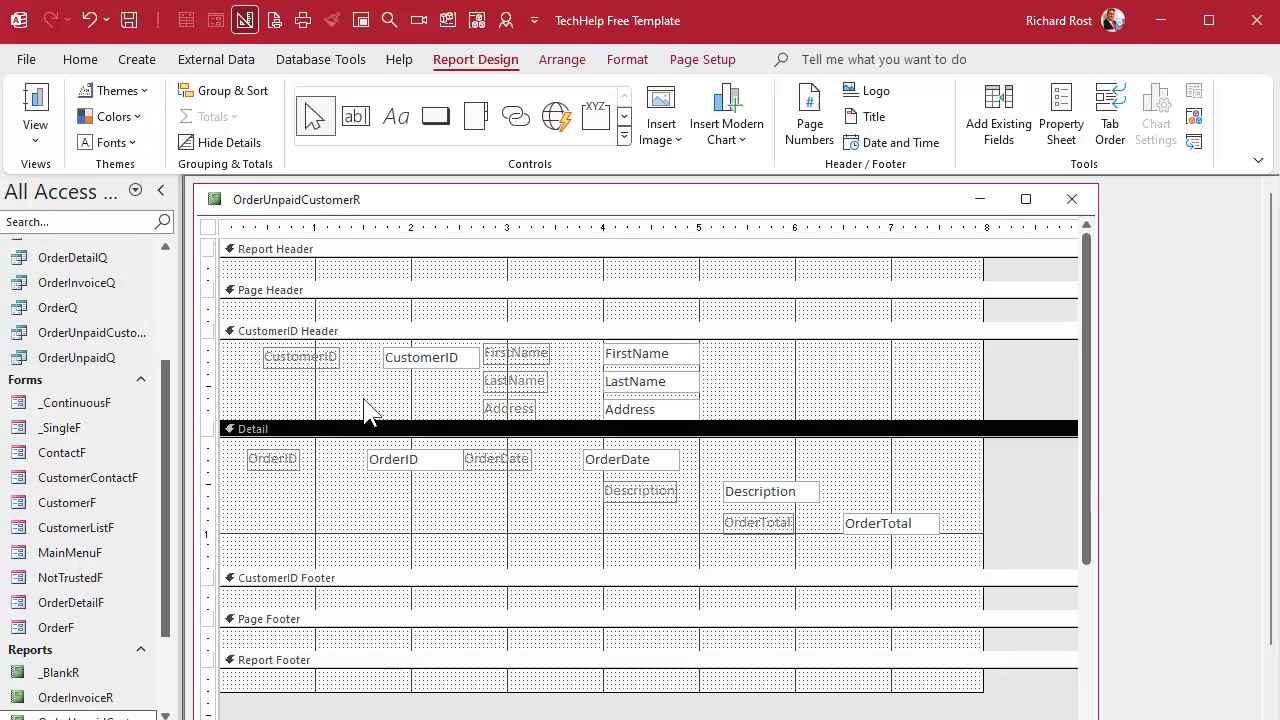
Move the CustomerID field to the upper-left corner of its header and change its label to "Customer ID".
left_click_drag(300, 360, 268, 359)
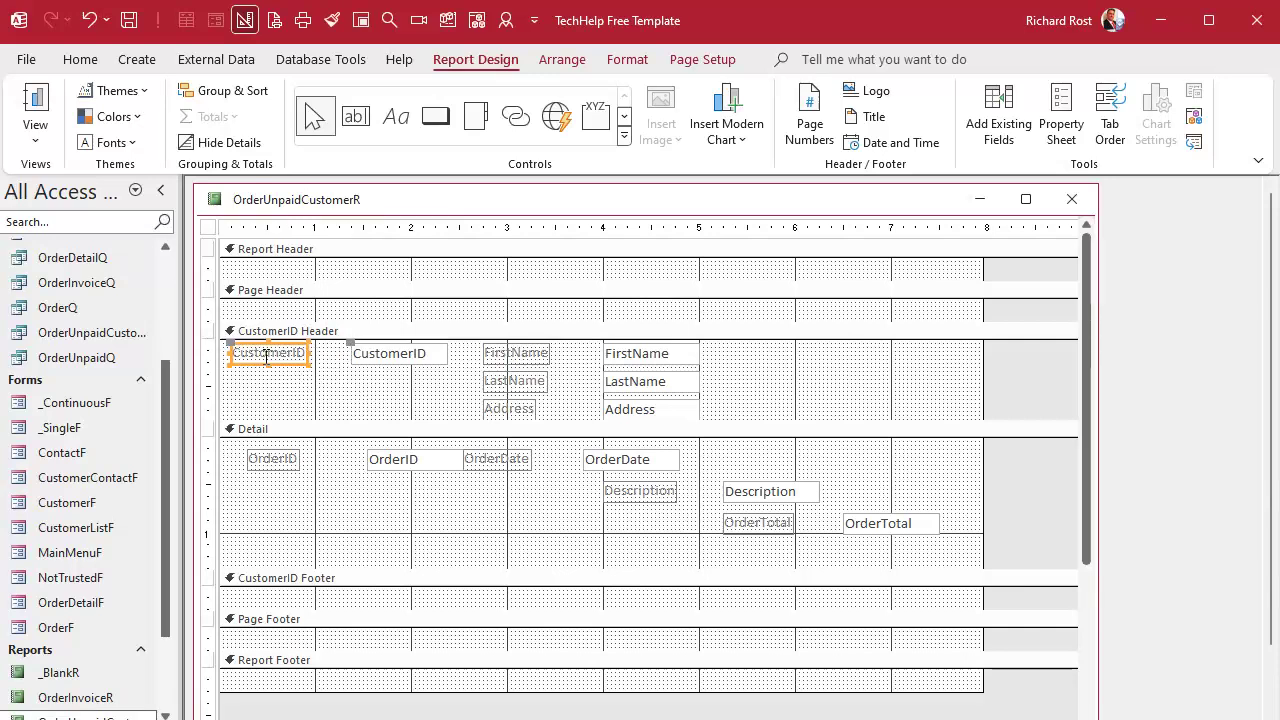
left_click(268, 355)
left_click(294, 352)
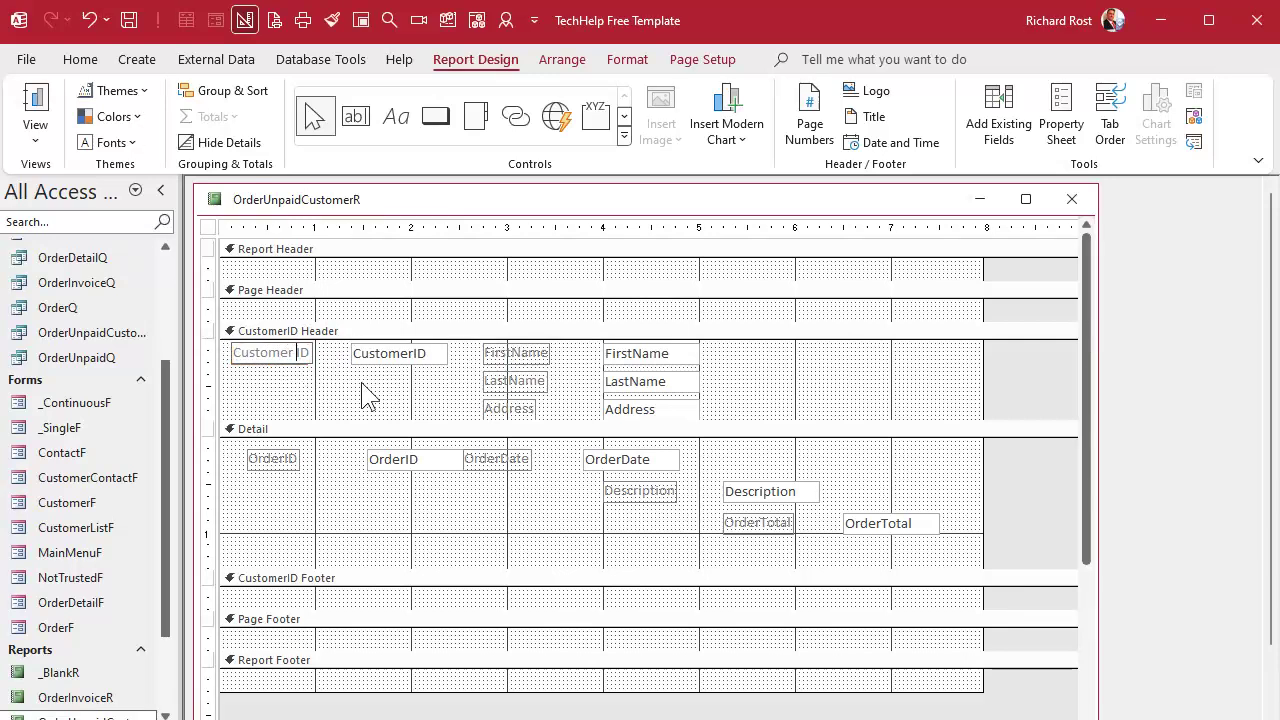
left_click(368, 395)
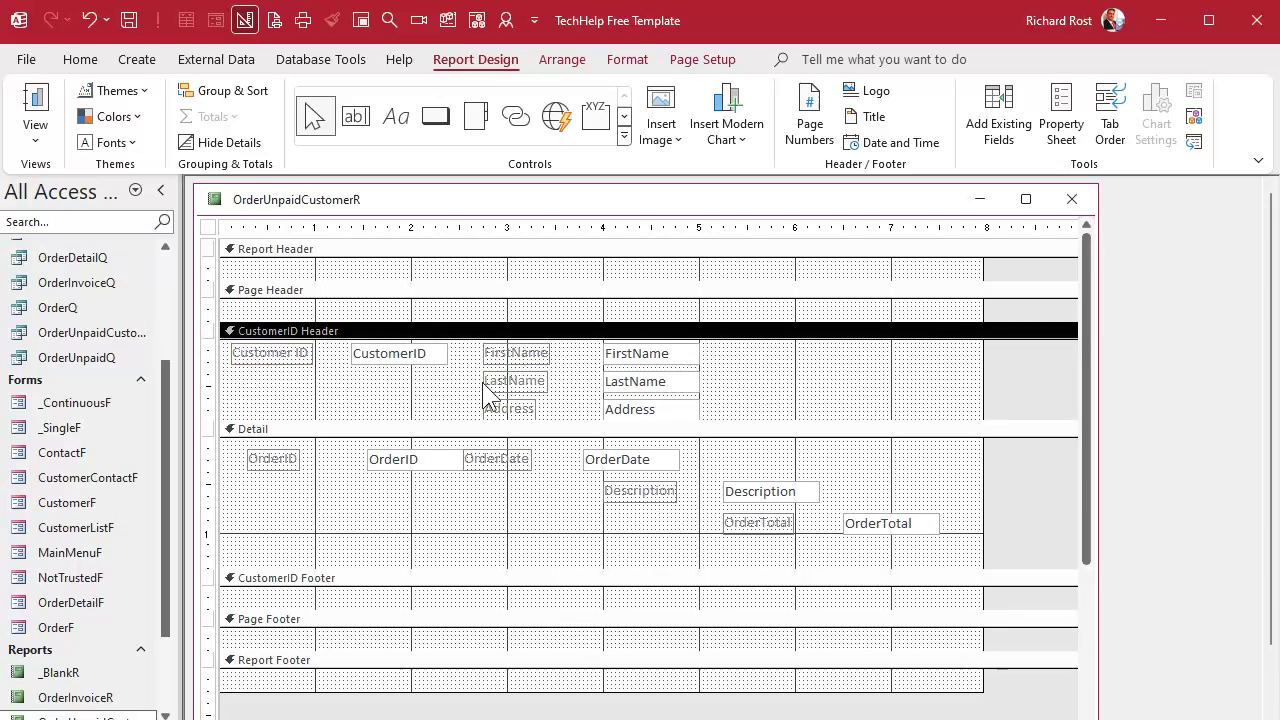
Place FirstName under CustomerID with the label "Name", and put LastName beside it without its own label.
left_click_drag(516, 358, 155, 390)
left_click(258, 377)
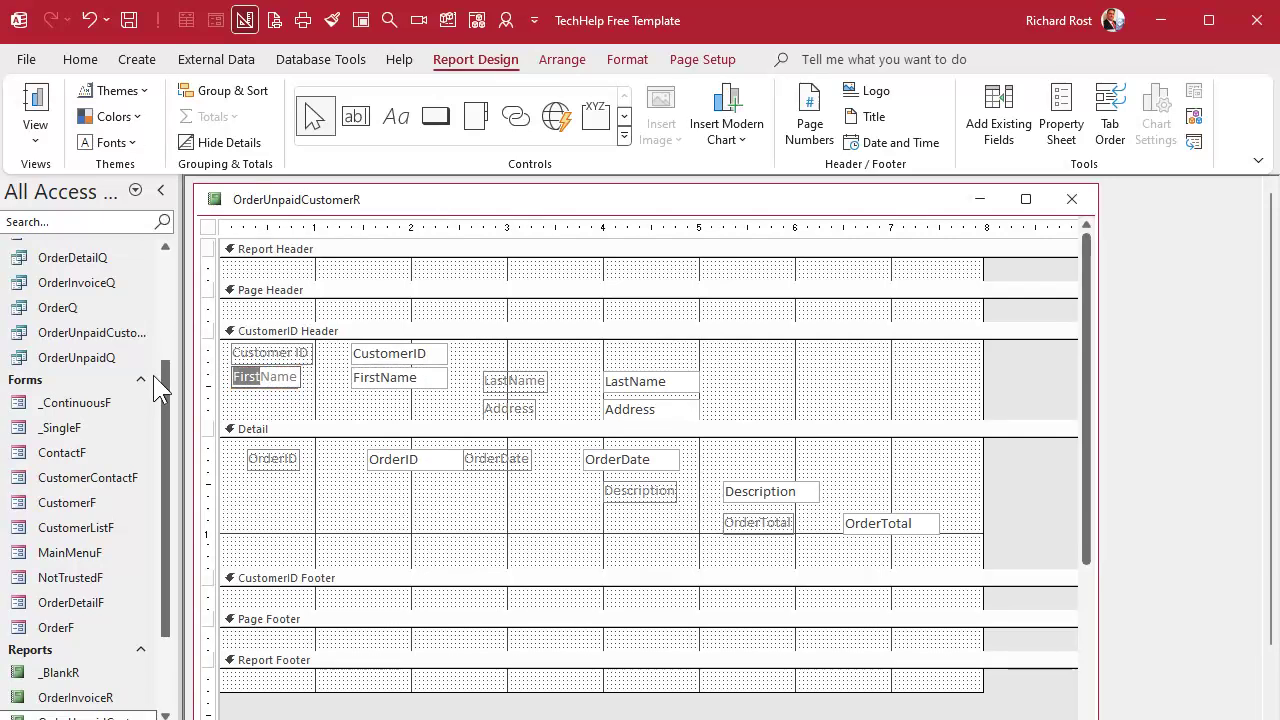
key("Delete")
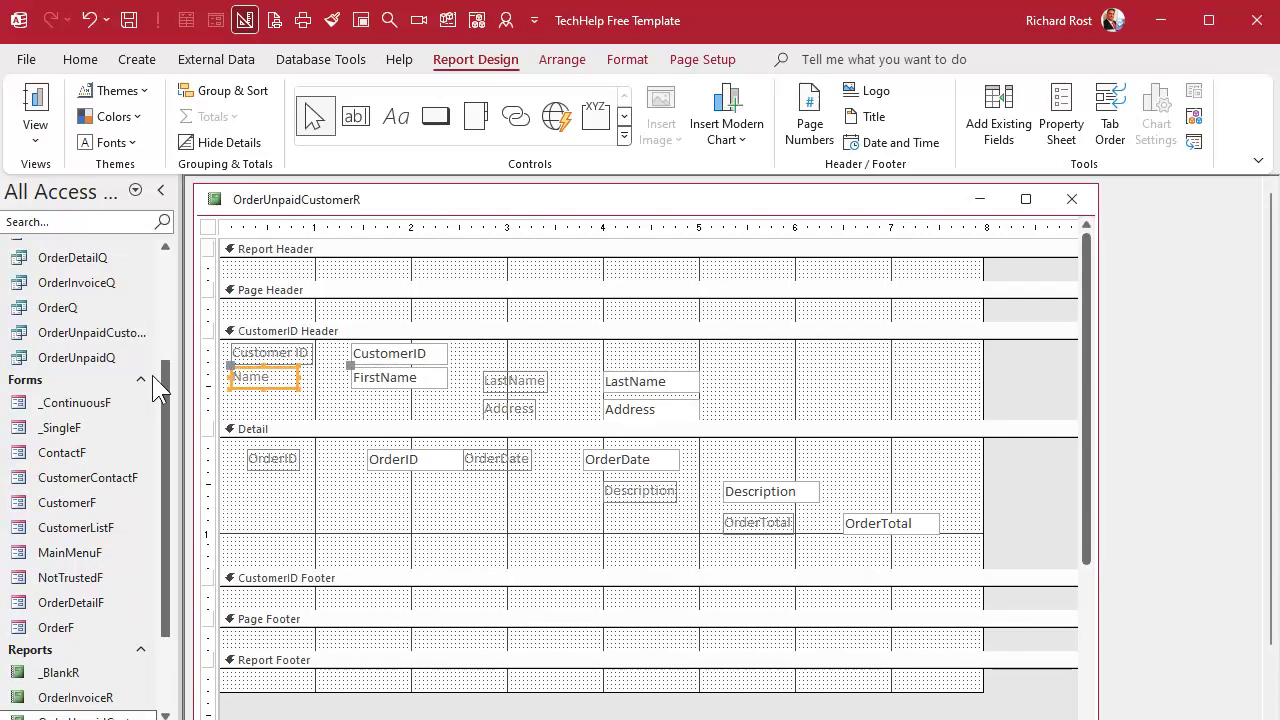
left_click(528, 385)
key("Delete")
left_click_drag(610, 385, 460, 372)
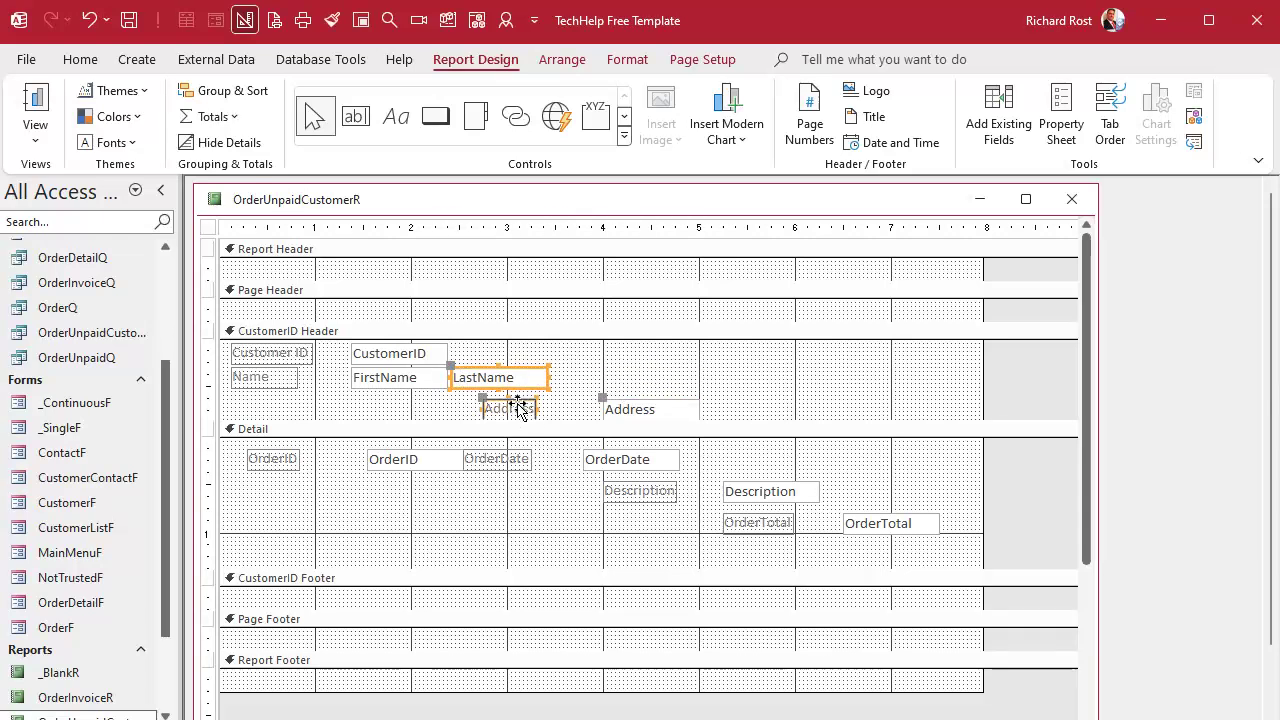
Place the Address field and label under the name row and widen its text box to about the 4-inch mark.
left_click_drag(519, 409, 266, 401)
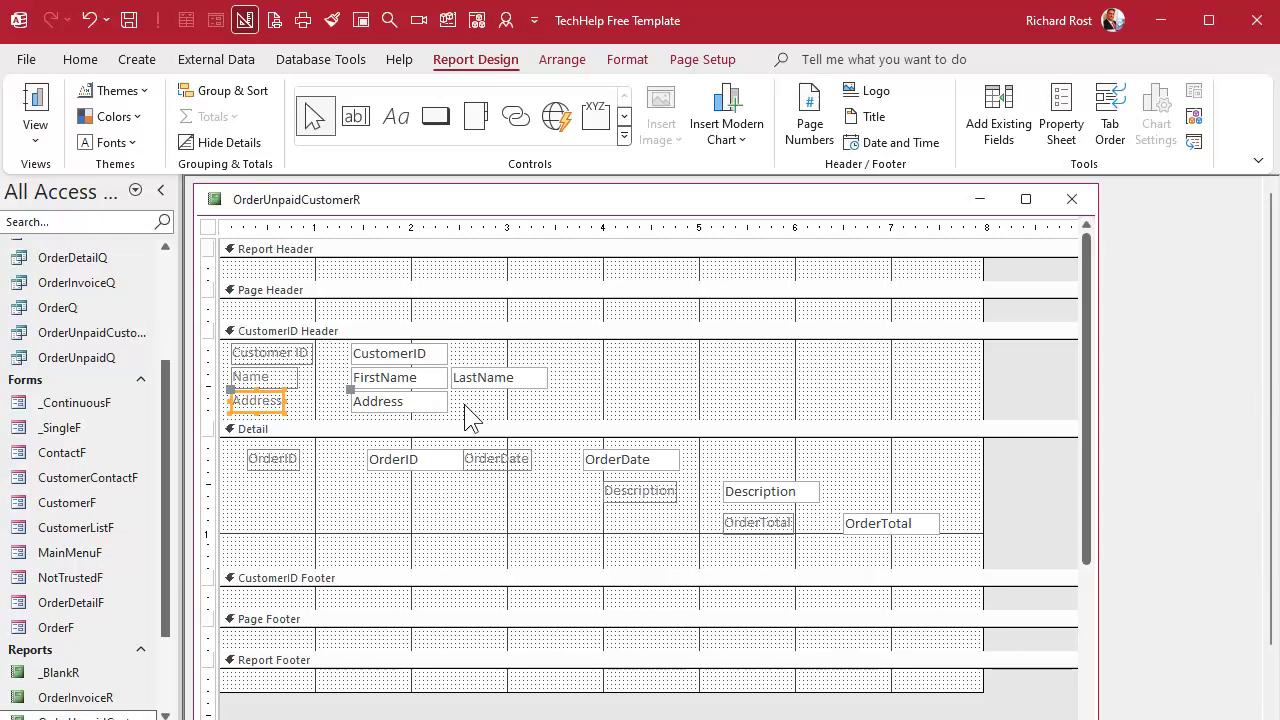
left_click(434, 404)
left_click_drag(452, 401, 603, 406)
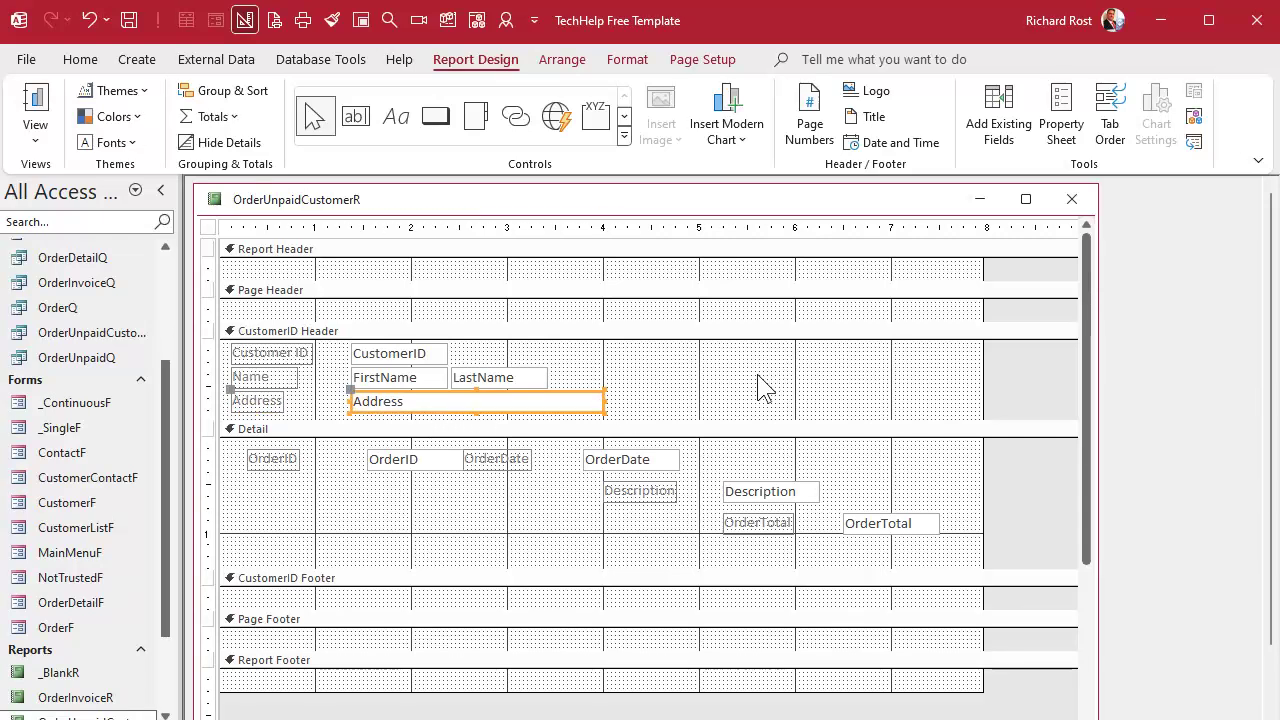
Shift all the controls in the CustomerID header down slightly as one group.
left_click(757, 377)
left_click_drag(683, 430, 242, 358)
left_click(617, 385)
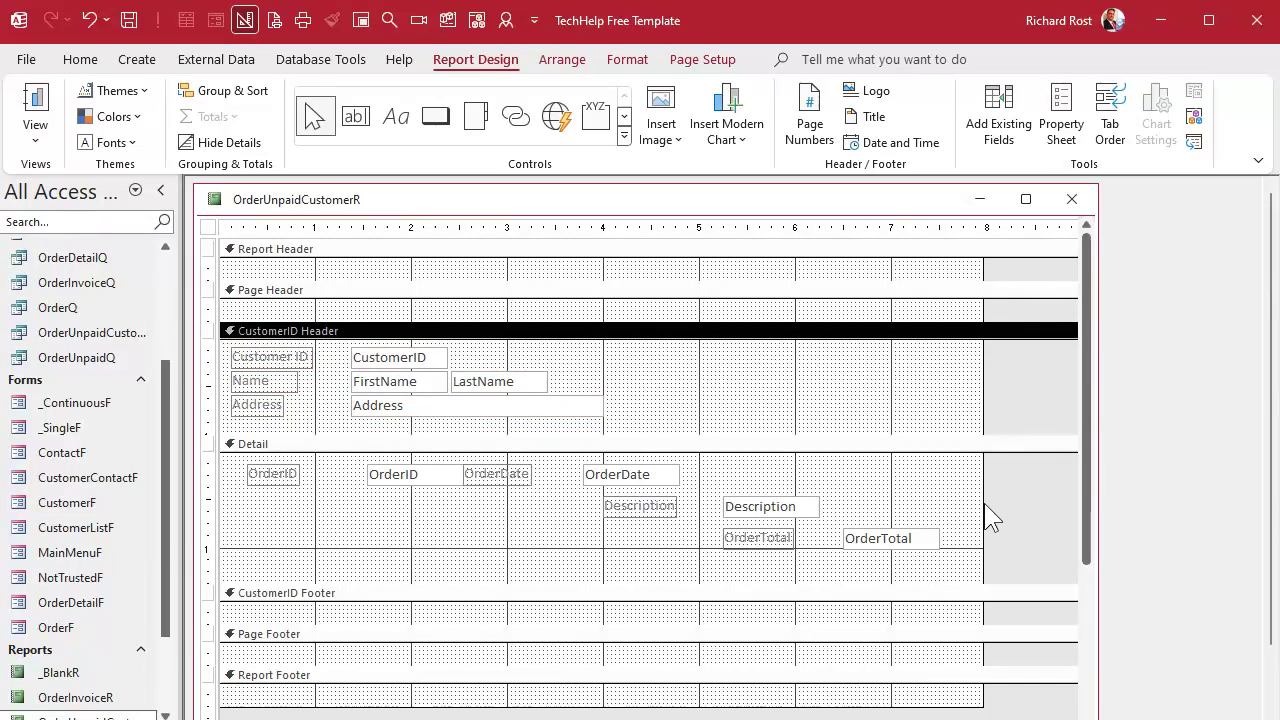
Stack the OrderID and OrderDate labels above their text boxes in adjacent columns and widen the OrderDate box.
left_click(411, 476)
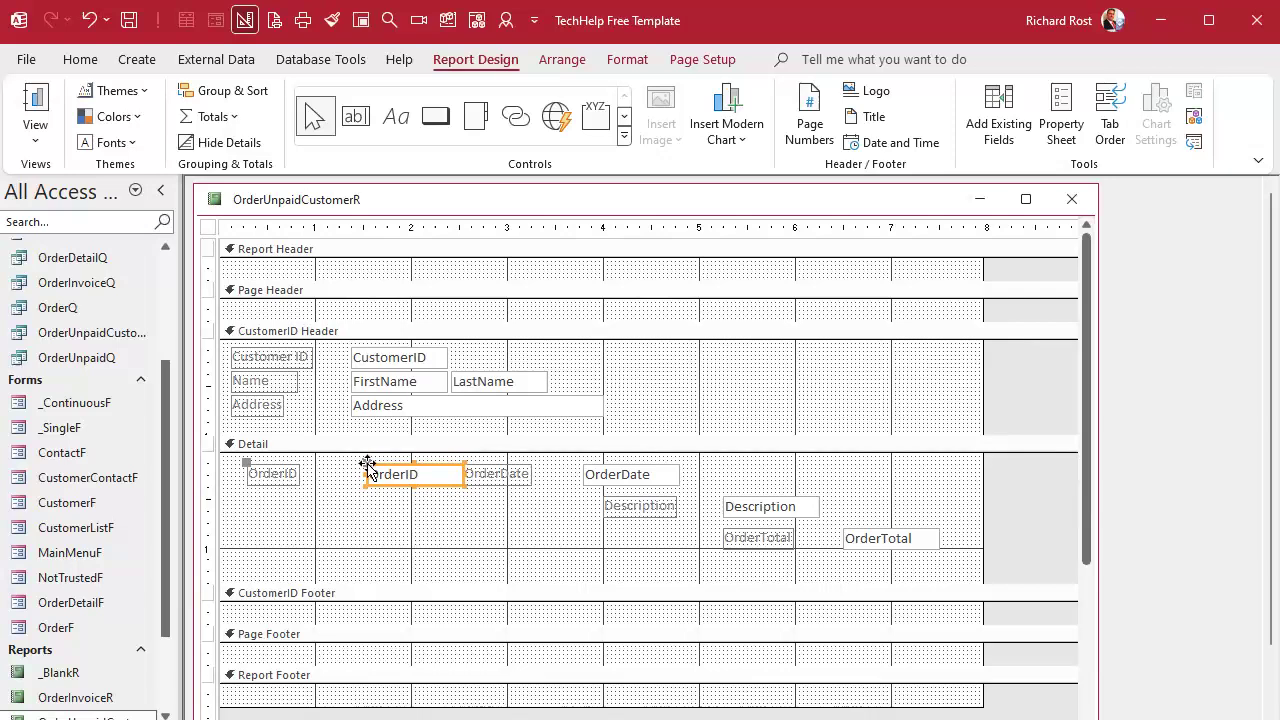
left_click_drag(366, 465, 247, 497)
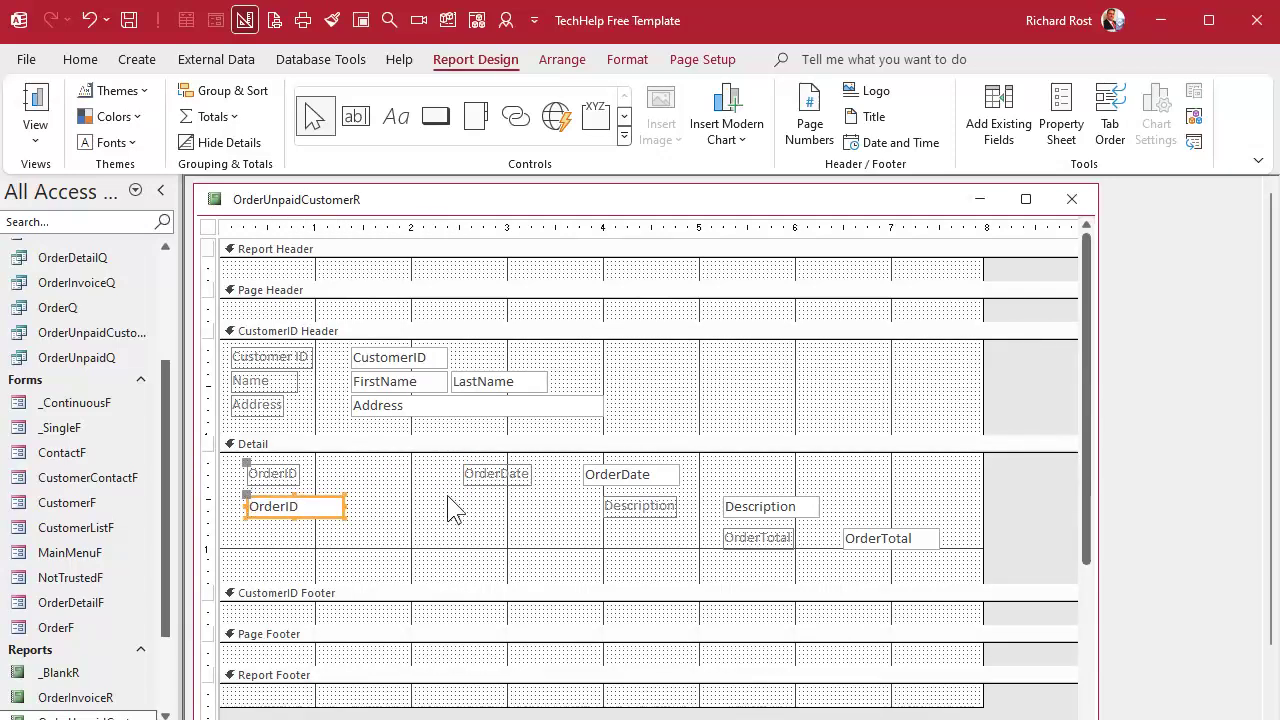
left_click_drag(499, 477, 390, 480)
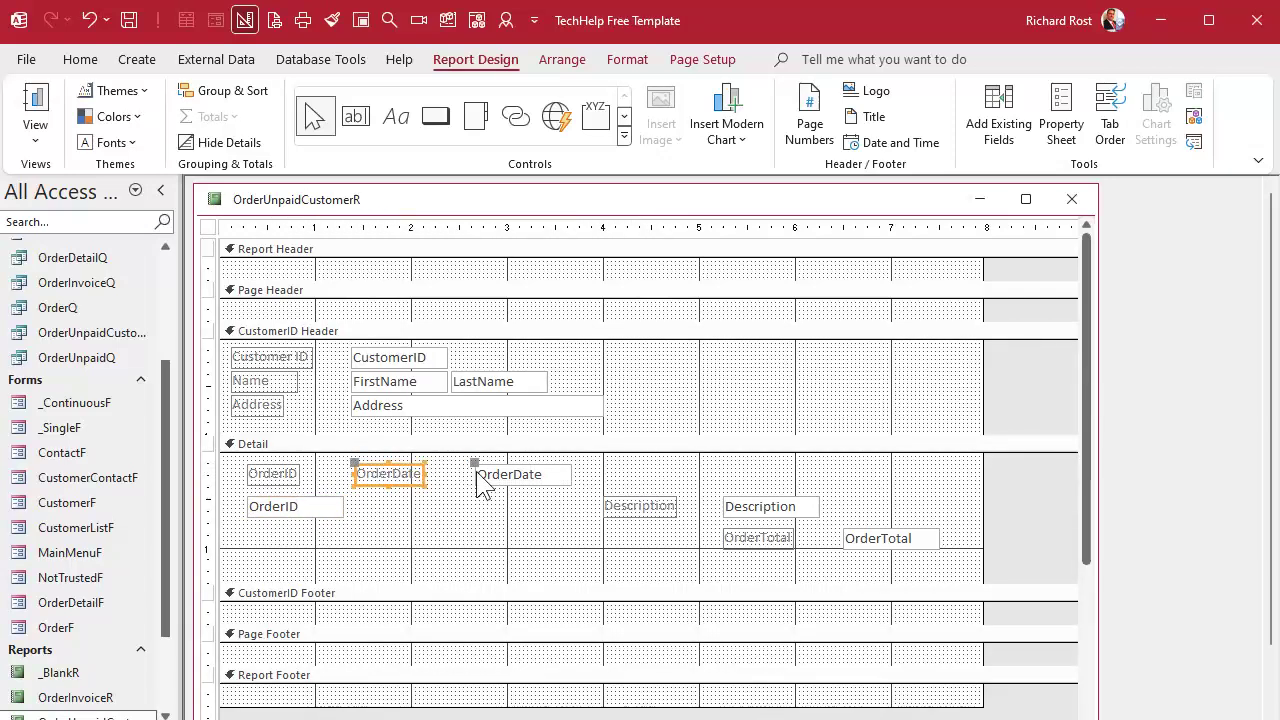
left_click_drag(476, 468, 353, 505)
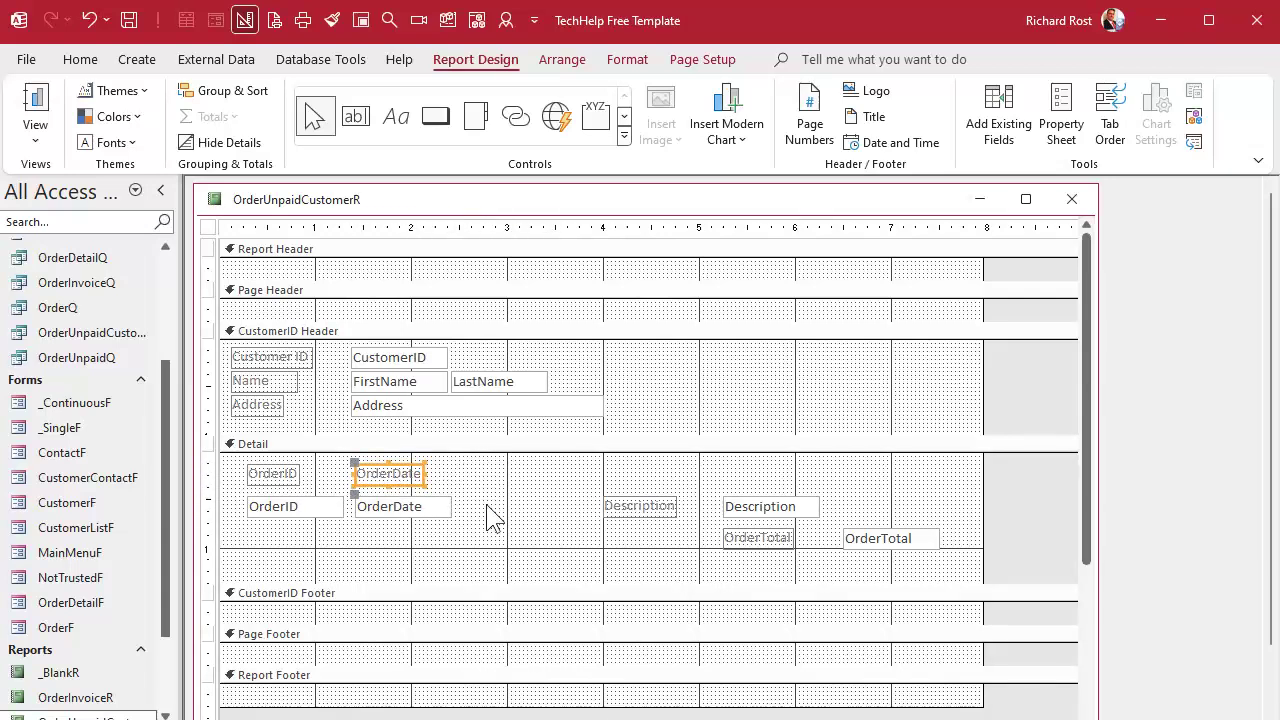
left_click_drag(450, 502, 491, 505)
Place the Description label above its text box beside OrderDate and widen the box to almost the 6-inch mark.
left_click_drag(606, 507, 538, 468)
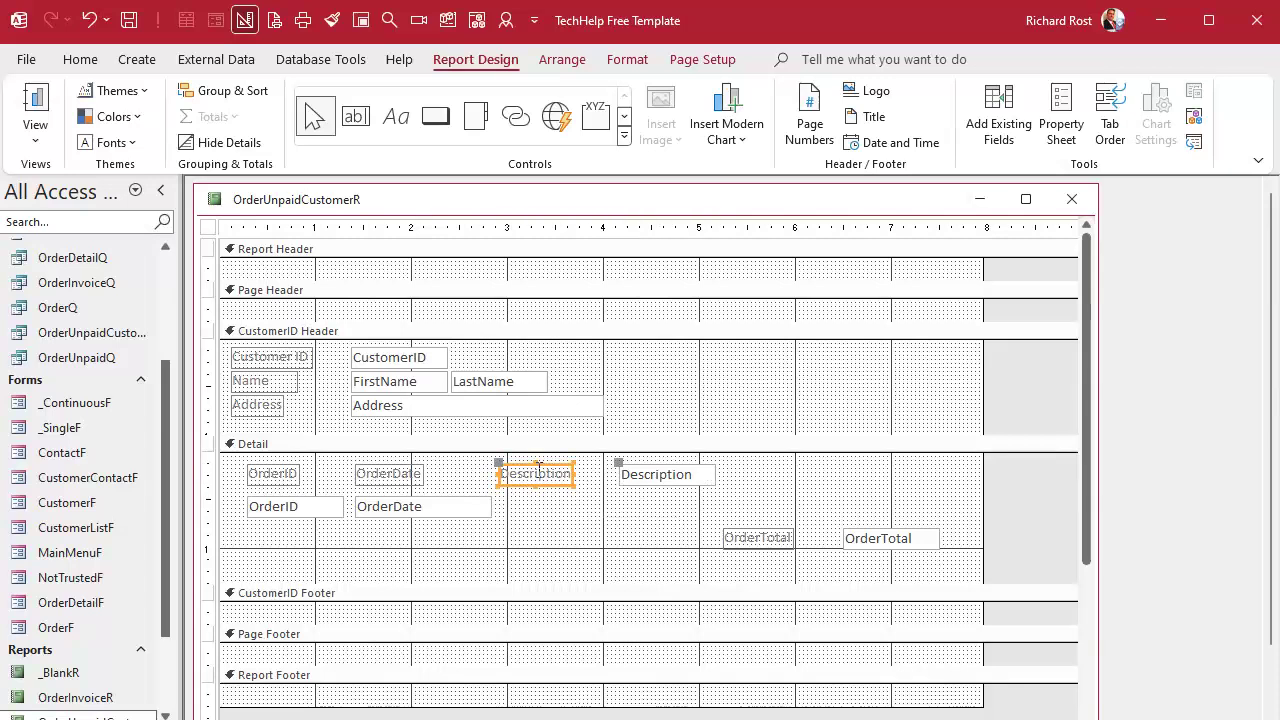
left_click_drag(616, 466, 499, 501)
left_click(587, 505)
left_click_drag(597, 506, 786, 502)
Align the OrderTotal label and text box as the last column, level with the other order labels and boxes.
left_click(763, 468)
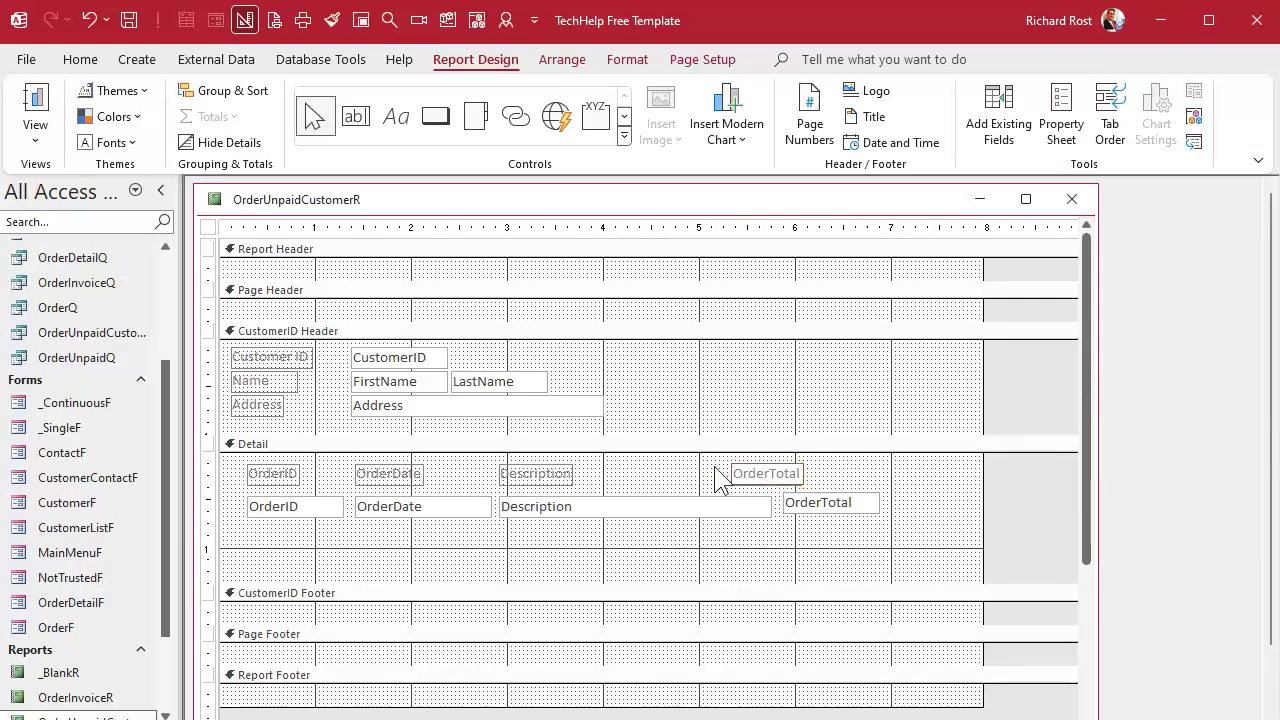
left_click_drag(737, 465, 783, 472)
left_click(794, 528)
left_click(797, 506)
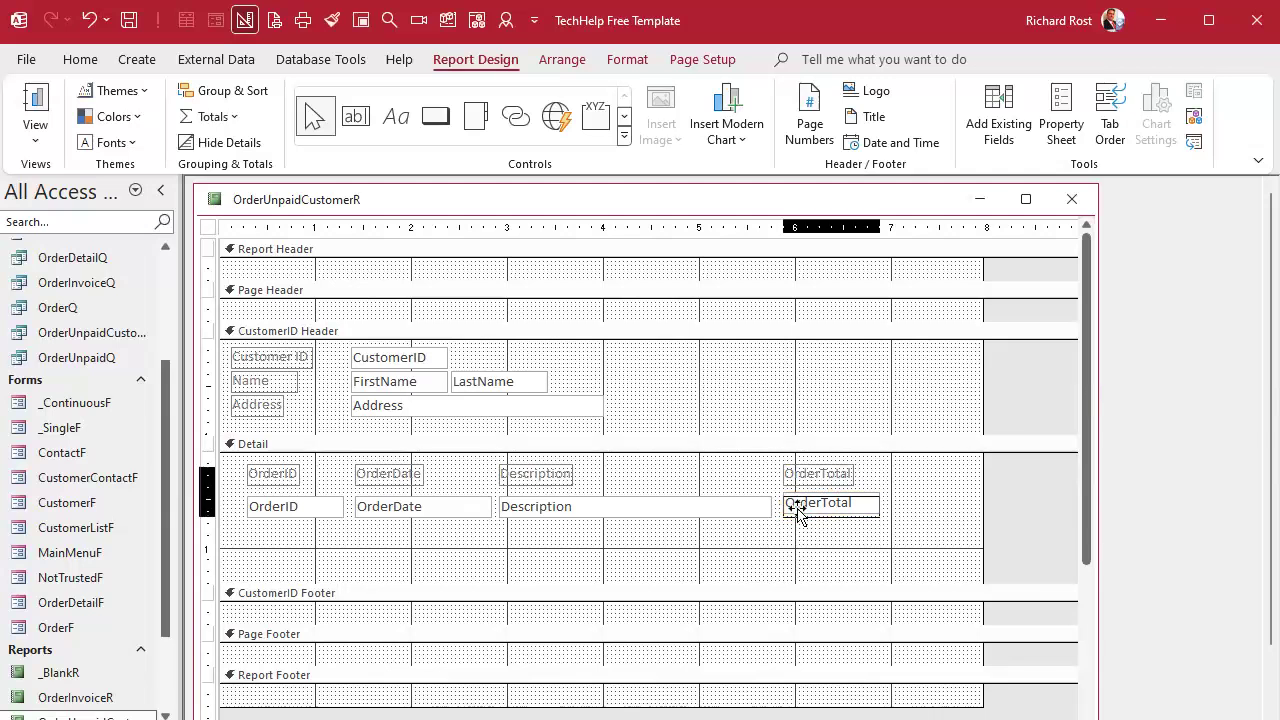
left_click(757, 551)
left_click(785, 474)
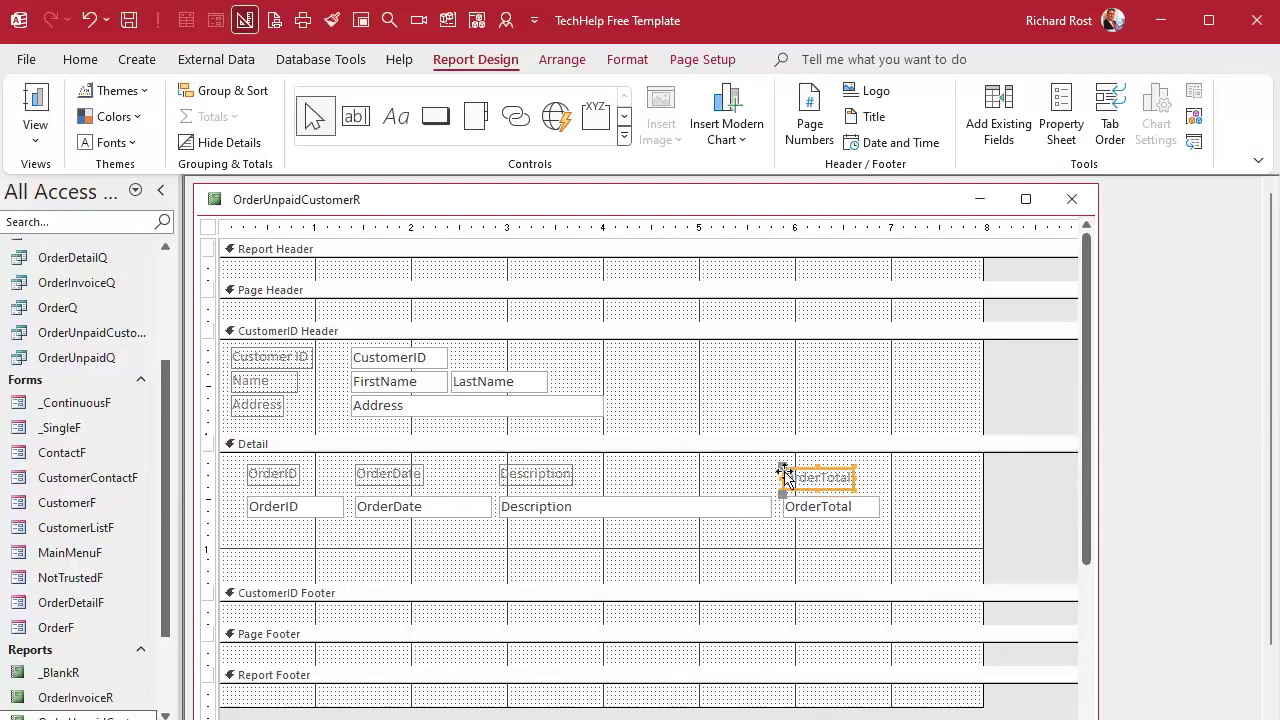
left_click_drag(782, 468, 781, 464)
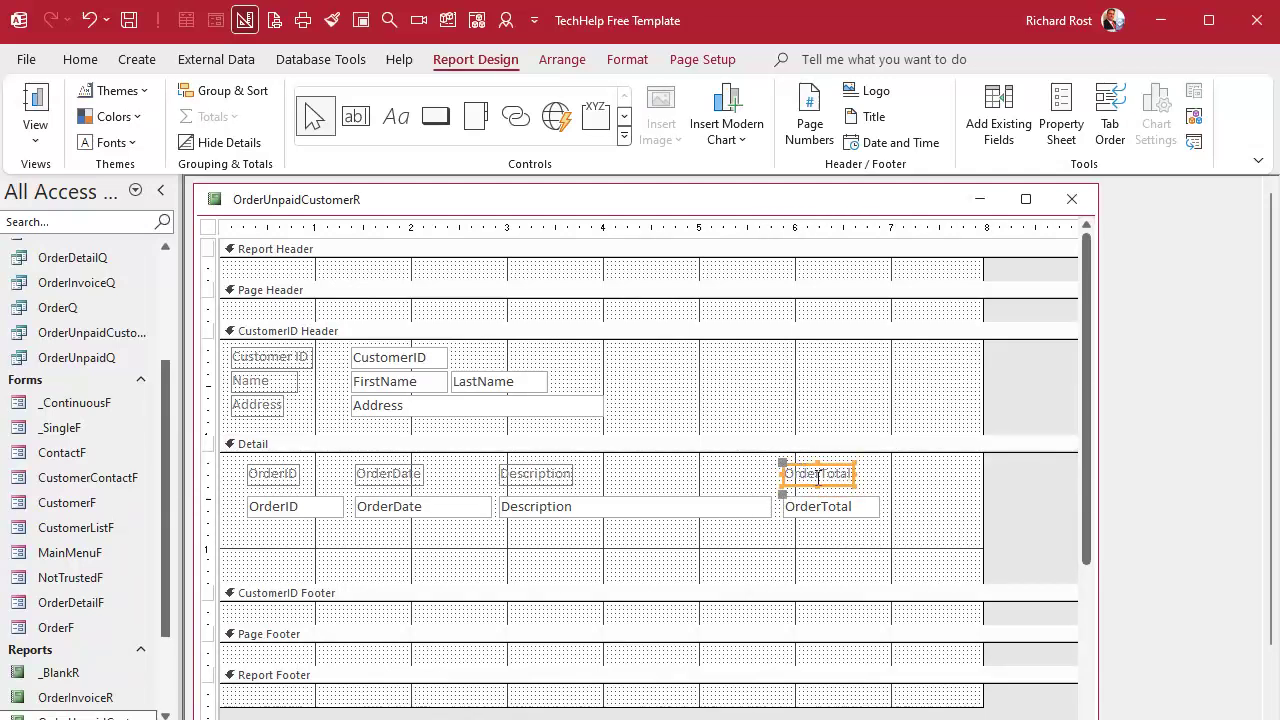
Change the OrderTotal label to "Order Total" and shorten the Detail section to fit just below its controls.
left_click(822, 474)
left_click(910, 484)
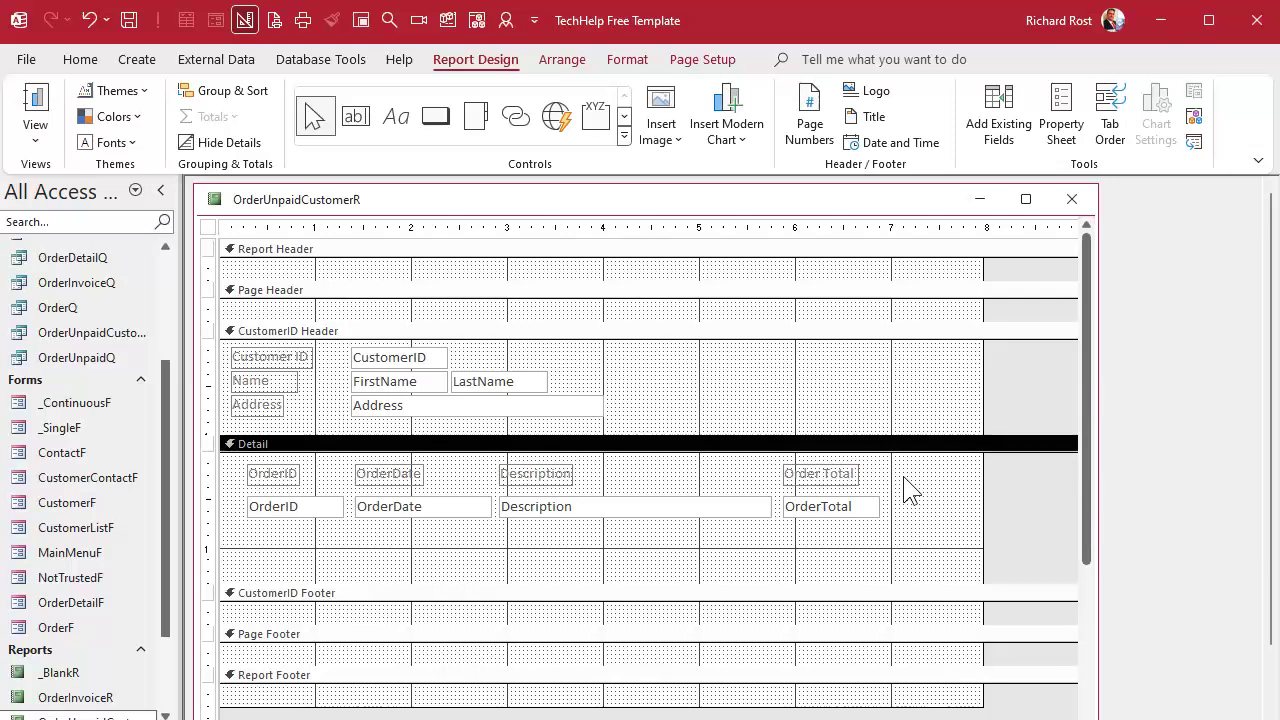
left_click_drag(651, 585, 658, 537)
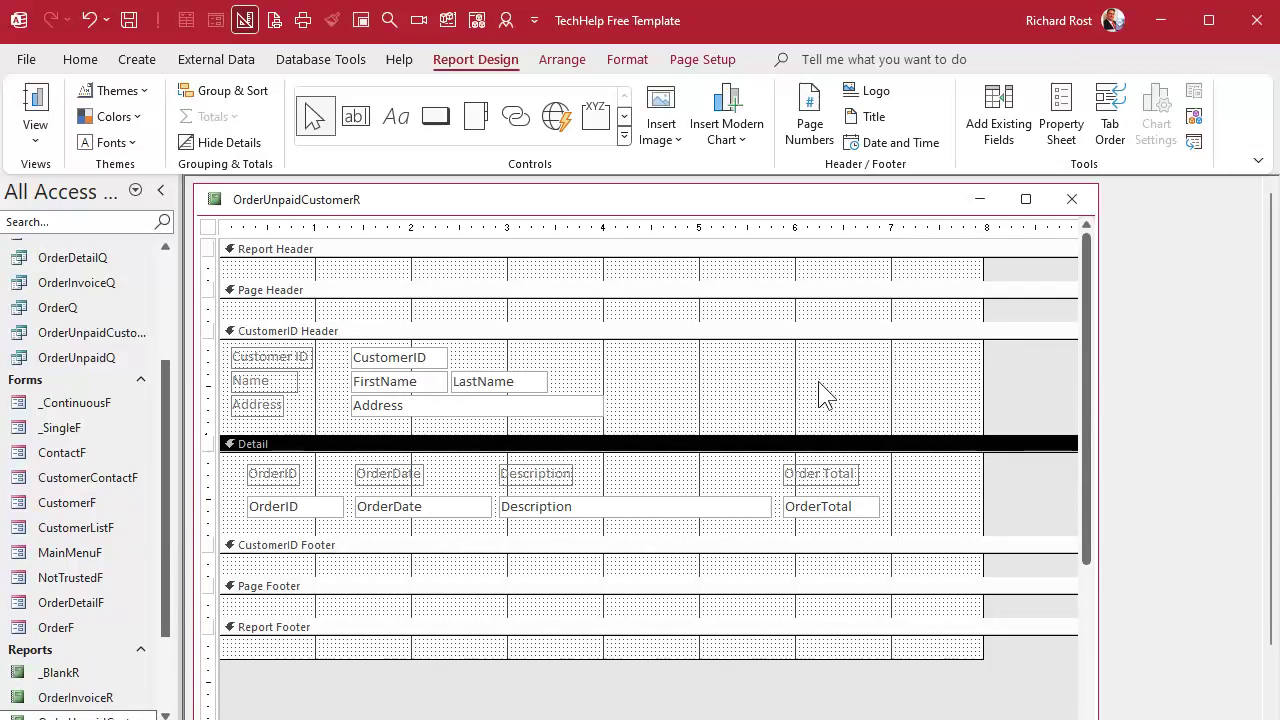
Open the report in Print Preview and examine how the orders are grouped under each customer's header.
right_click(579, 199)
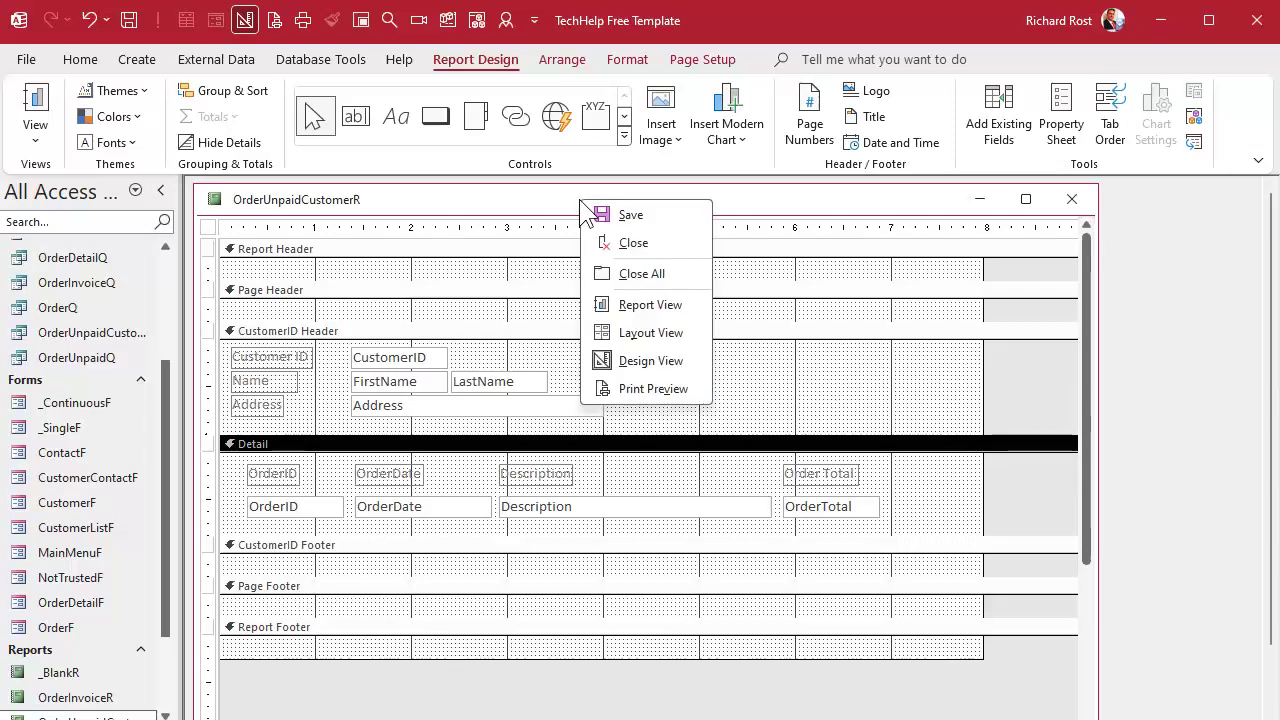
left_click(649, 389)
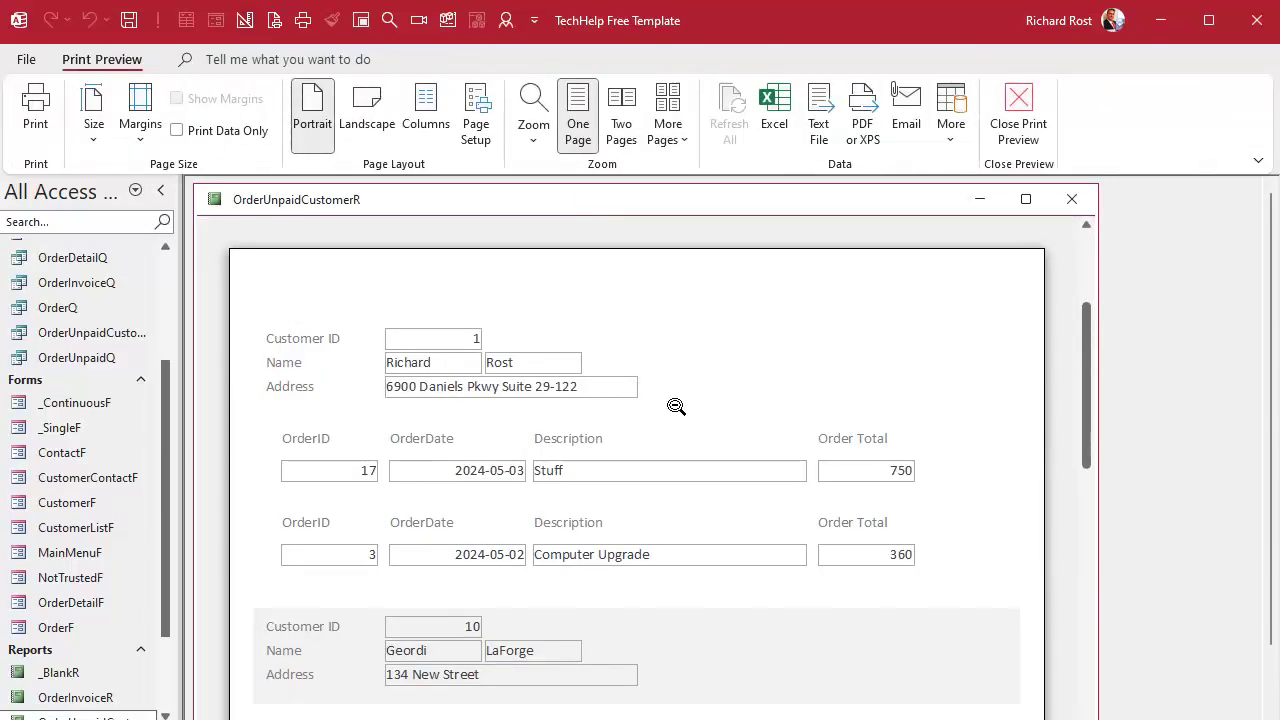
left_click(676, 406)
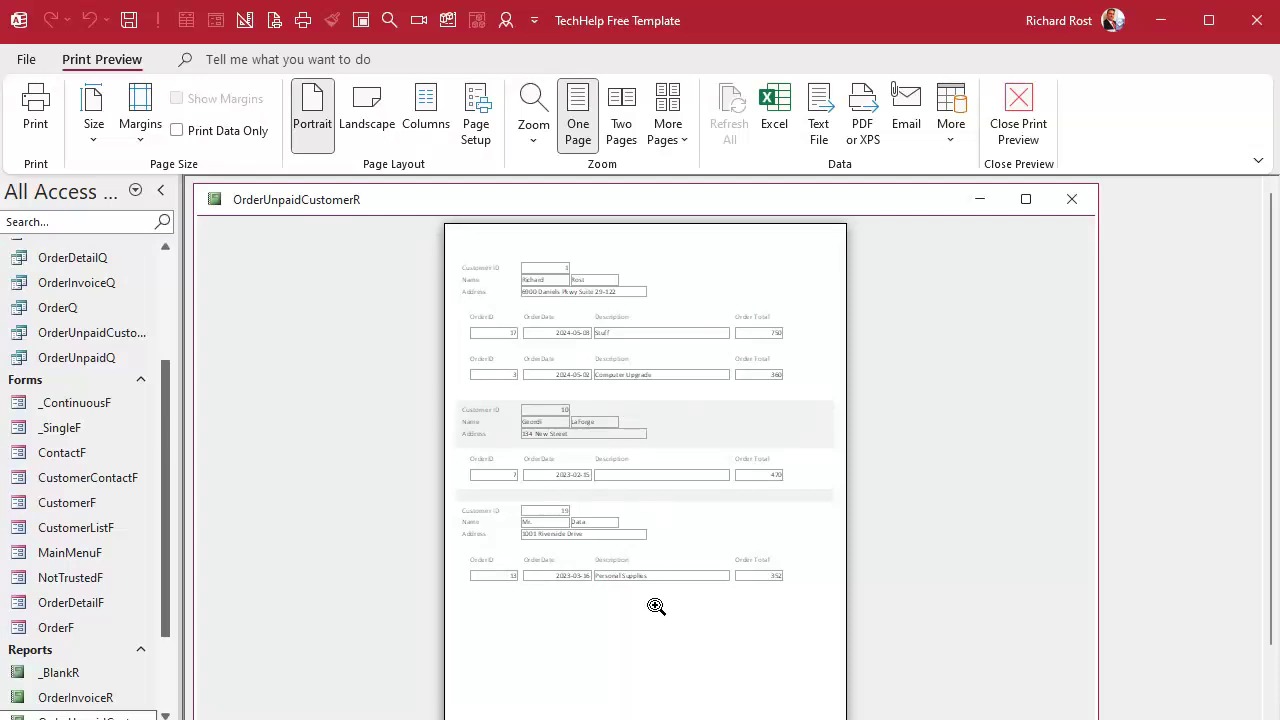
left_click(547, 272)
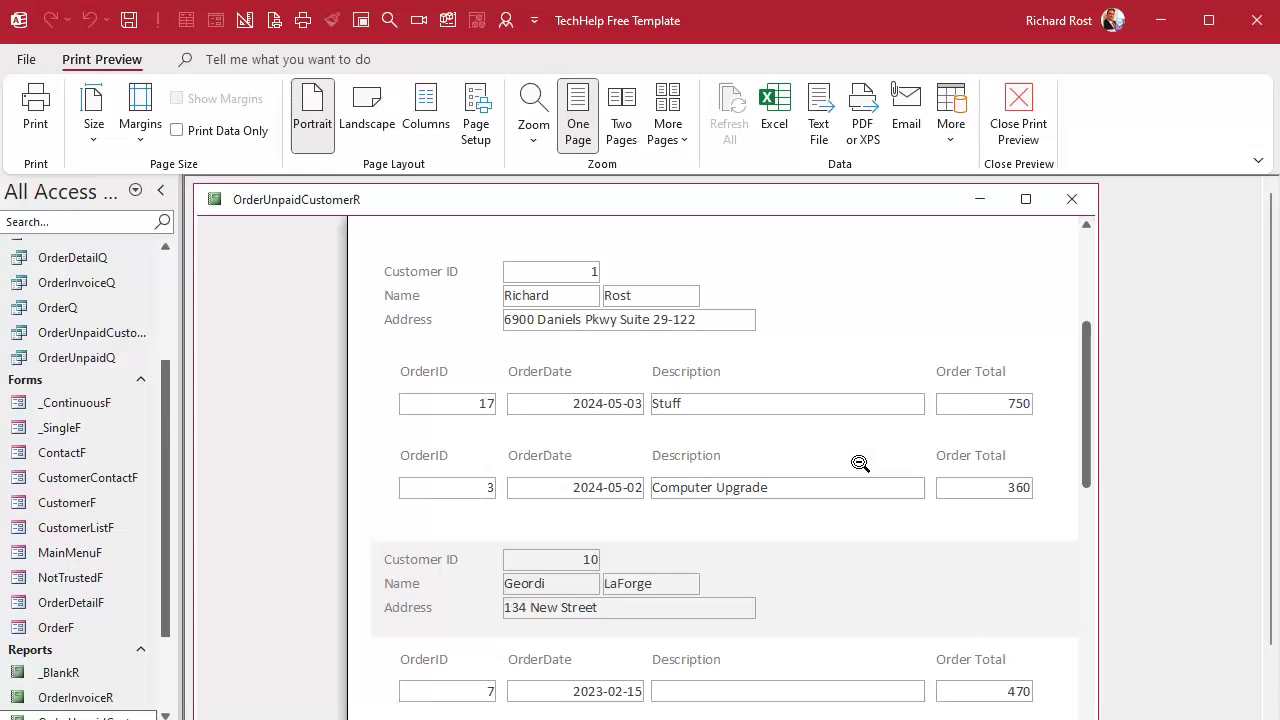
scroll(860, 463, "down", 3)
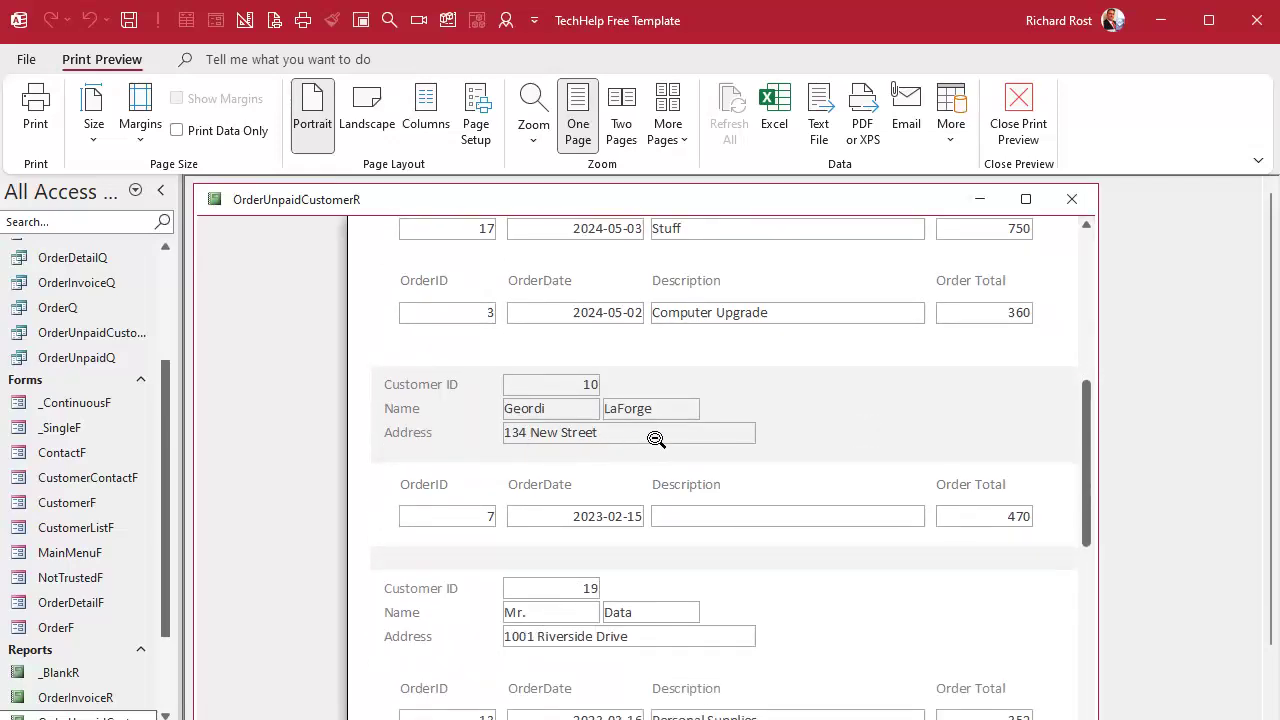
scroll(650, 530, "down", 2)
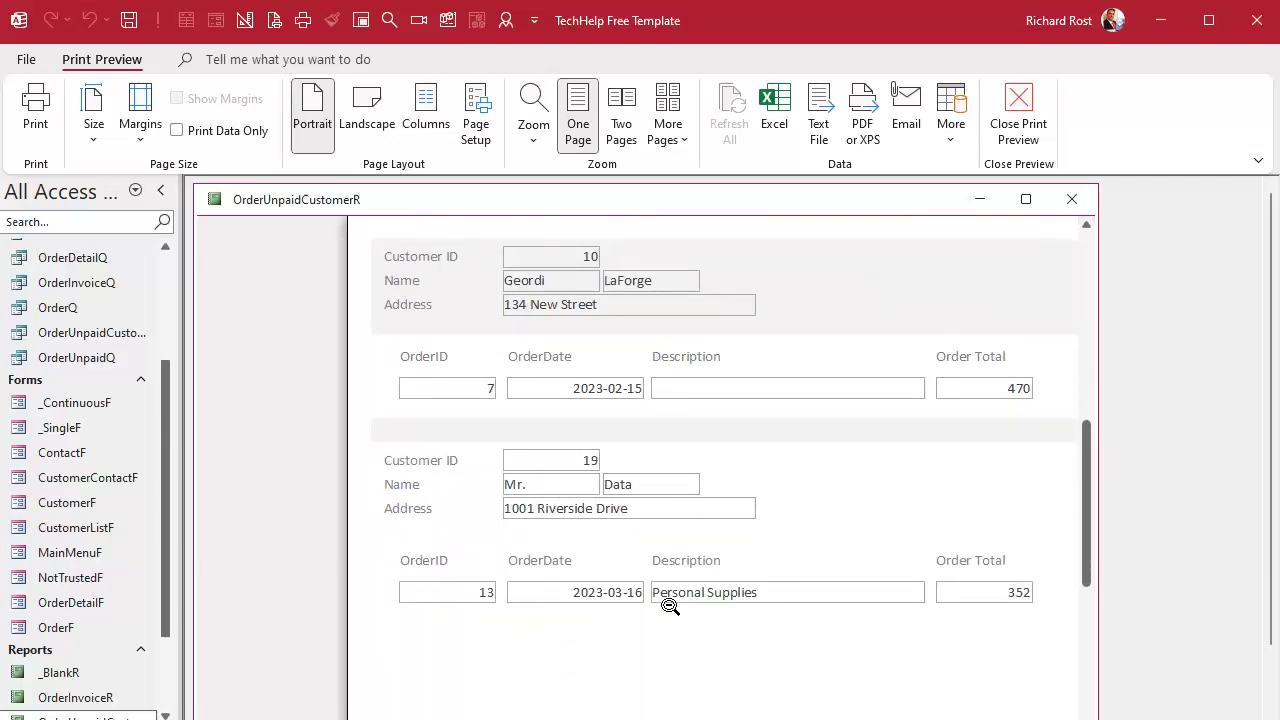
scroll(737, 603, "up", 5)
scroll(737, 603, "up", 1)
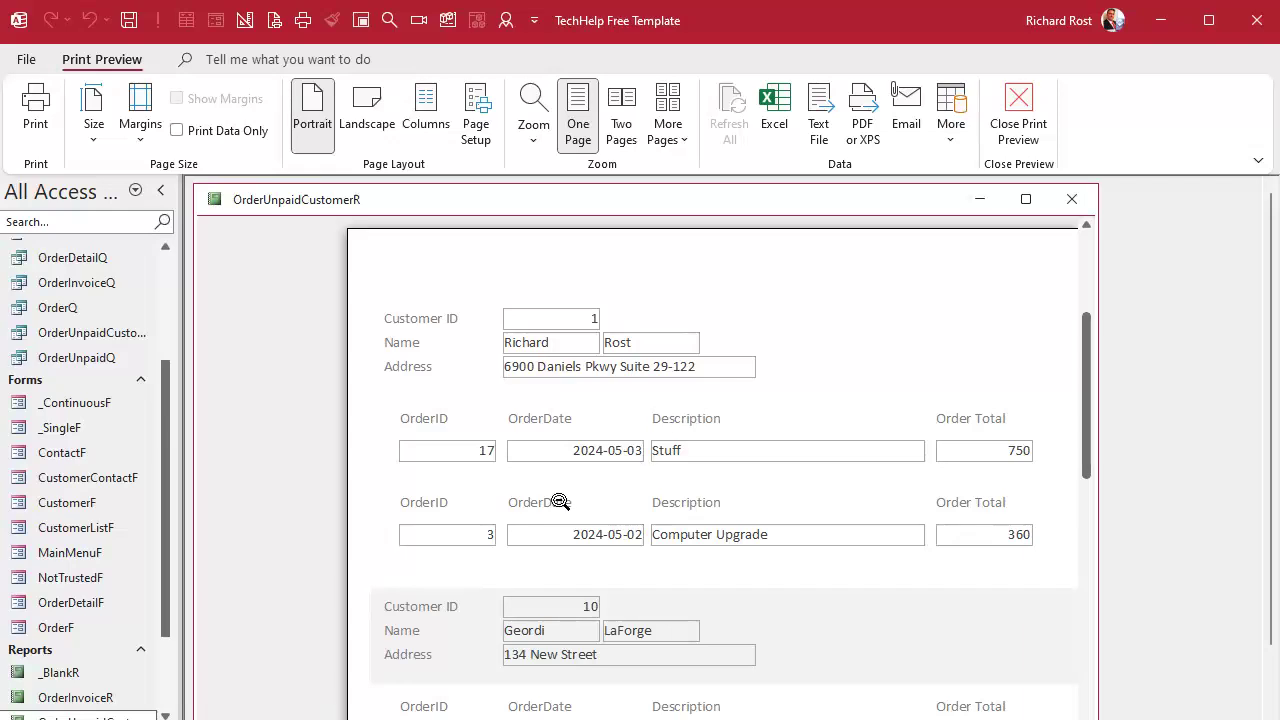
In Design View, enlarge the CustomerID Header and move the four order column labels from Detail into it, in one row below Address.
right_click(627, 208)
left_click(716, 366)
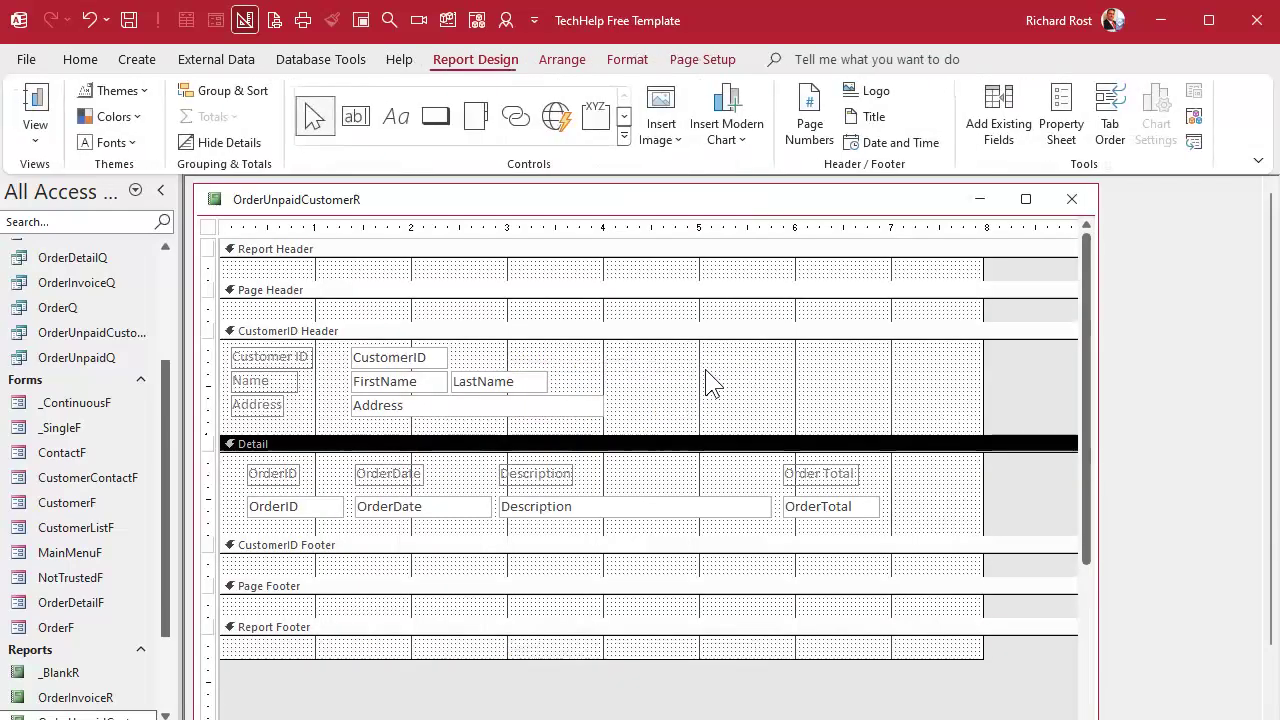
left_click(210, 473)
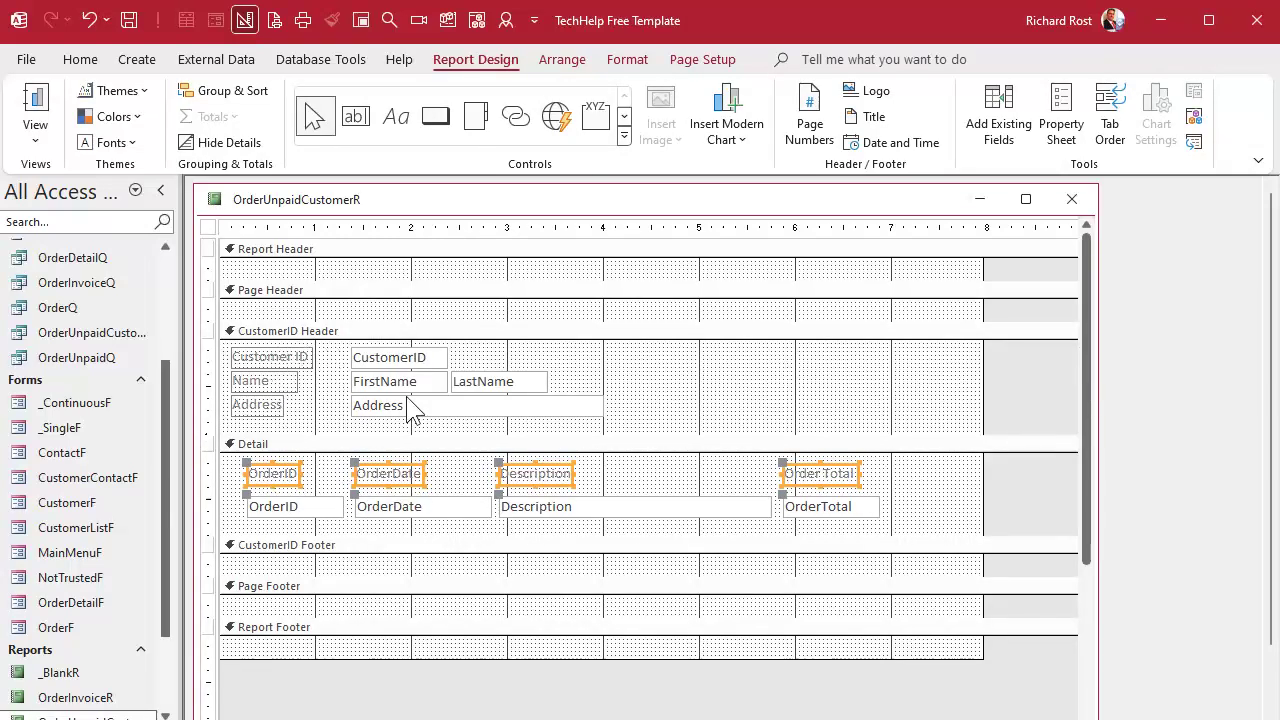
left_click_drag(657, 436, 663, 454)
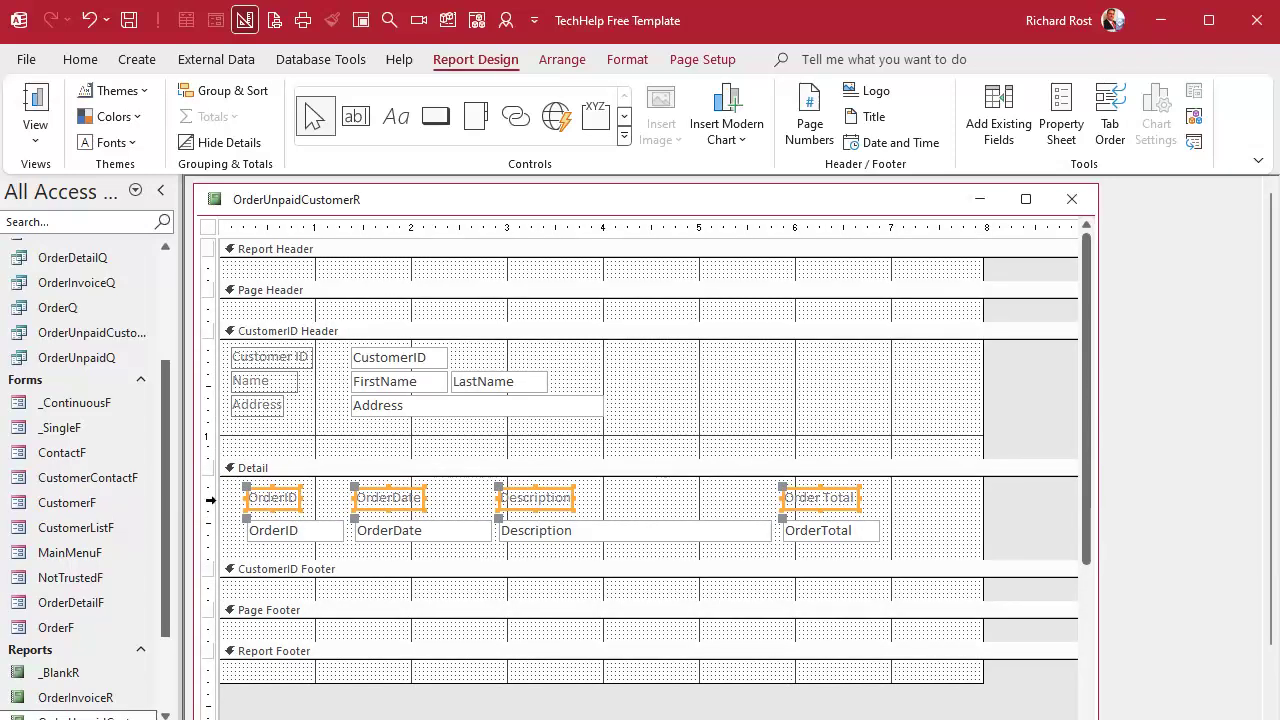
left_click(211, 500)
key("Delete")
left_click(703, 398)
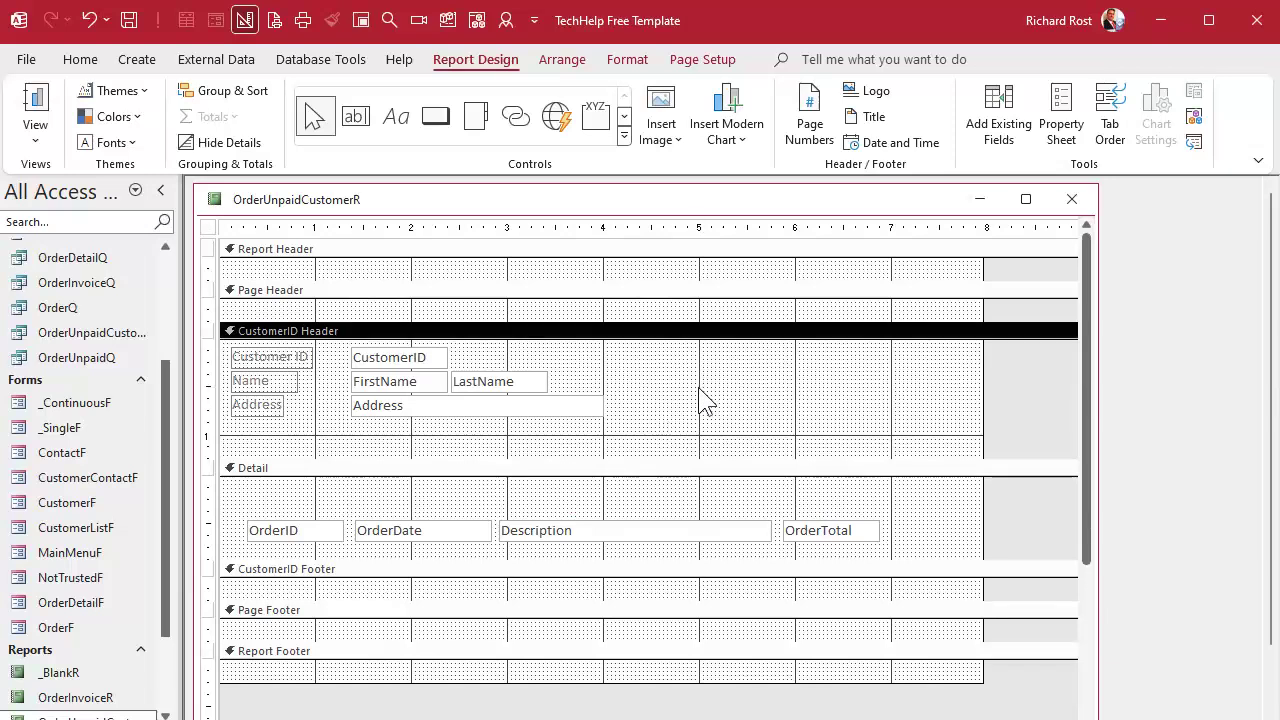
key("ctrl+v")
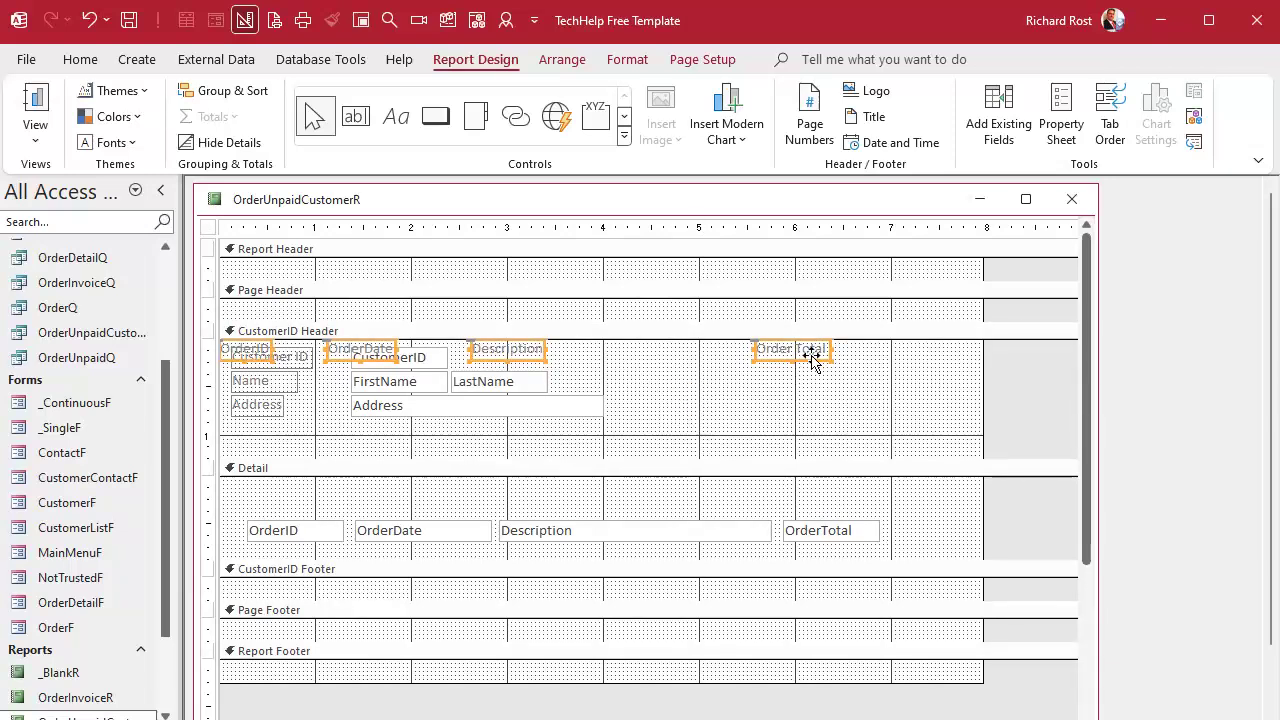
left_click_drag(811, 352, 848, 447)
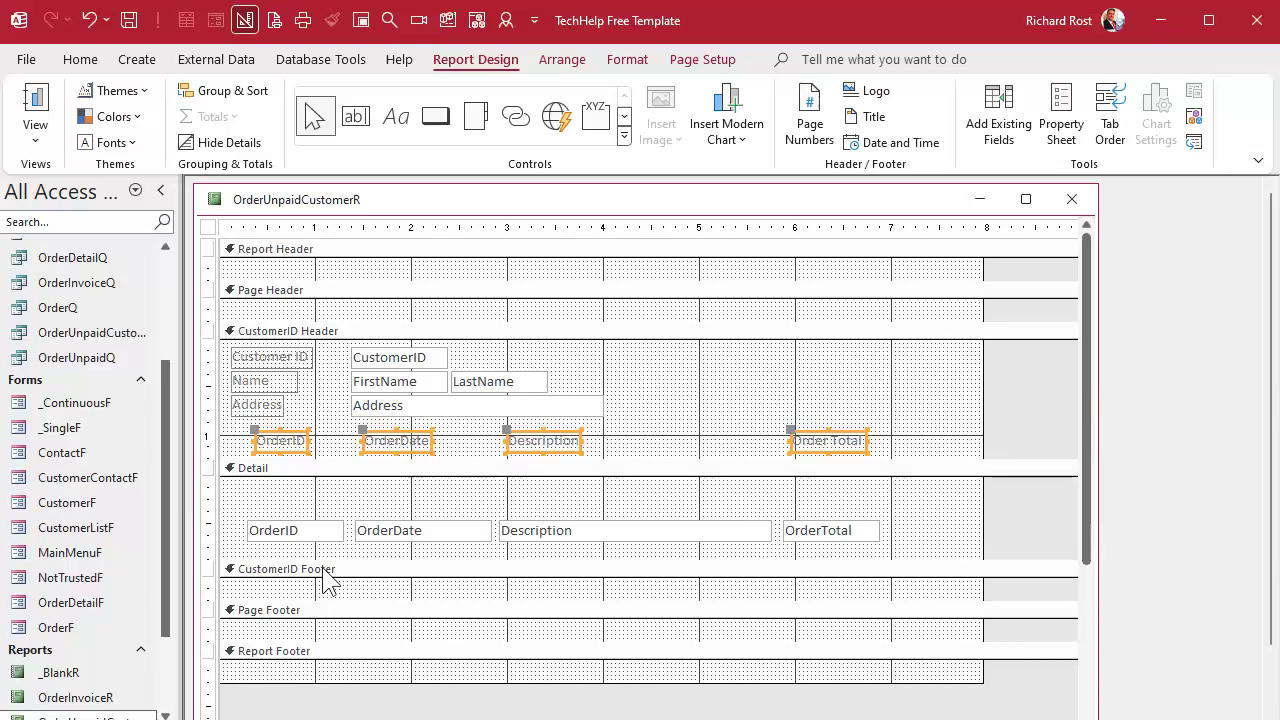
Draw a horizontal line under the order column labels, reaching the 7-inch mark, and fit the CustomerID Header's height just below it.
left_click_drag(663, 464, 664, 484)
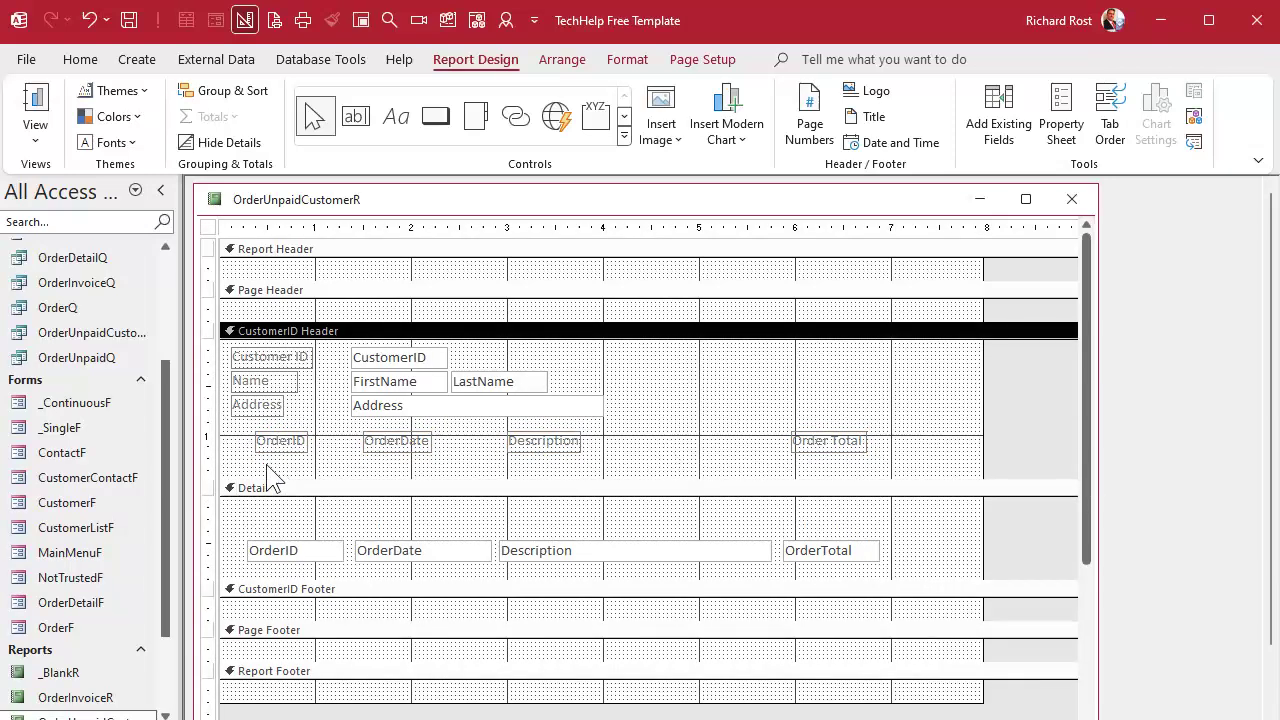
left_click(624, 136)
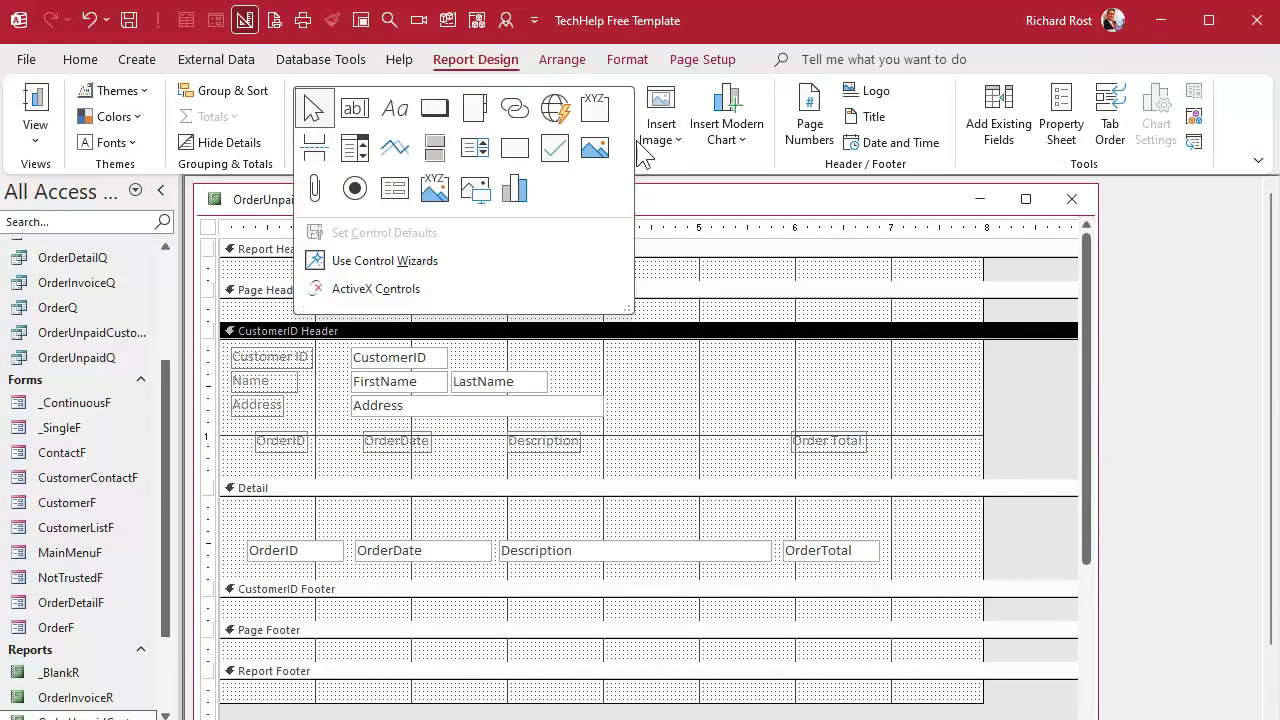
left_click(401, 152)
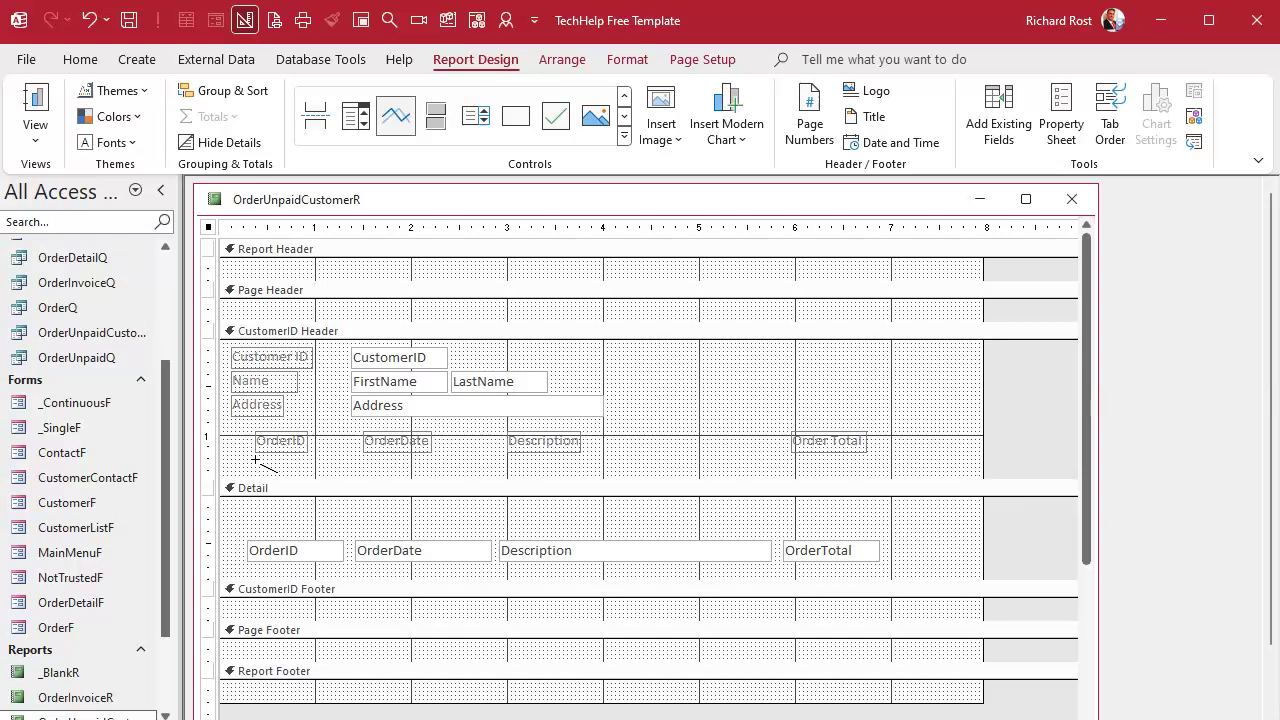
left_click_drag(255, 459, 890, 458)
left_click(683, 415)
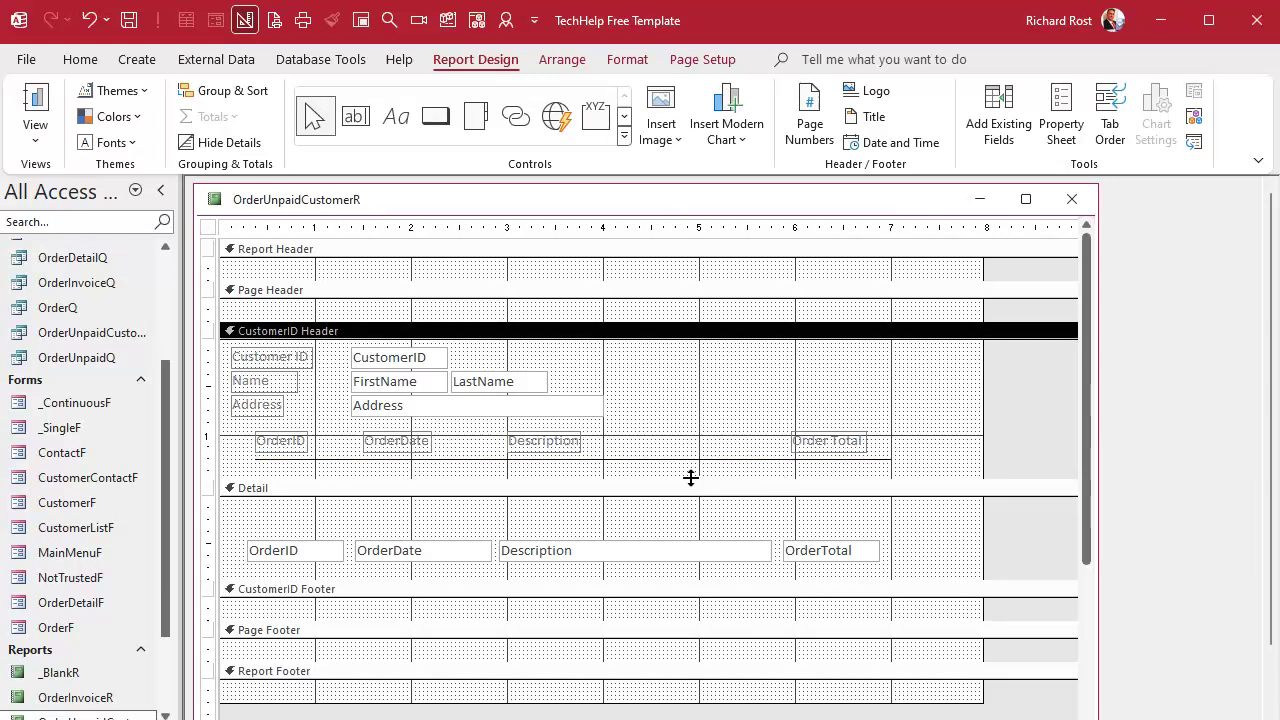
left_click_drag(691, 474, 692, 467)
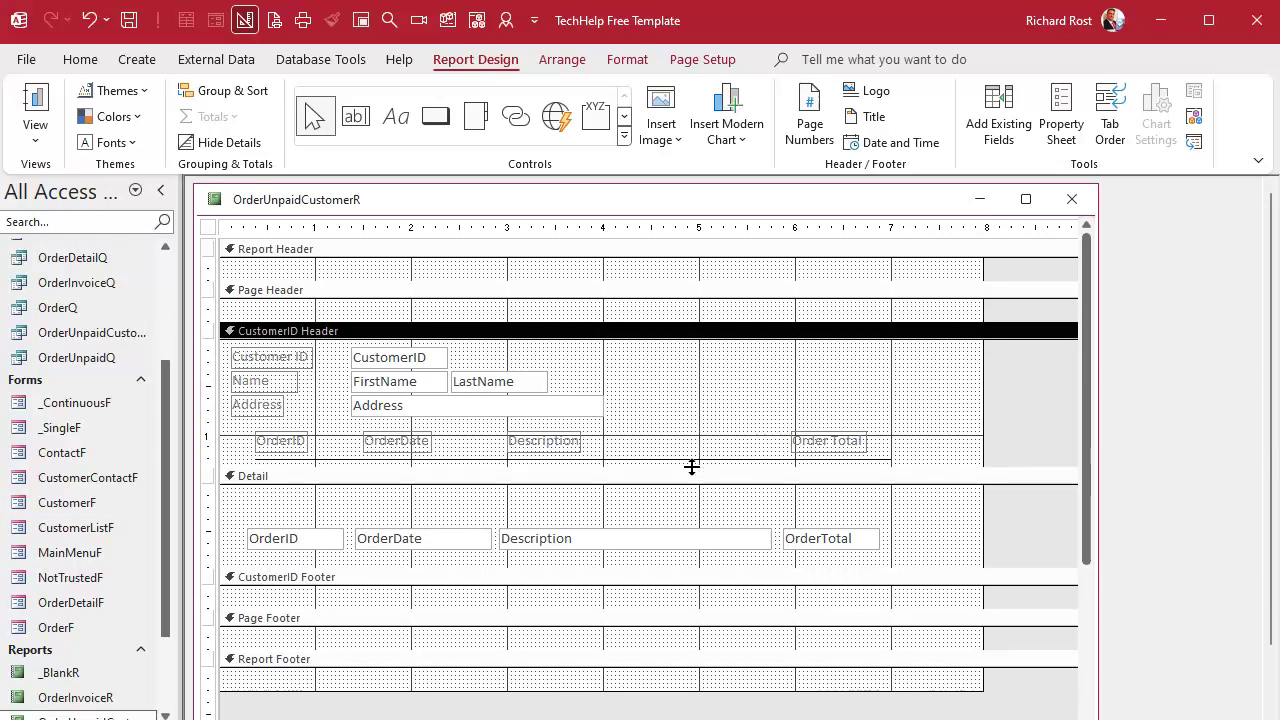
Move the four order text boxes to the top of Detail, aligned under their labels, and shorten the section to fit them.
left_click(217, 543)
left_click_drag(286, 537, 290, 506)
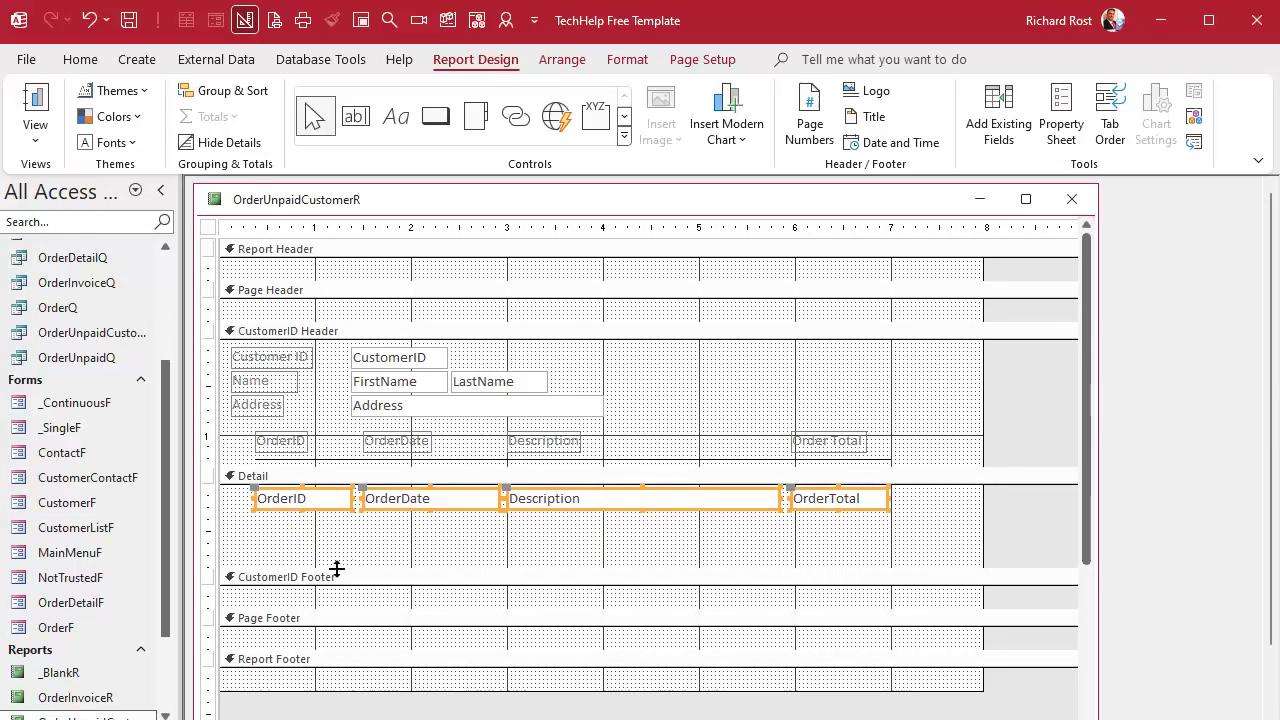
left_click_drag(337, 569, 351, 504)
left_click(660, 420)
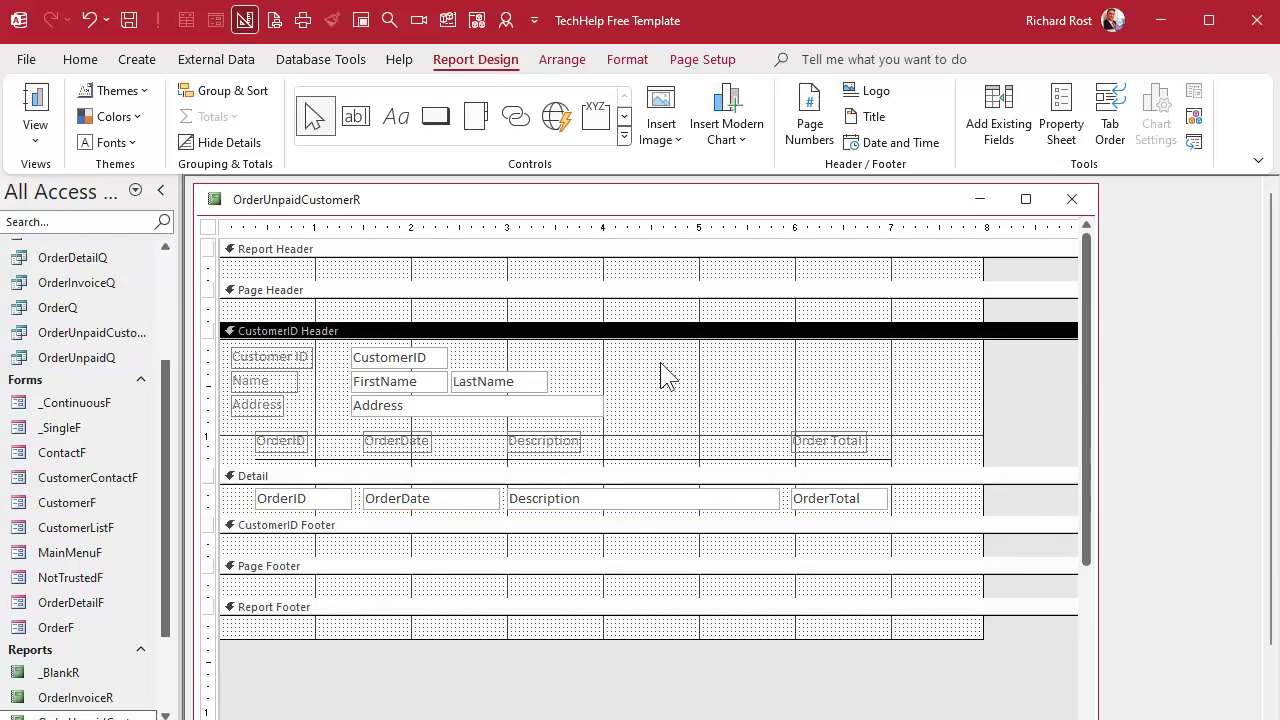
Preview the printed report and examine the column labels, line and order rows across the full page width.
right_click(603, 196)
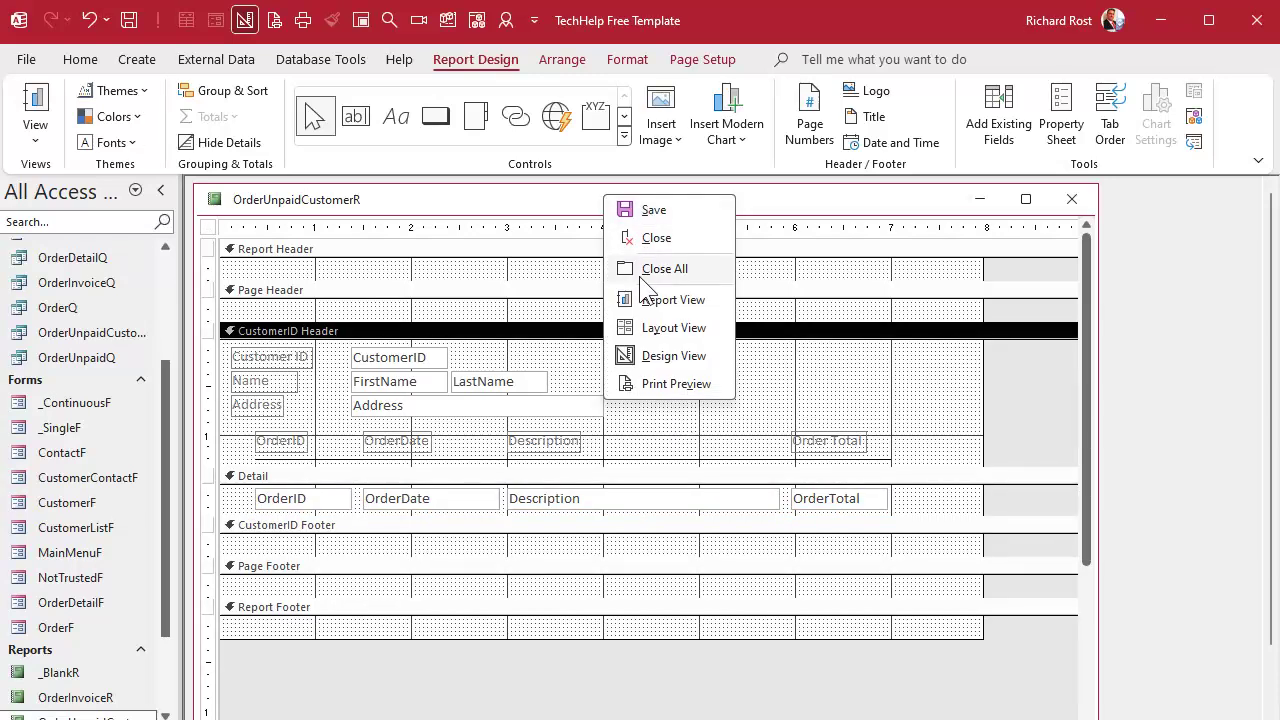
left_click(672, 386)
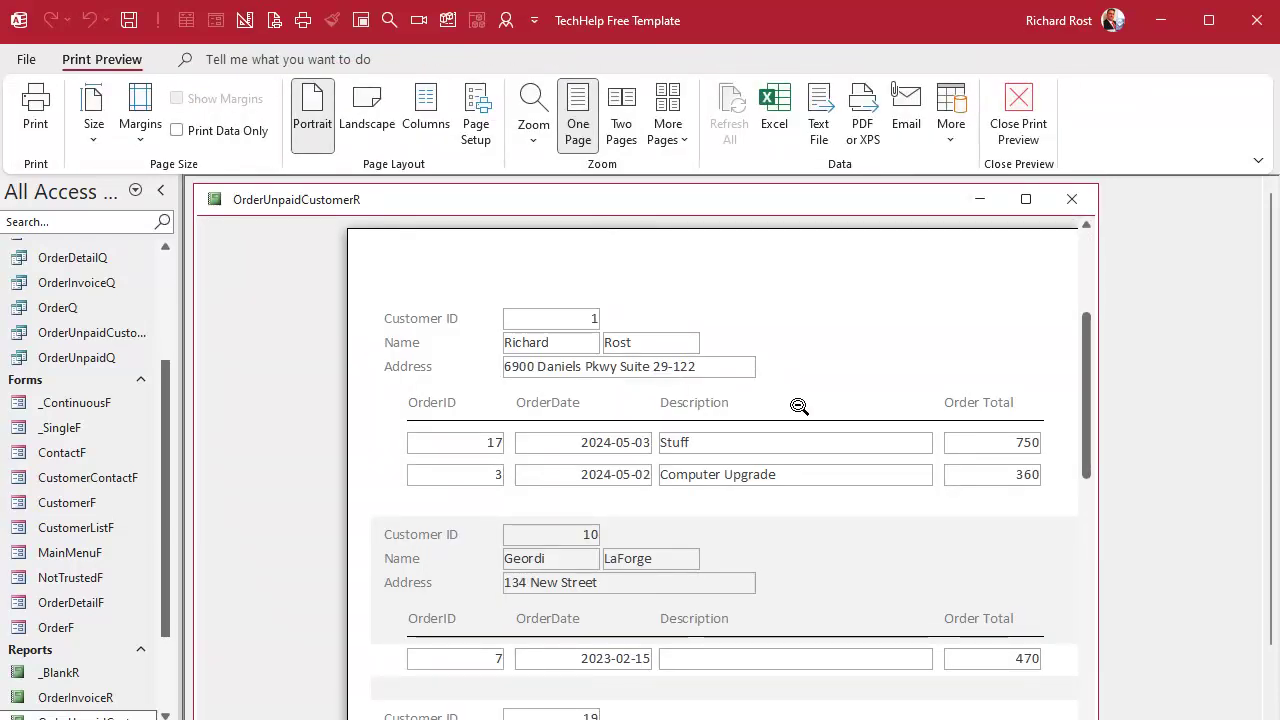
mouse_move(670, 203)
left_mouse_down()
mouse_move(674, 237)
mouse_move(683, 218)
left_mouse_up()
left_click_drag(731, 708, 764, 708)
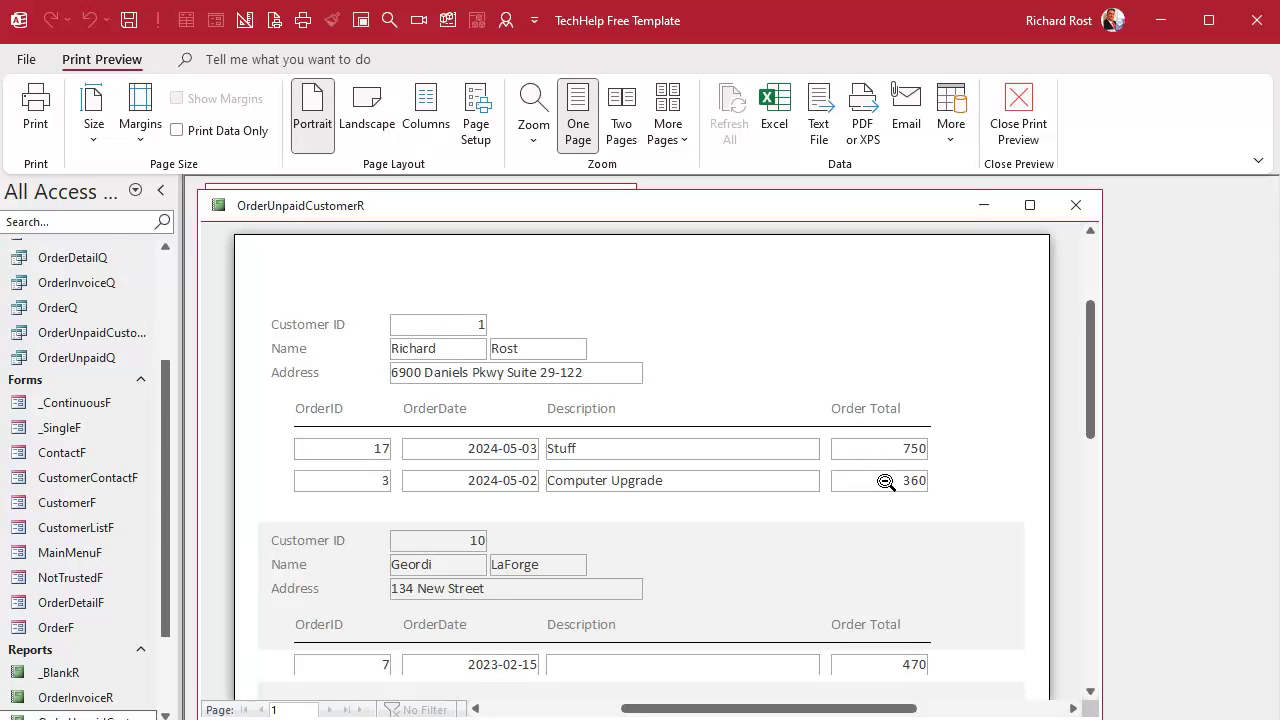
Give the CustomerID, FirstName, LastName and Address text boxes in the CustomerID Header a transparent outline.
right_click(548, 202)
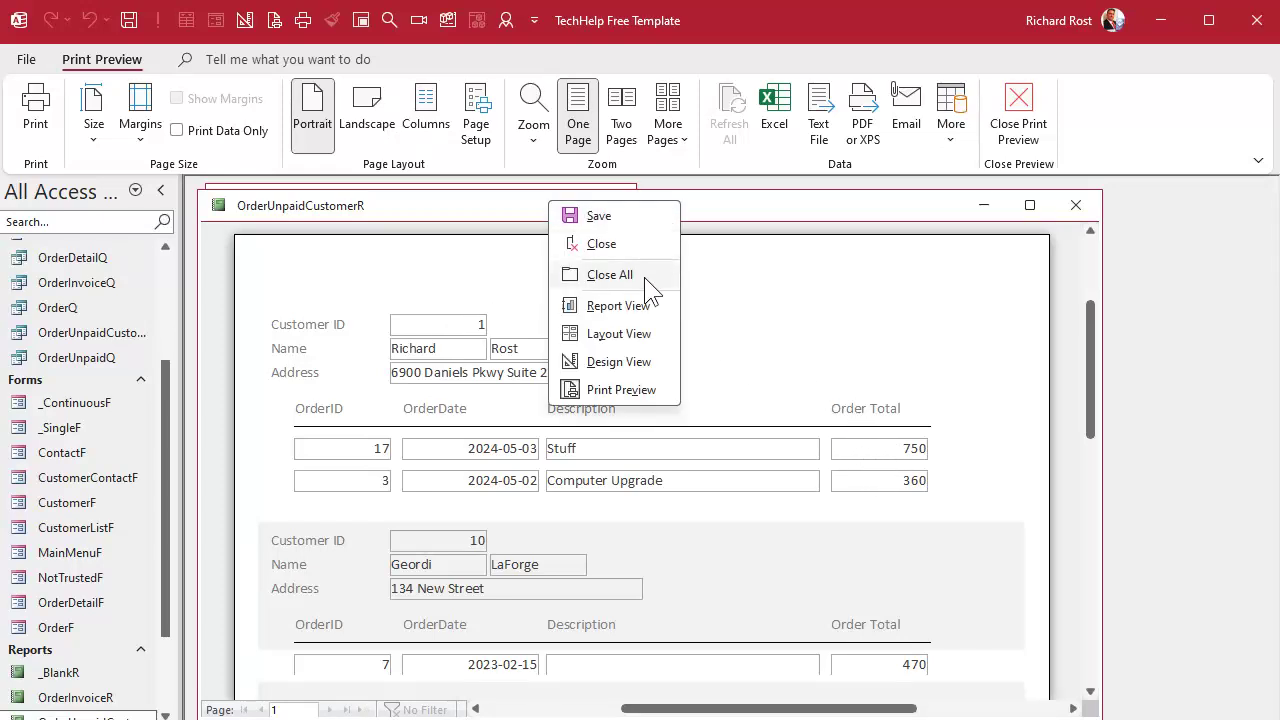
left_click(641, 364)
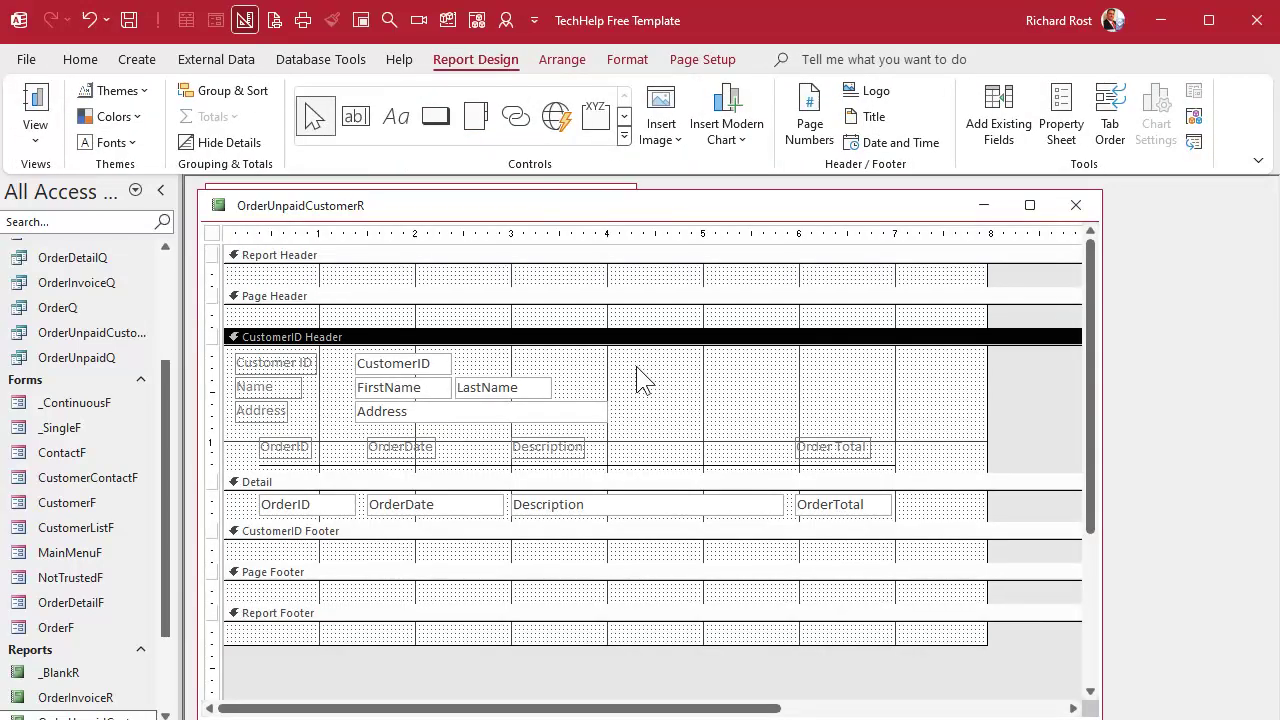
left_click_drag(601, 357, 366, 420)
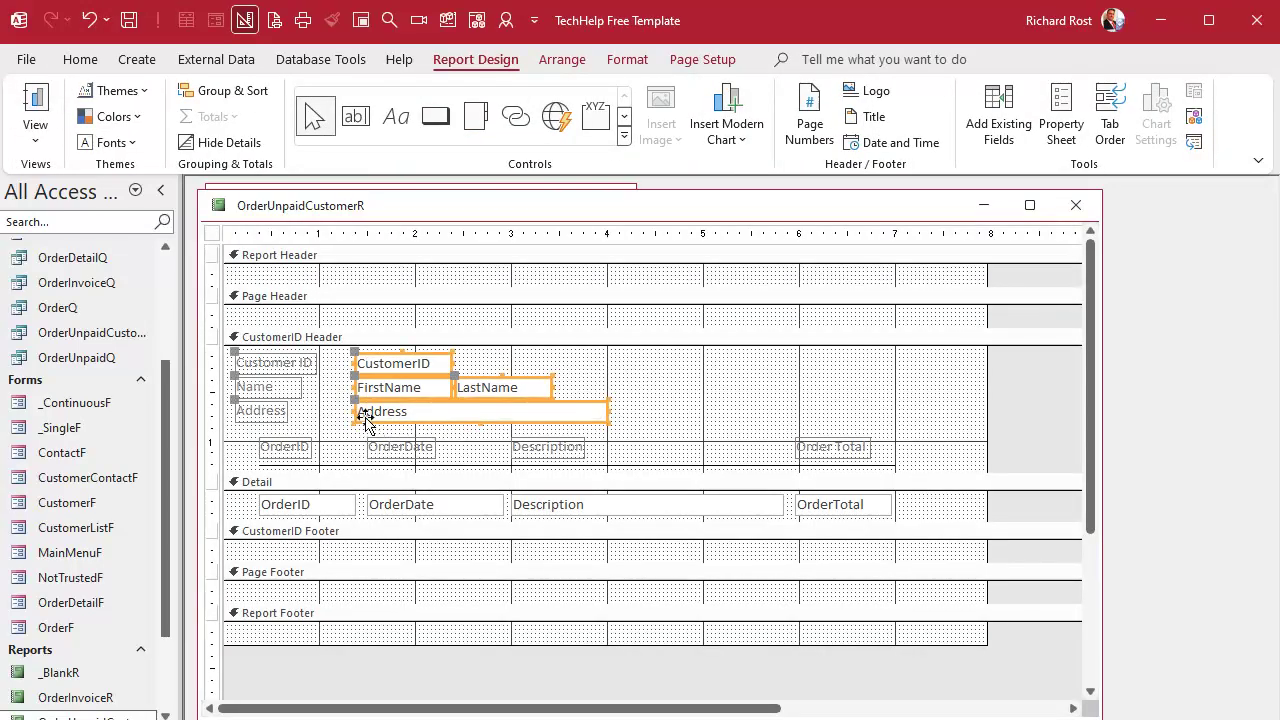
left_click(629, 59)
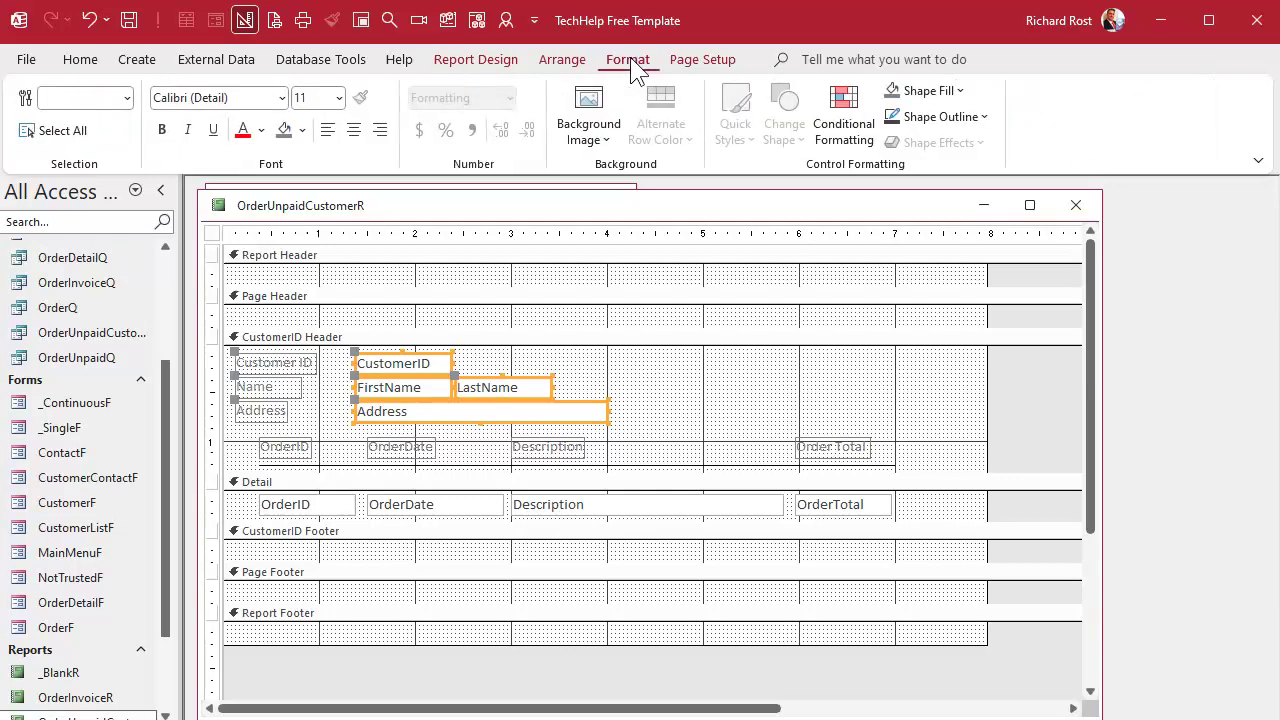
left_click(966, 118)
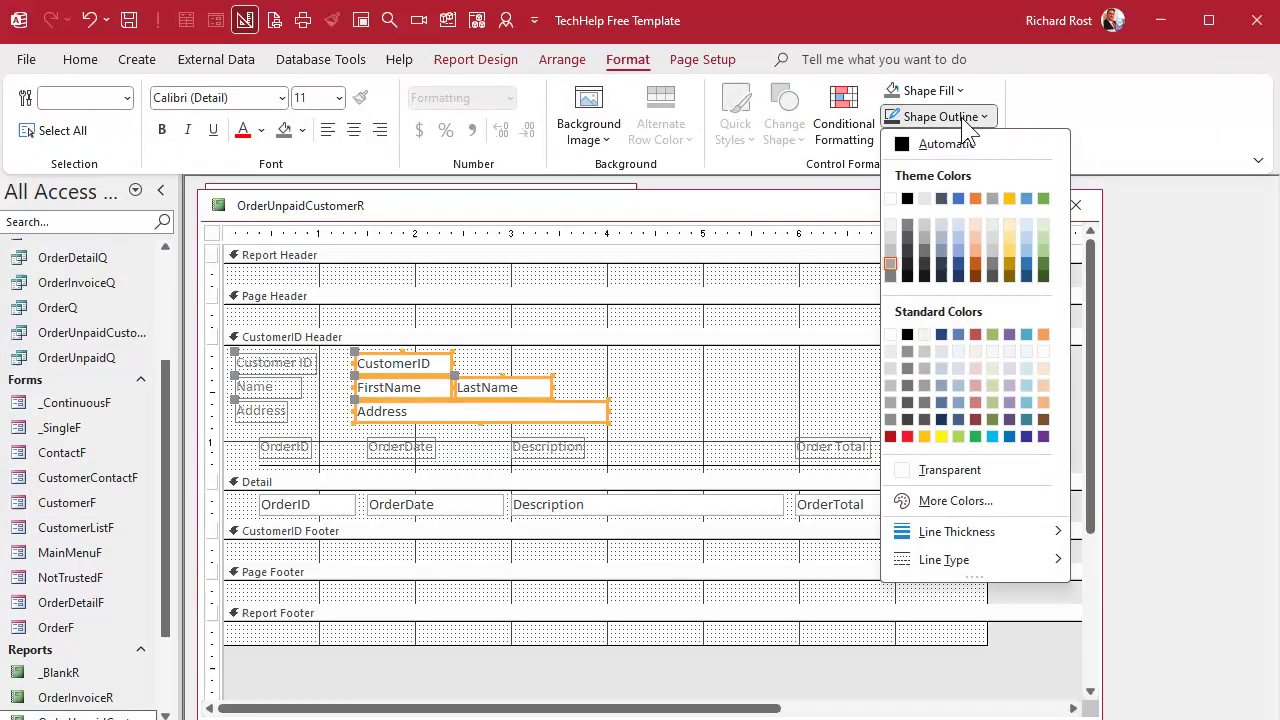
left_click(958, 469)
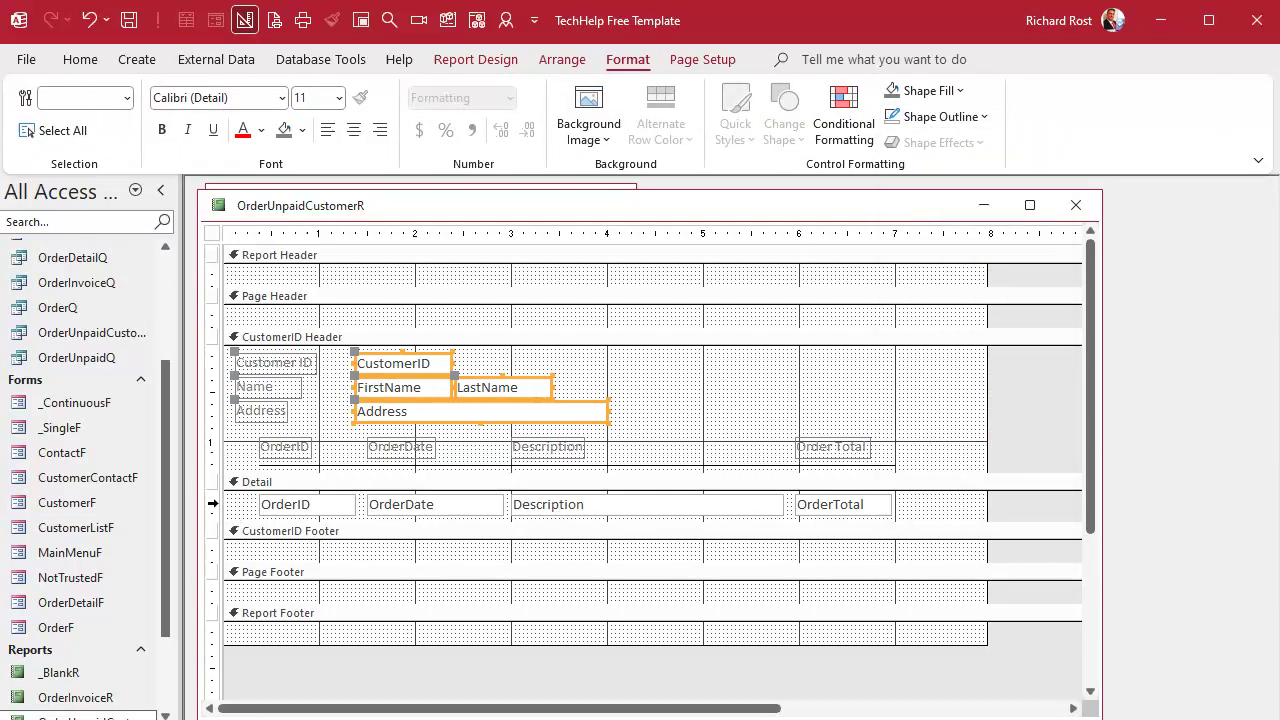
Make the outlines of all four order text boxes in the Detail section transparent.
left_click(214, 503)
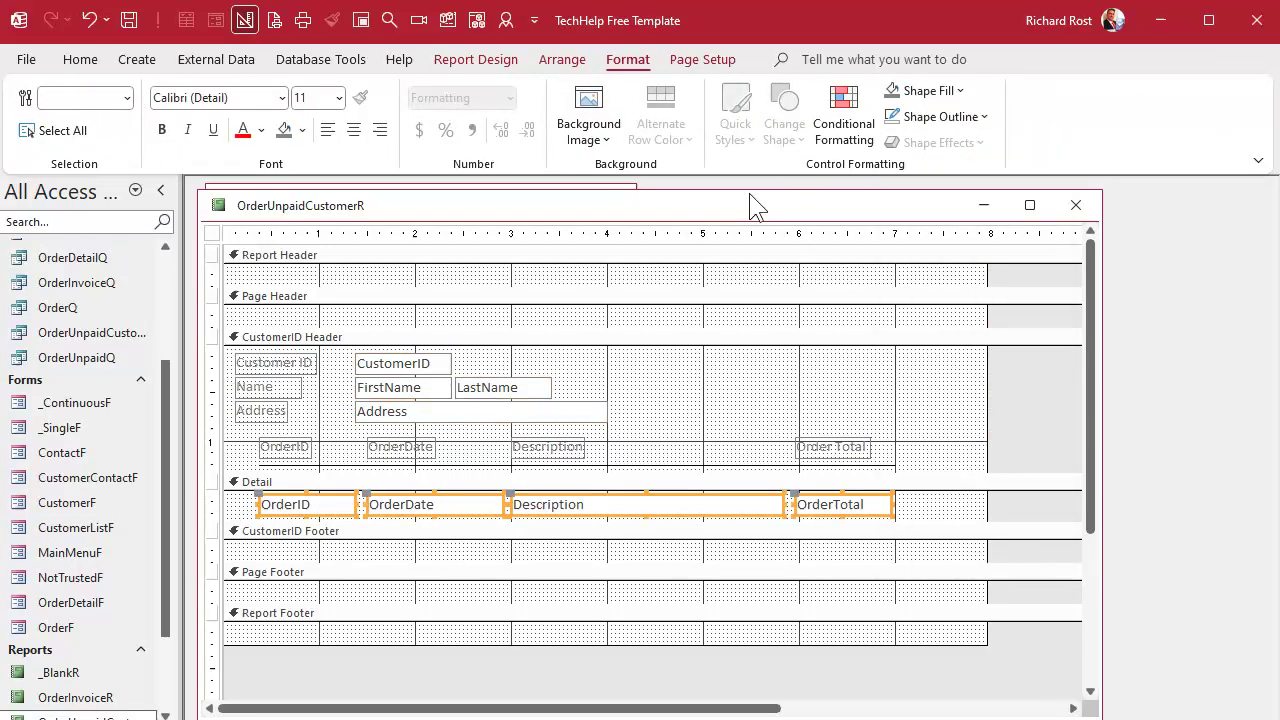
left_click(928, 118)
left_click(958, 474)
left_click(780, 402)
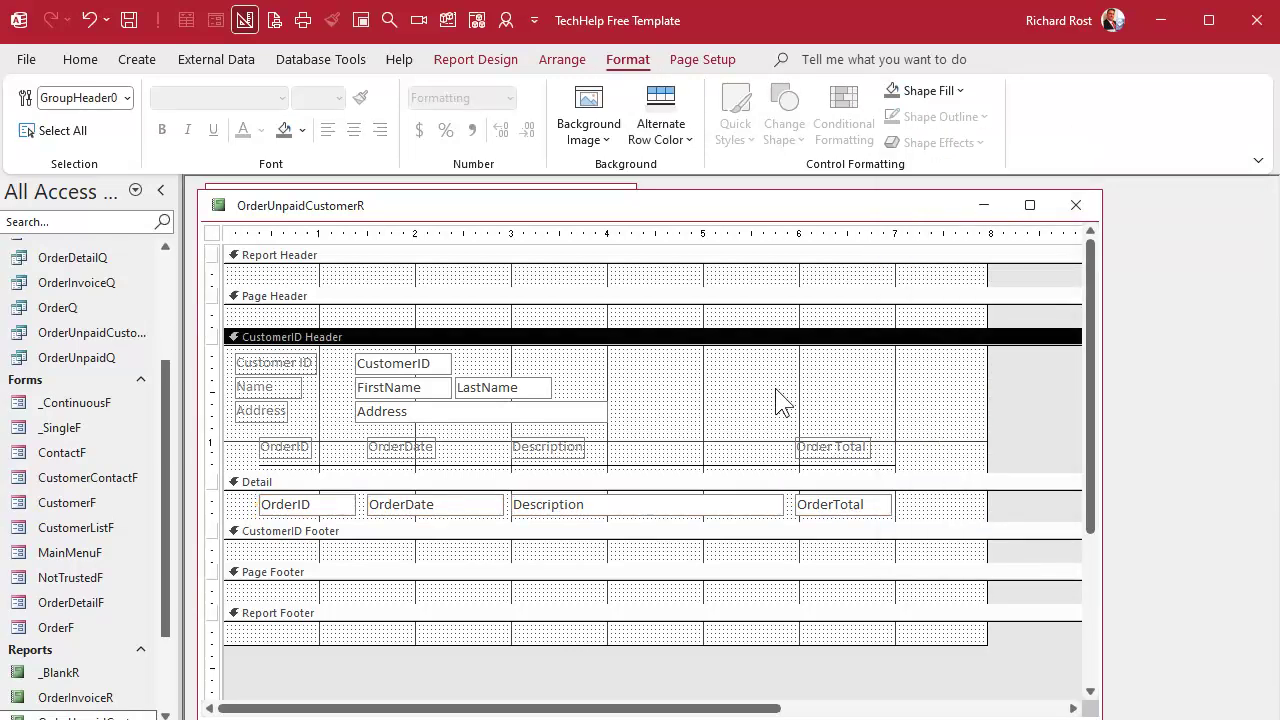
Left-align the text in the CustomerID, OrderID, OrderDate and OrderTotal text boxes.
left_click(409, 357)
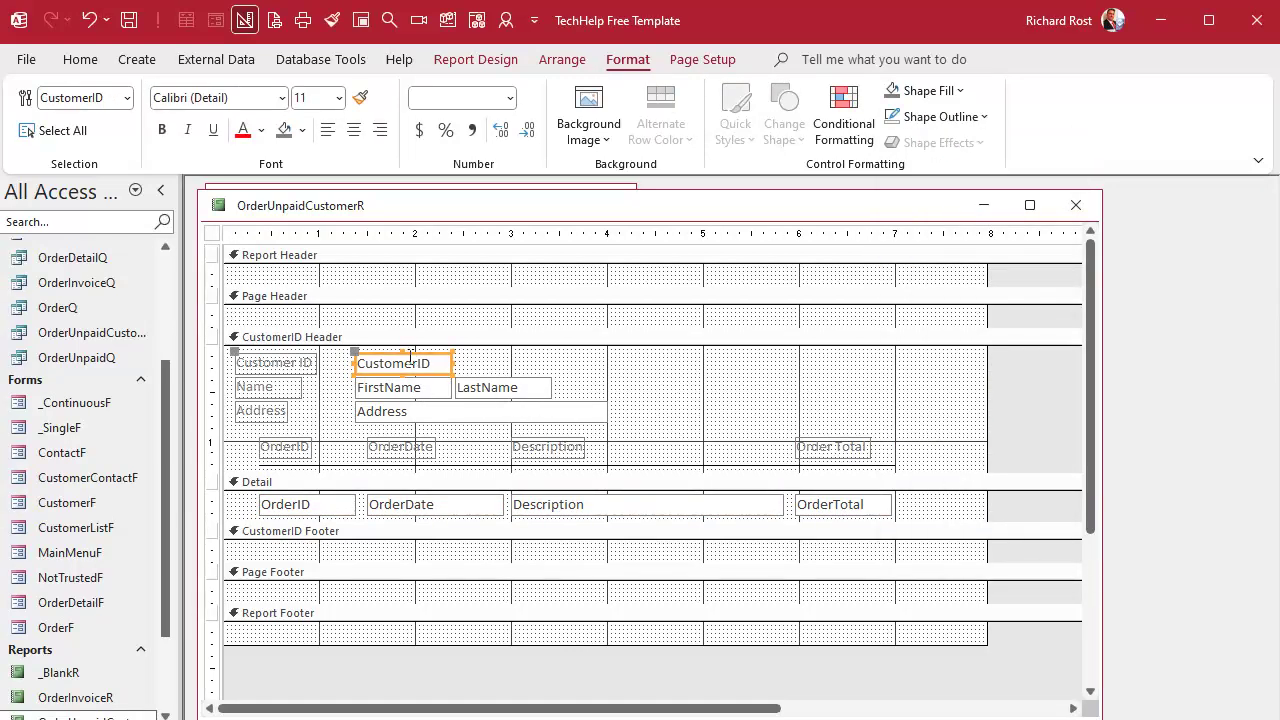
left_click(306, 506)
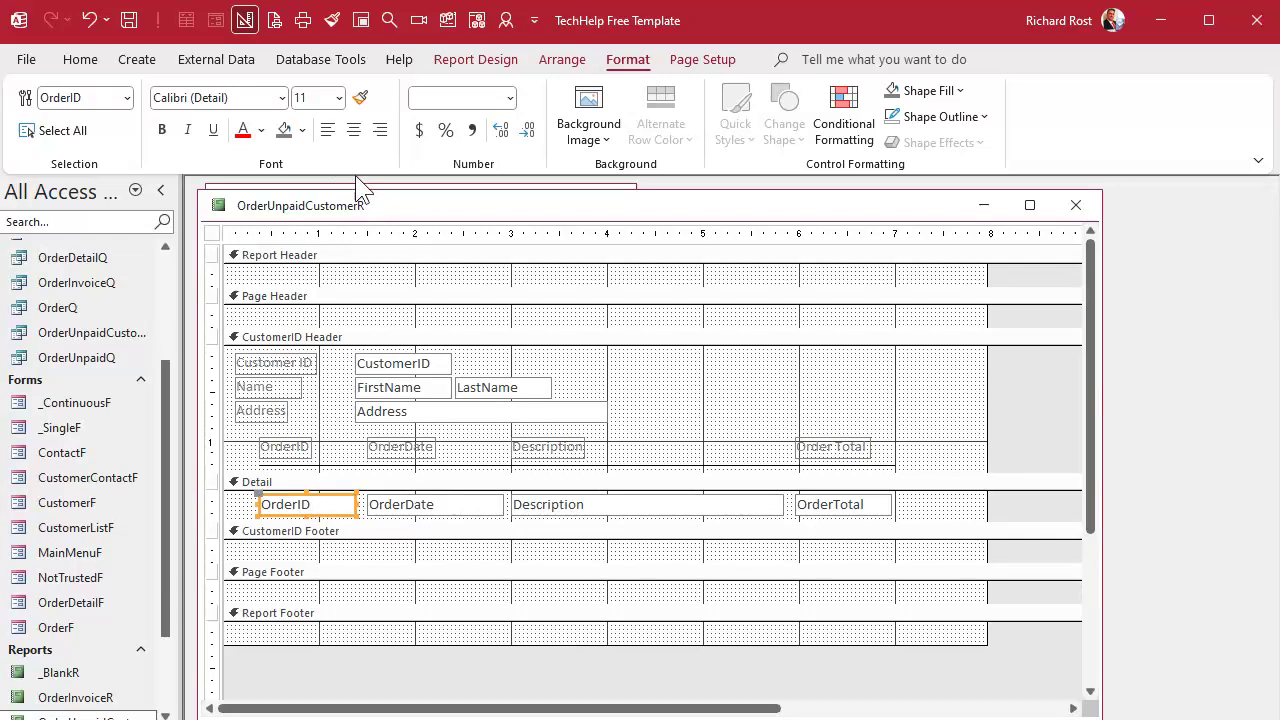
left_click(424, 506)
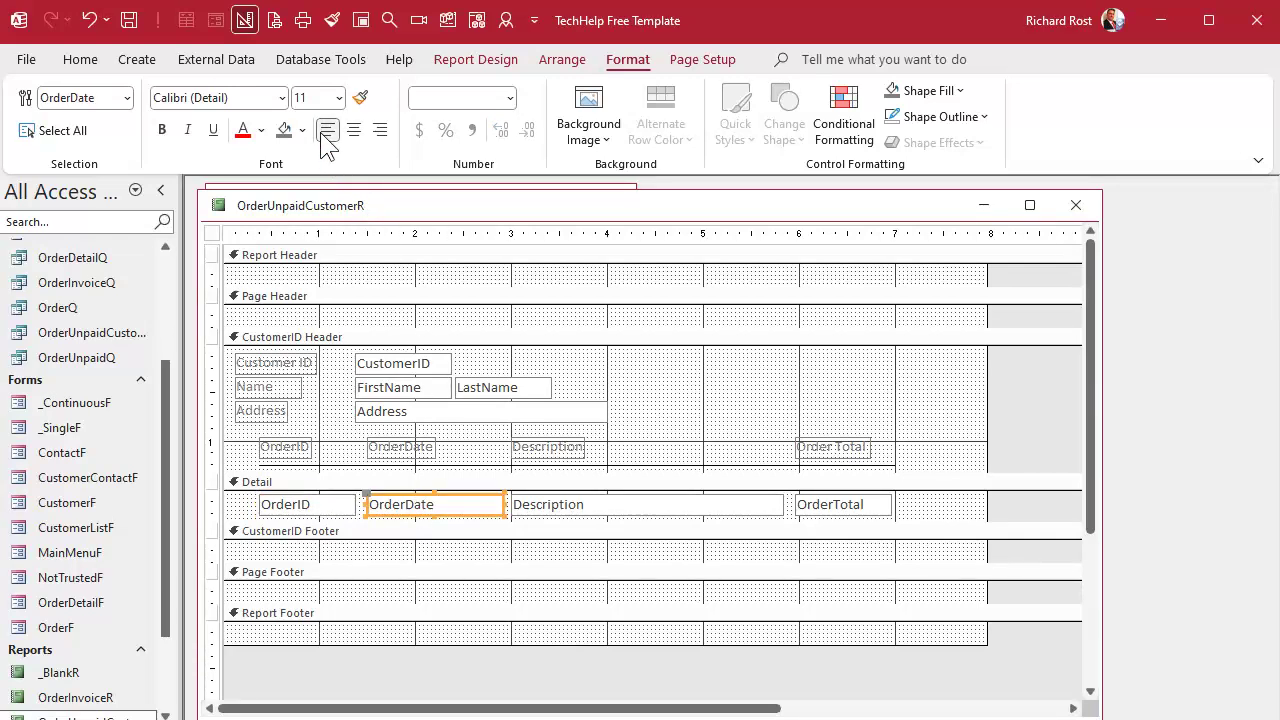
left_click(871, 507)
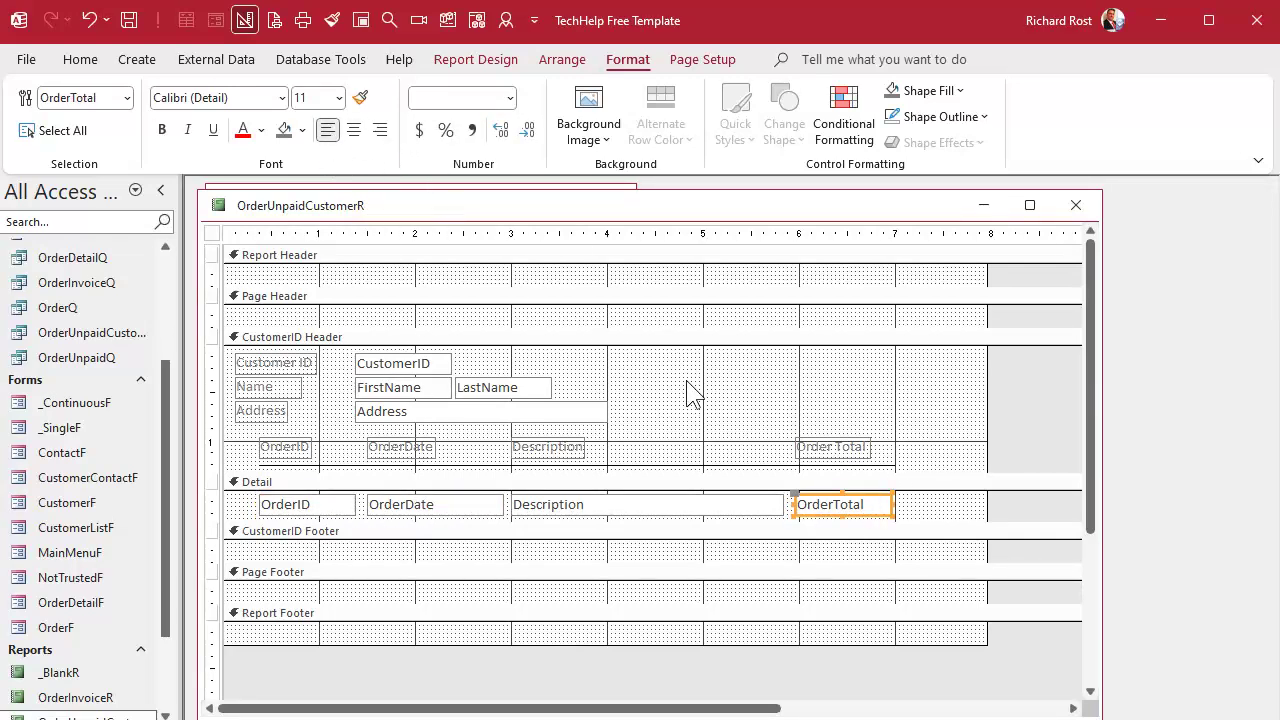
left_click(707, 399)
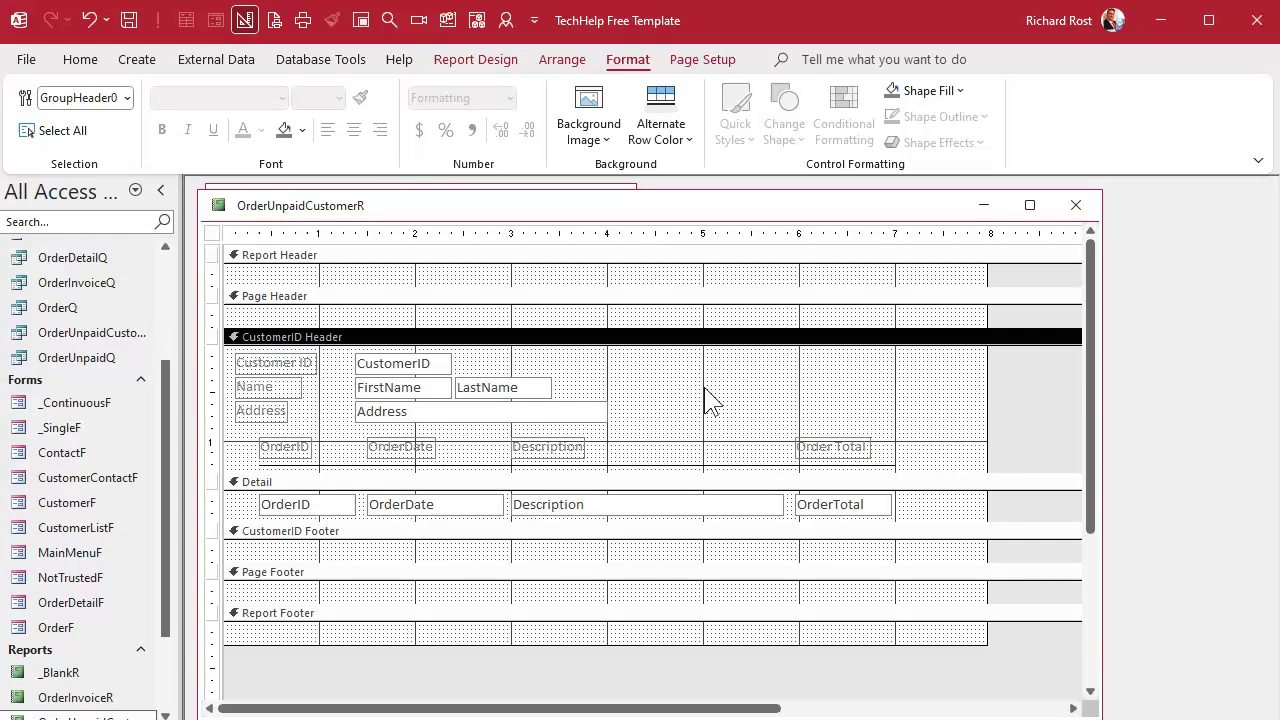
Open the report in Print Preview and examine the borderless, left-aligned layout of every customer's group of orders.
right_click(655, 210)
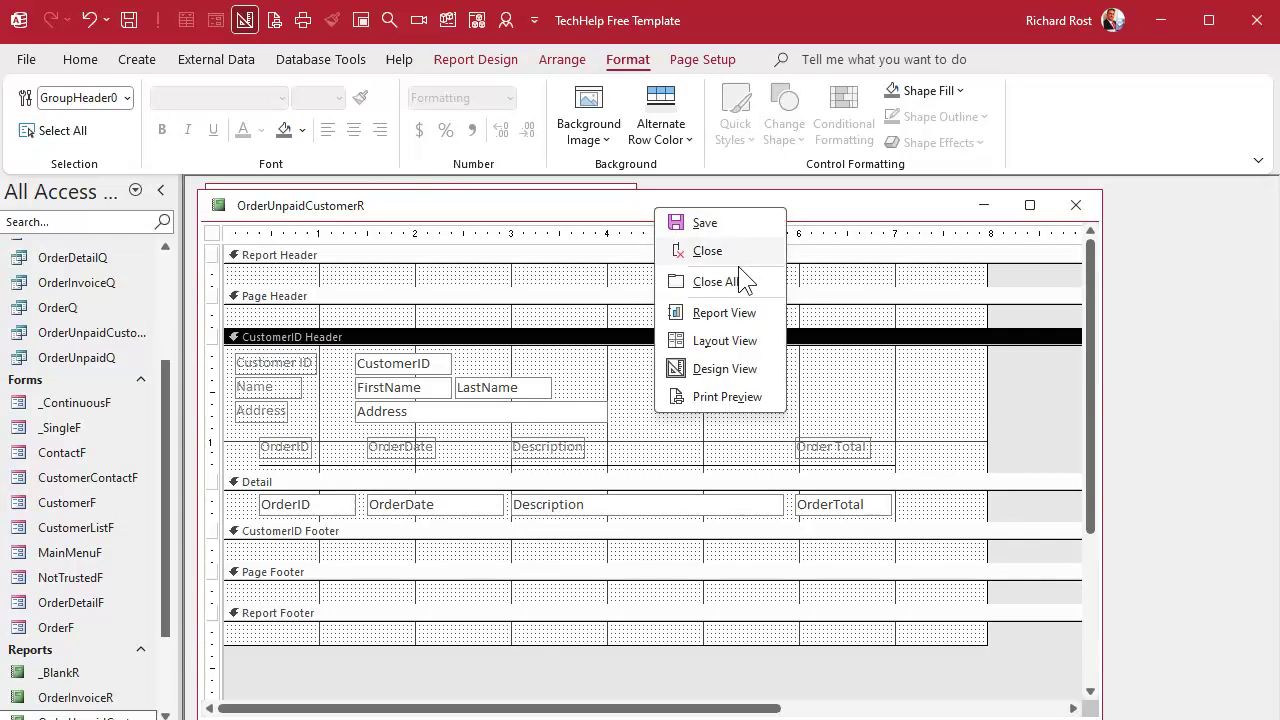
left_click(718, 398)
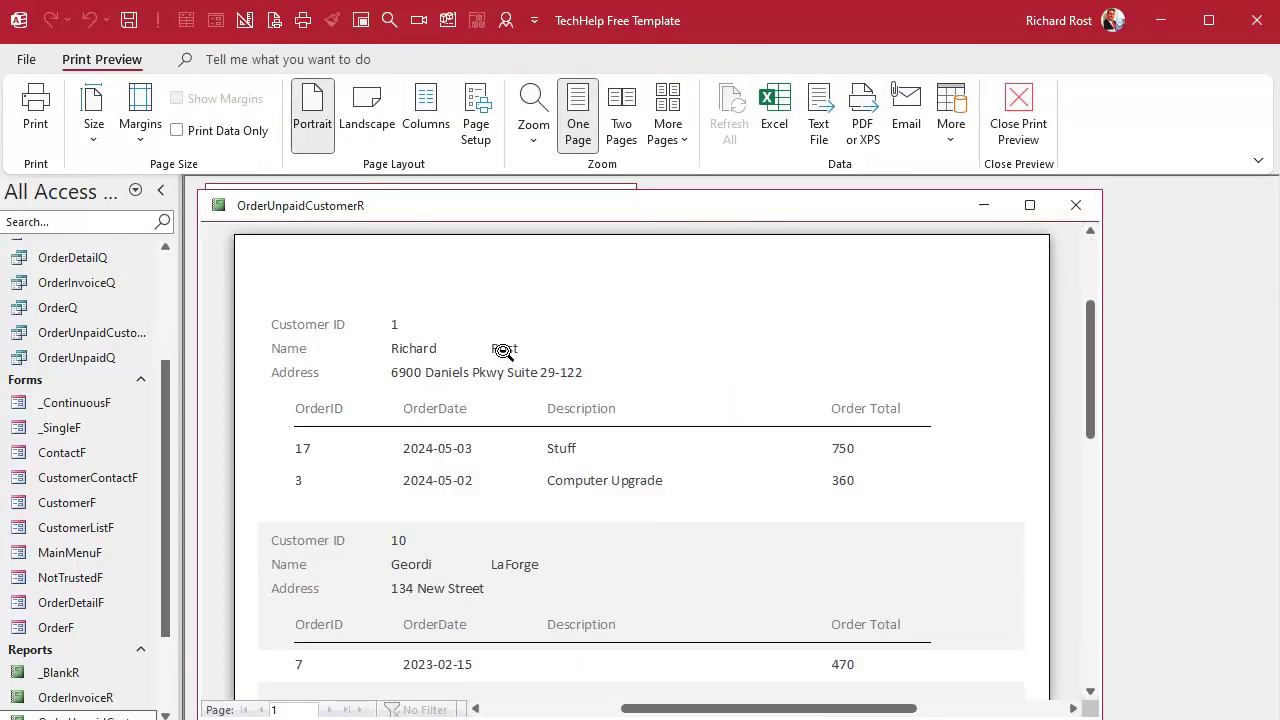
scroll(750, 461, "down", 1)
scroll(750, 461, "down", 3)
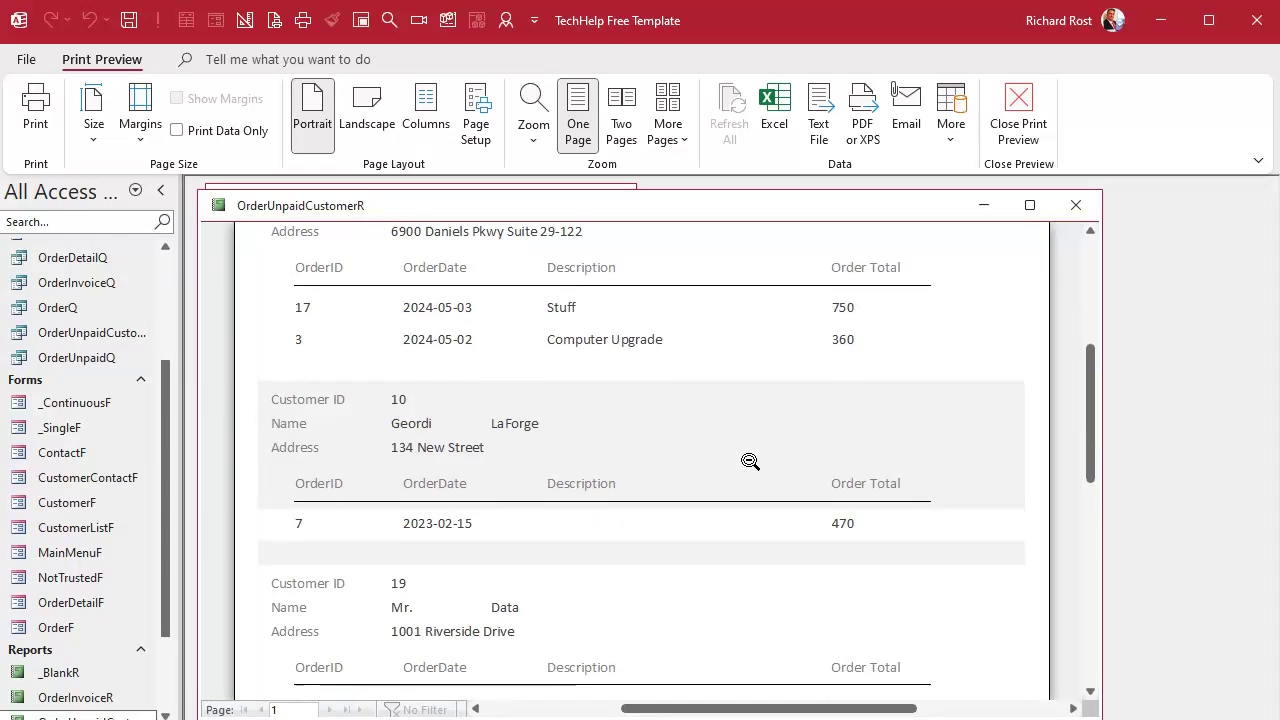
scroll(750, 461, "up", 3)
scroll(750, 461, "down", 1)
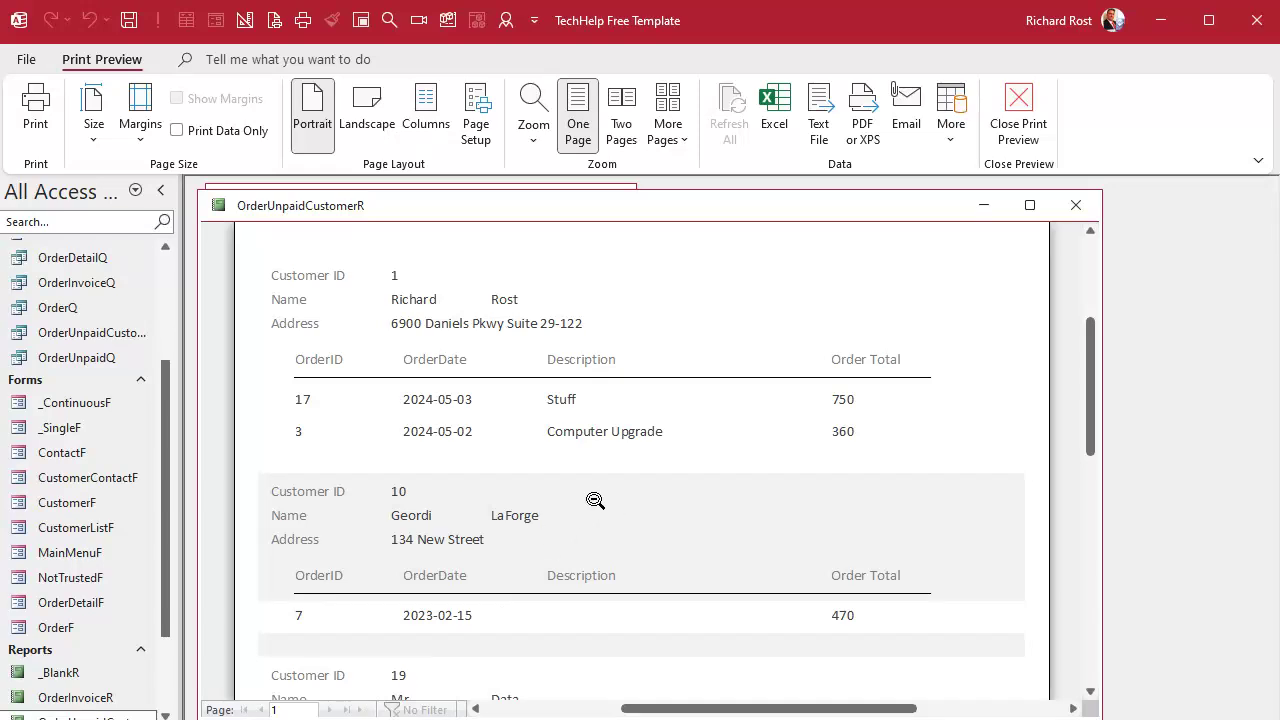
scroll(612, 485, "down", 3)
scroll(728, 450, "down", 4)
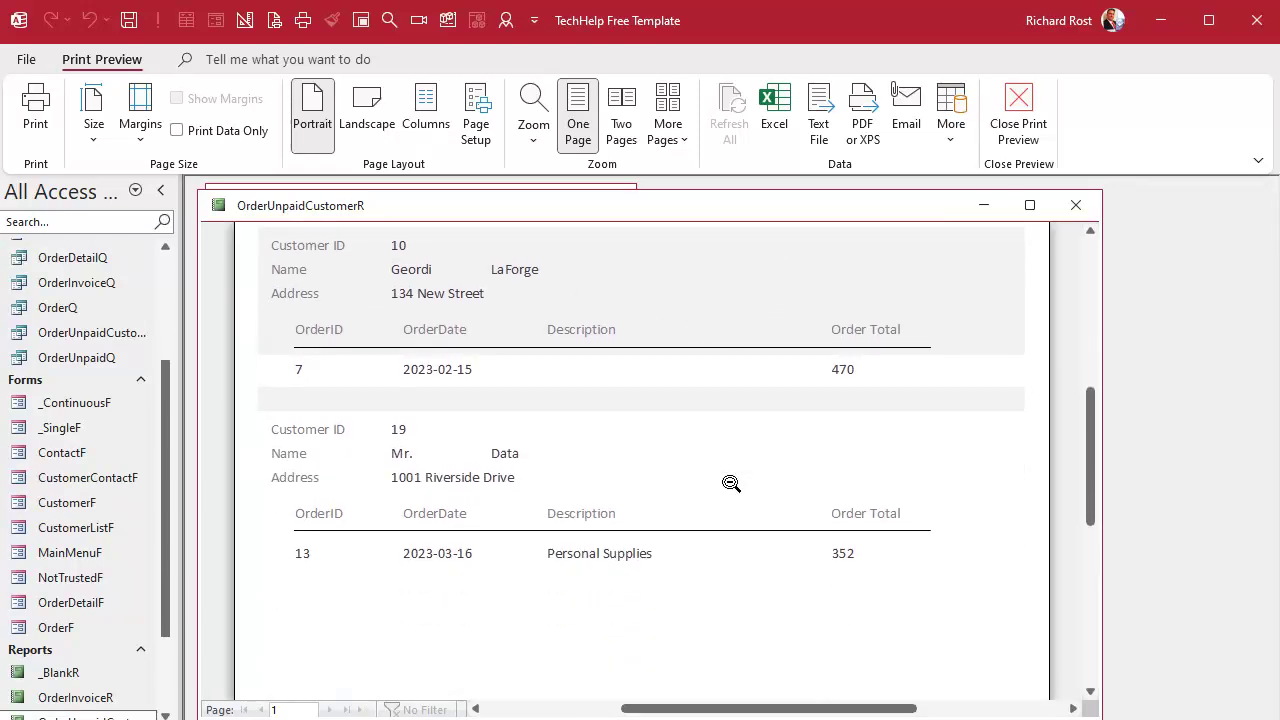
scroll(731, 483, "down", 1)
scroll(840, 355, "up", 4)
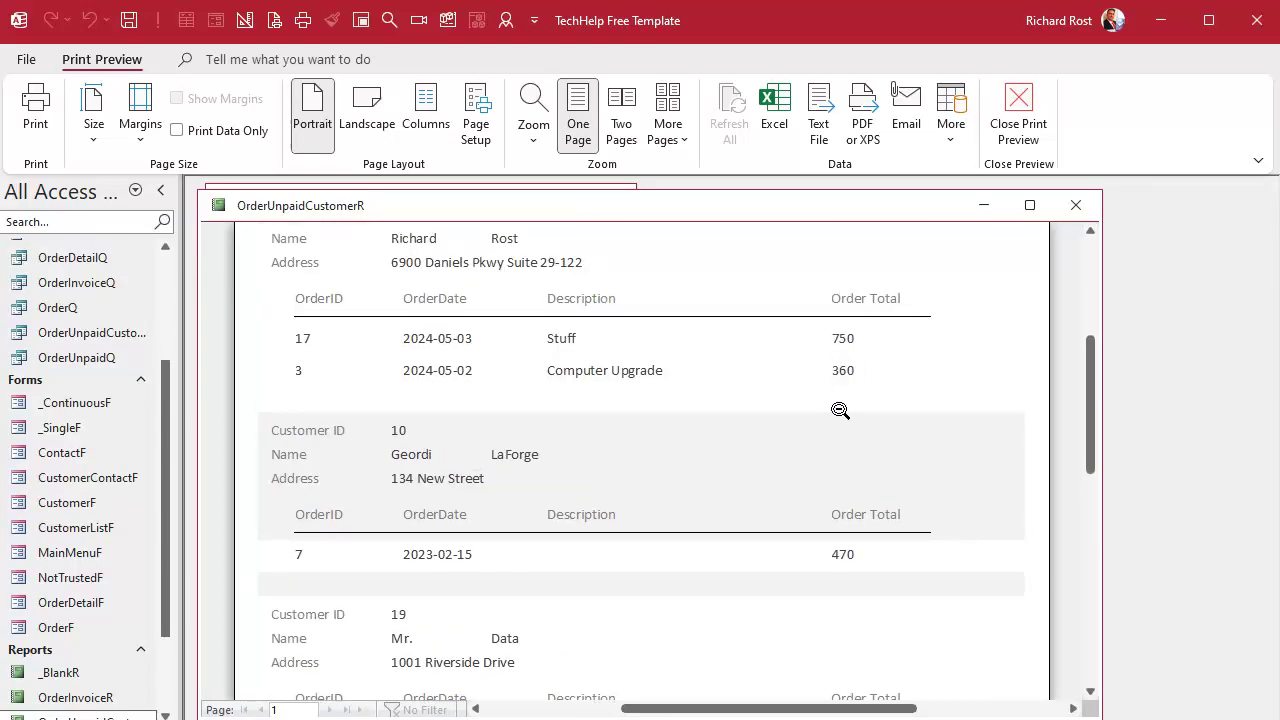
scroll(880, 414, "up", 1)
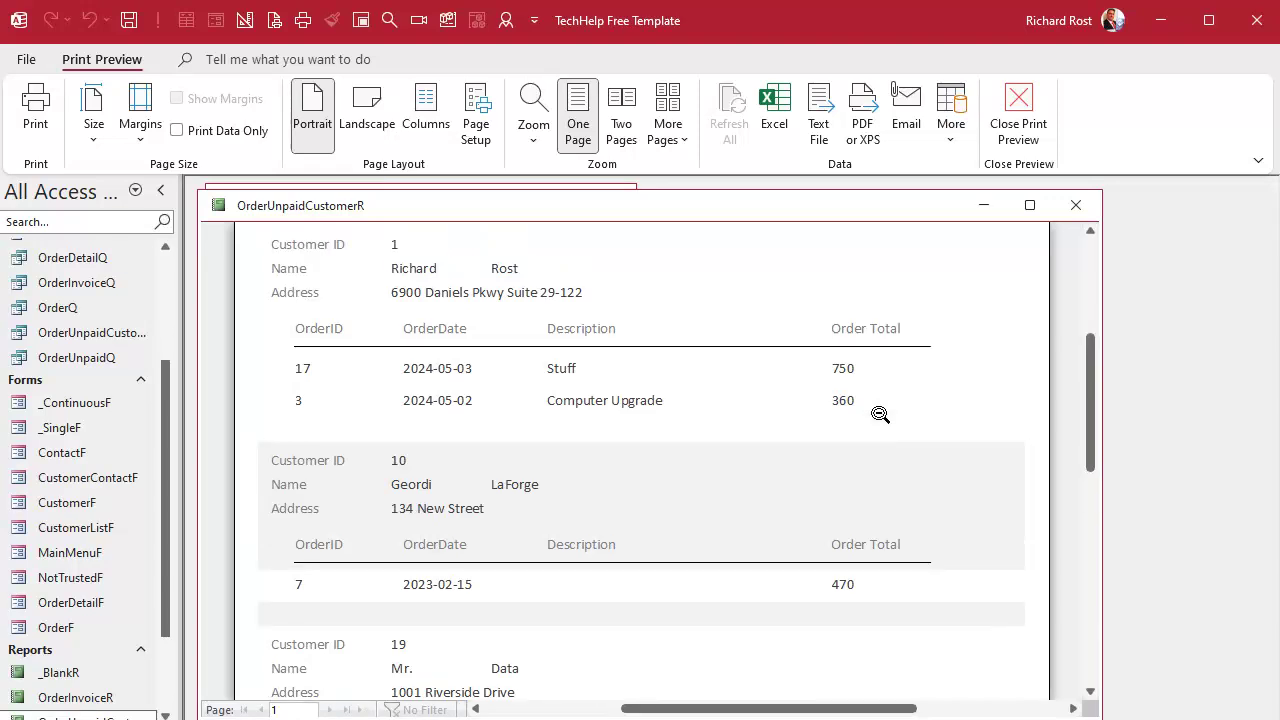
scroll(880, 414, "up", 4)
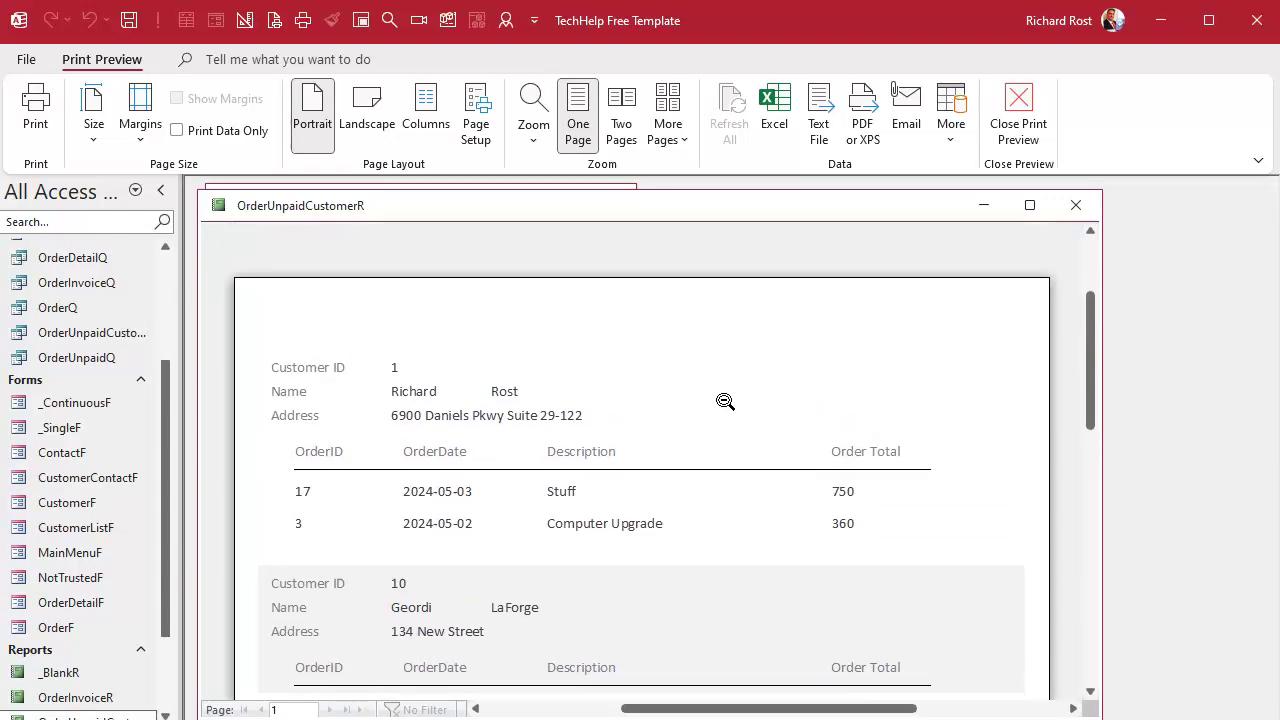
scroll(725, 401, "down", 1)
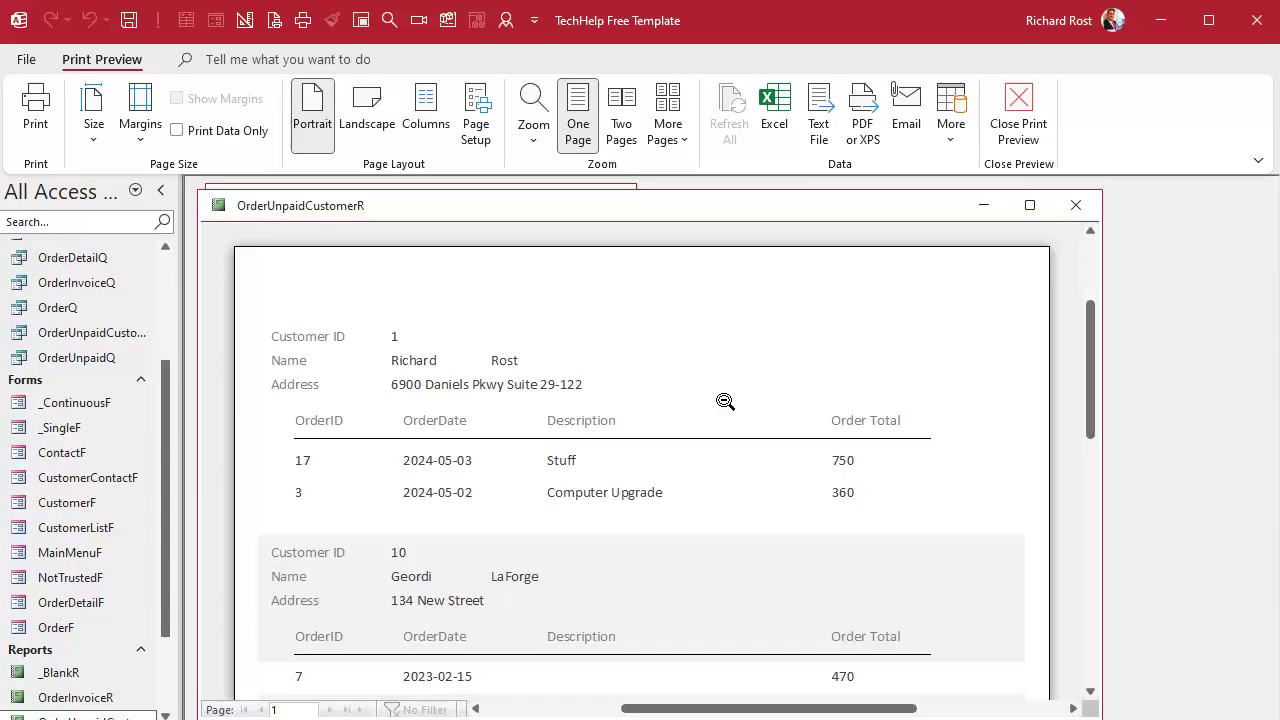